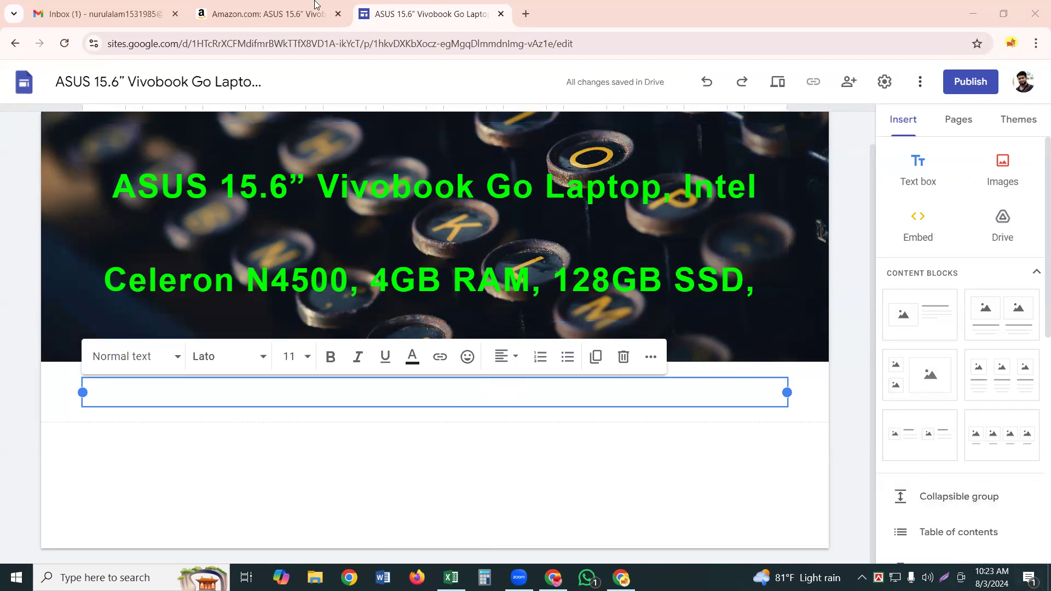
Copy the -17% discount, $189.99 price and $229.99 list price from the Amazon product page into the empty text box below the banner
{"action": "left_click", "coordinate": [300, 13]}
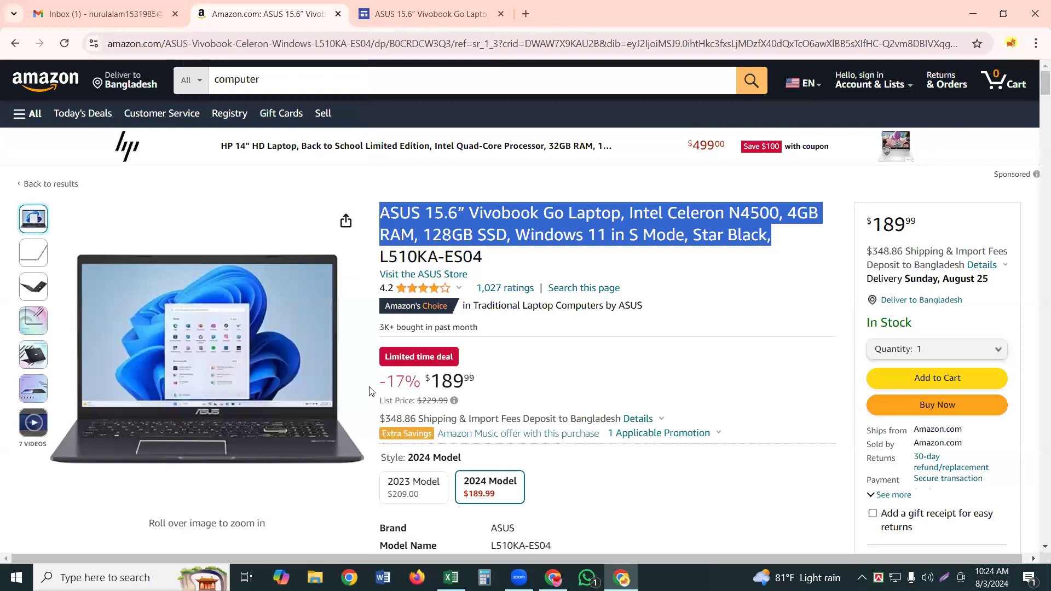
{"action": "left_click", "coordinate": [381, 383]}
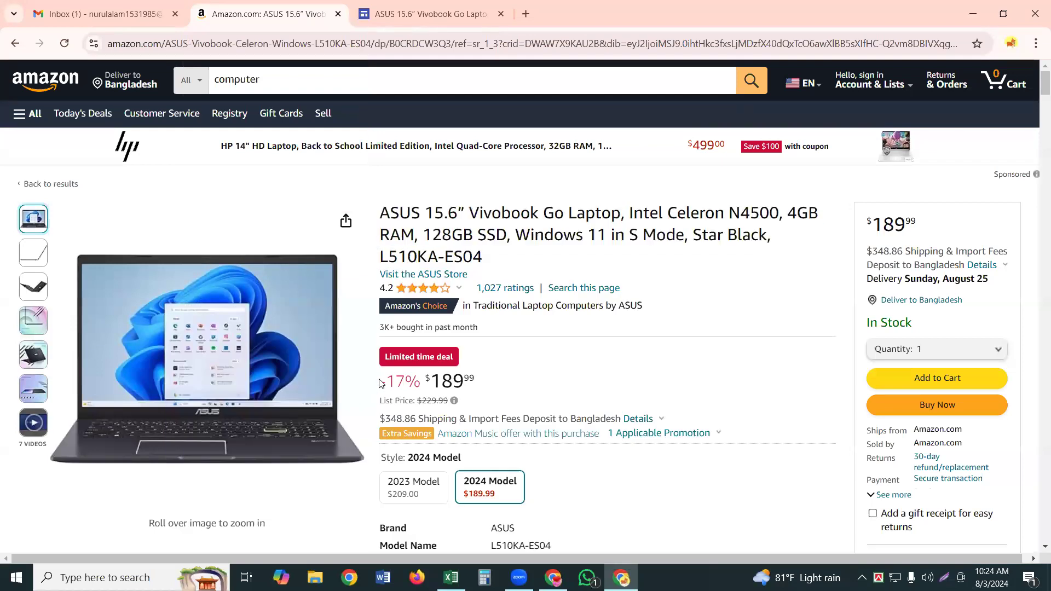
{"action": "left_click_drag", "start_coordinate": [381, 383], "coordinate": [481, 410]}
{"action": "left_click", "coordinate": [482, 410]}
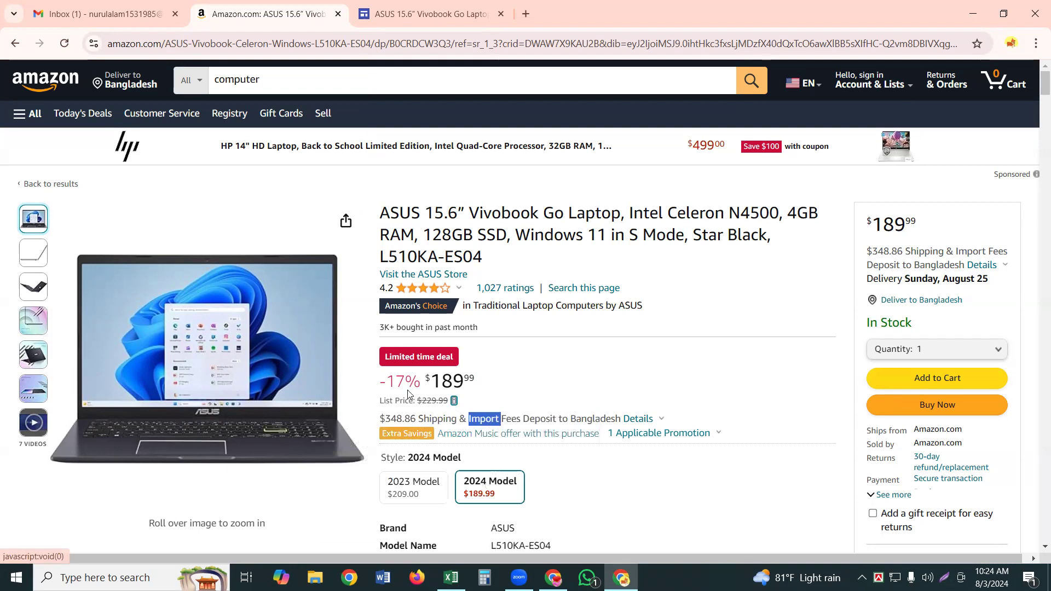
{"action": "left_click", "coordinate": [381, 382]}
{"action": "right_click", "coordinate": [382, 382]}
{"action": "key", "text": "Escape"}
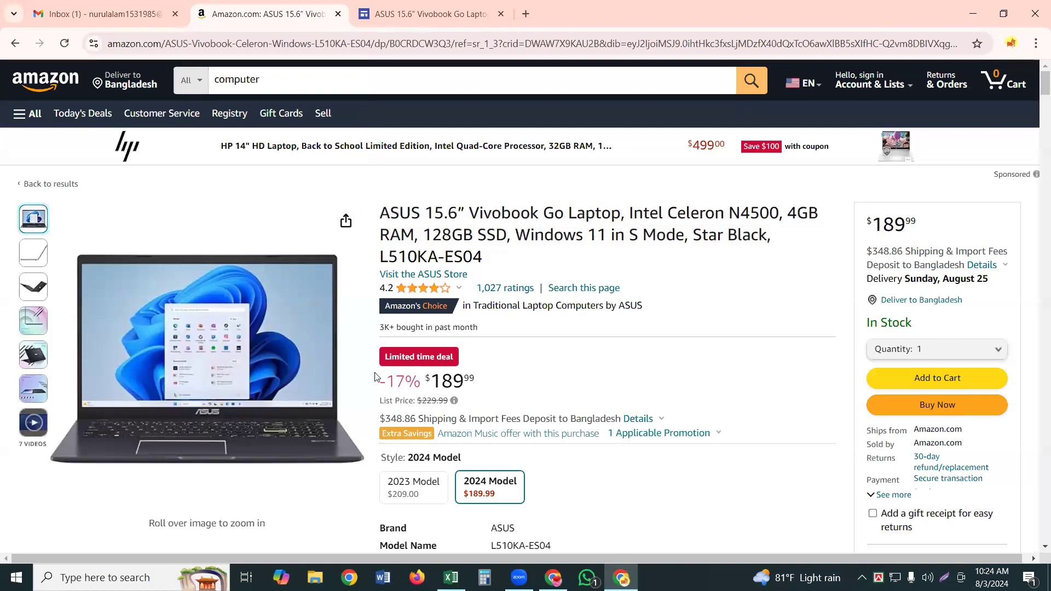
{"action": "left_click_drag", "start_coordinate": [375, 378], "coordinate": [467, 409]}
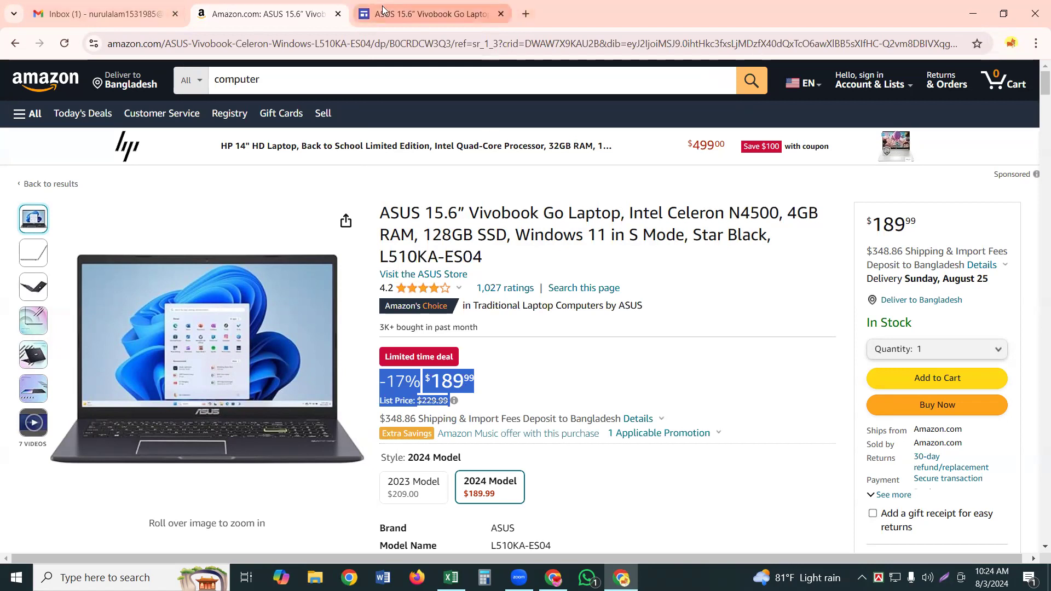
{"action": "left_click", "coordinate": [427, 14]}
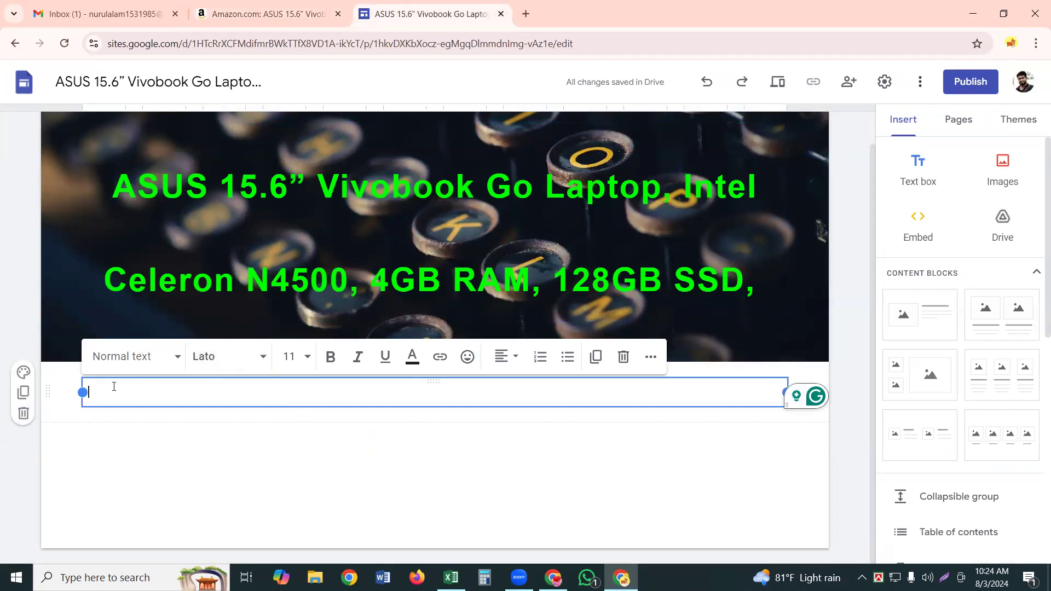
{"action": "type", "text": "-17% $189 . 99 List Price: $229.99 List Price: $229.99 $229.99"}
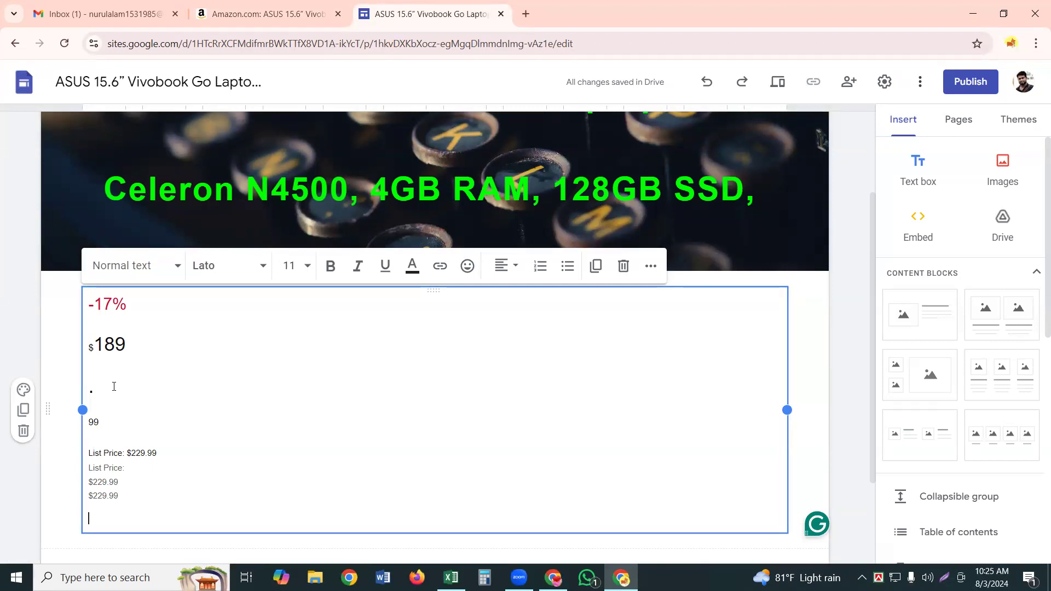
Add the line "This is an Amazon Product >>>" below the pasted prices
{"action": "type", "text": "Th"}
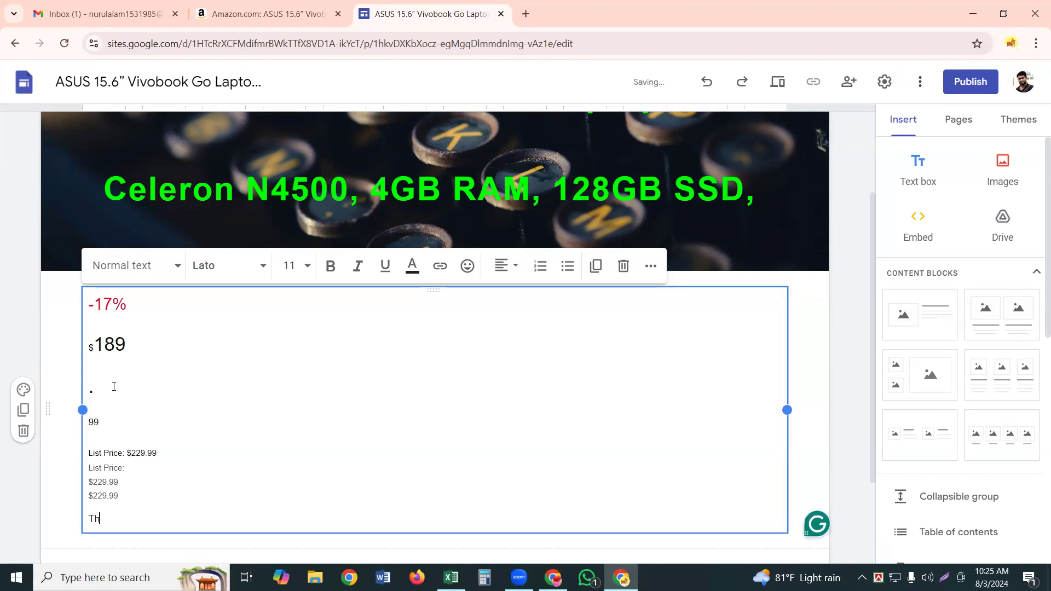
{"action": "type", "text": "i"}
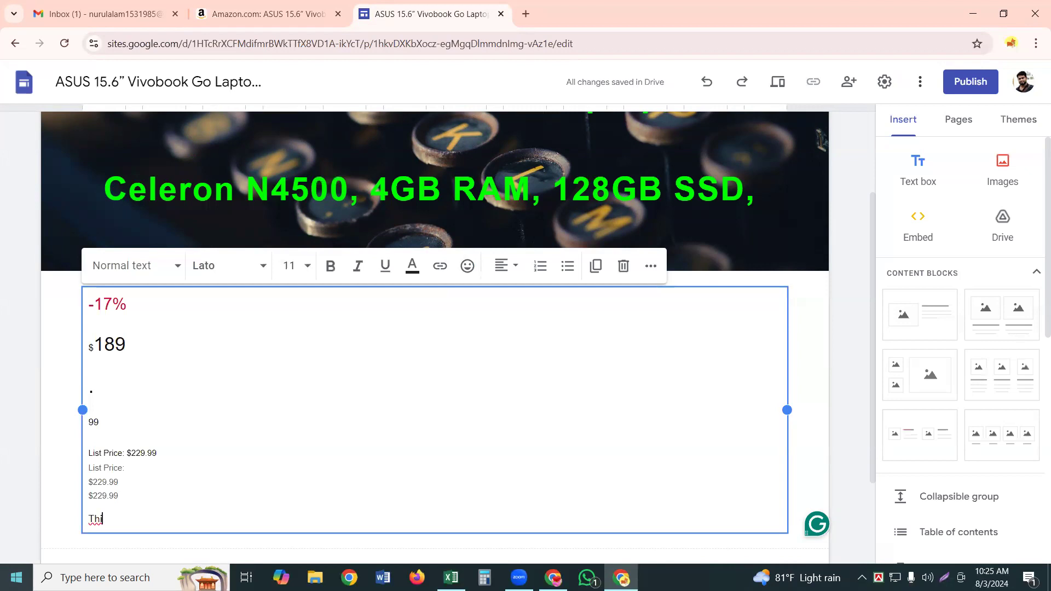
{"action": "type", "text": "s"}
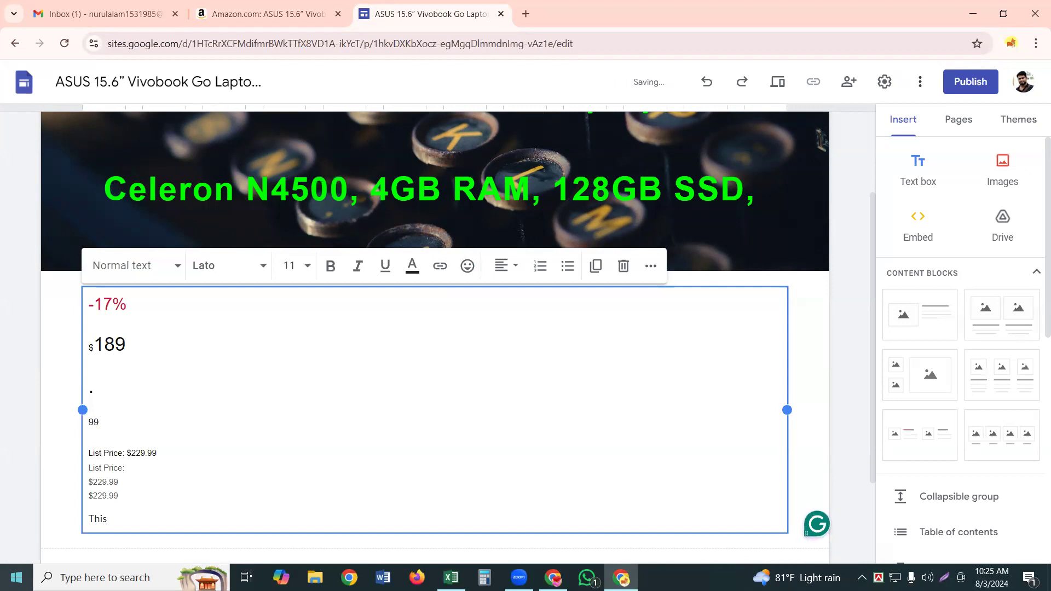
{"action": "type", "text": " is an "}
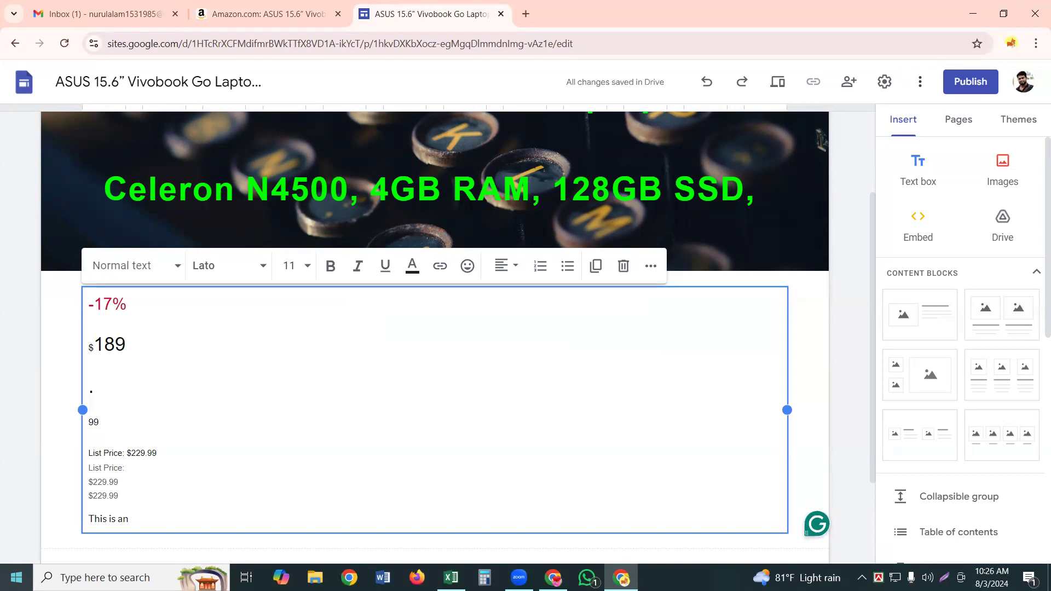
{"action": "type", "text": "A"}
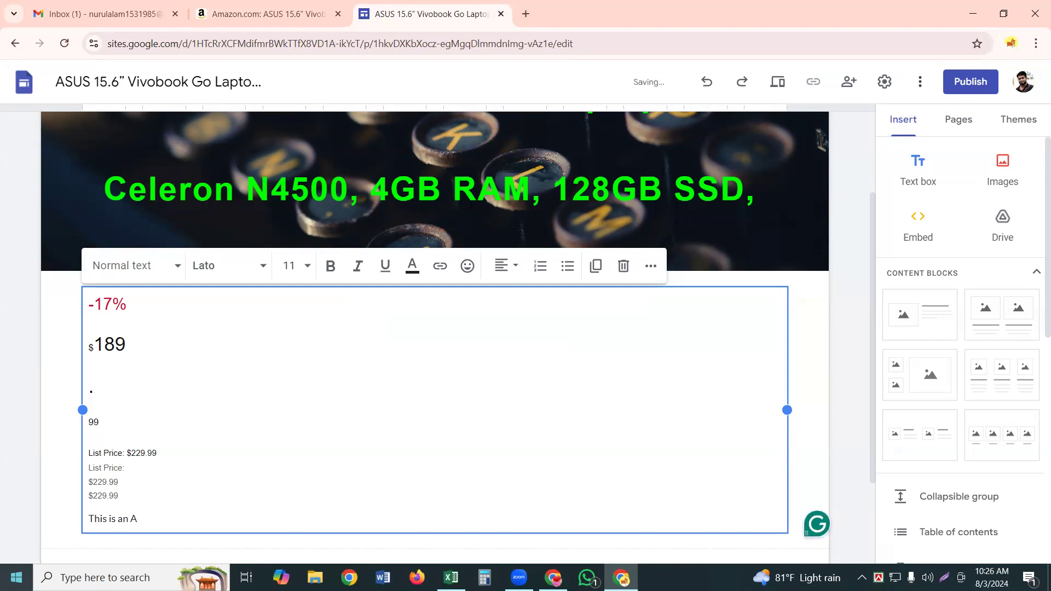
{"action": "type", "text": "ma"}
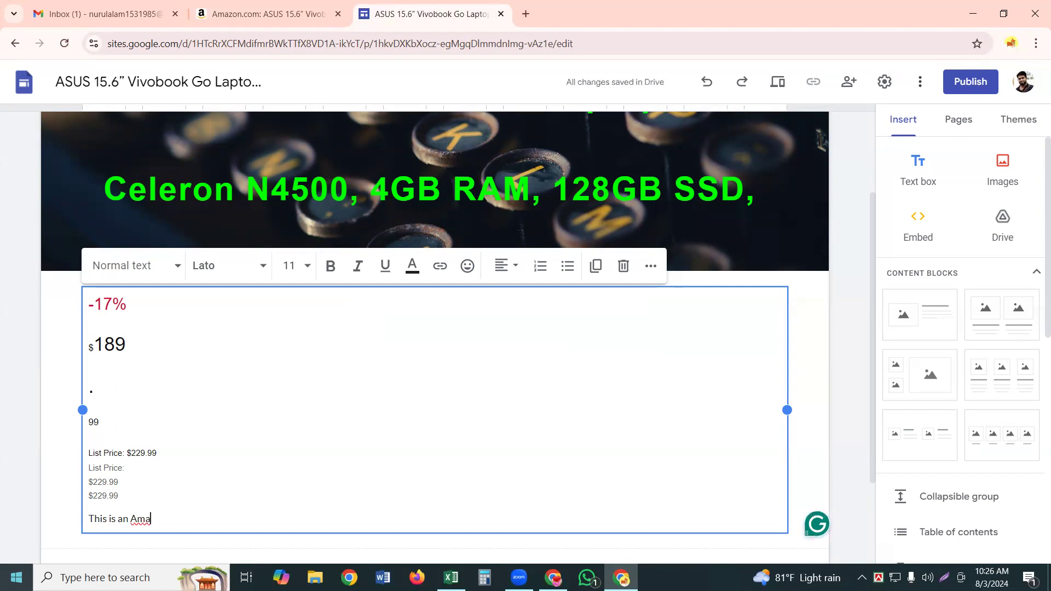
{"action": "type", "text": "zon"}
{"action": "type", "text": "P"}
{"action": "type", "text": "r"}
{"action": "type", "text": "o"}
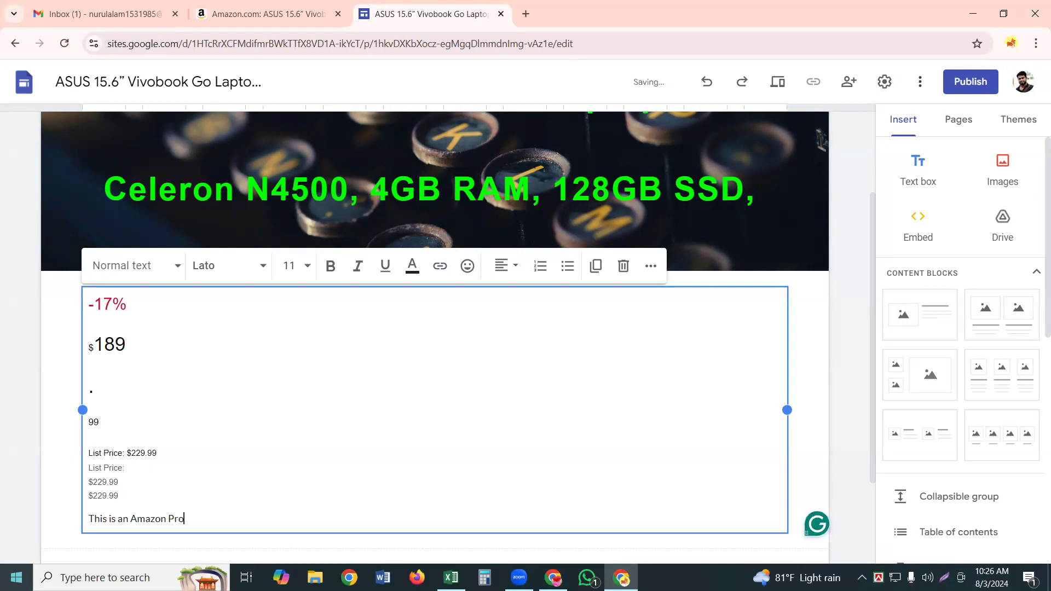
{"action": "type", "text": "du"}
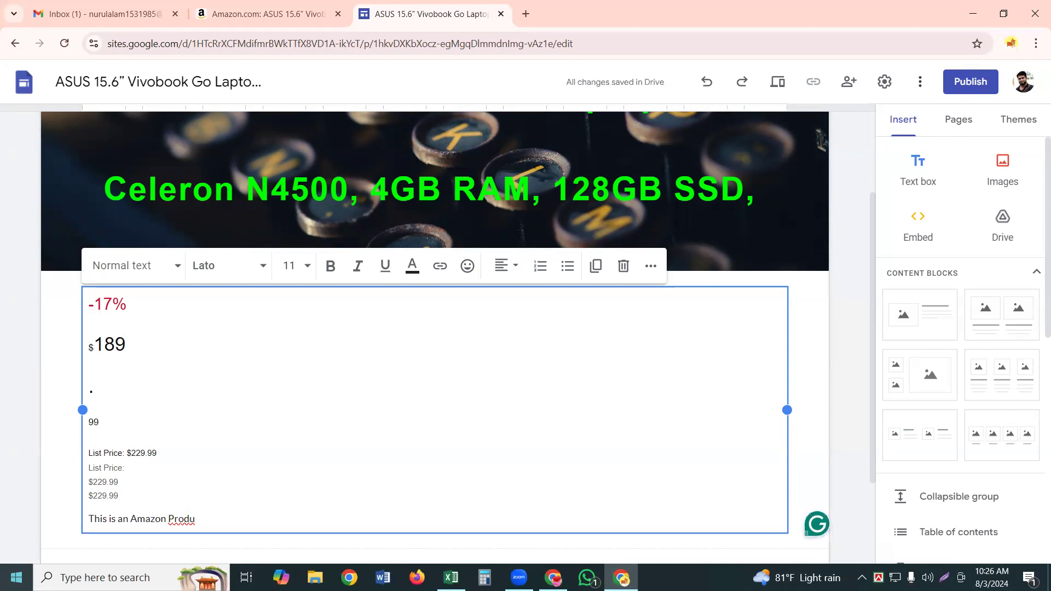
{"action": "type", "text": "x"}
{"action": "key", "text": "BackSpace"}
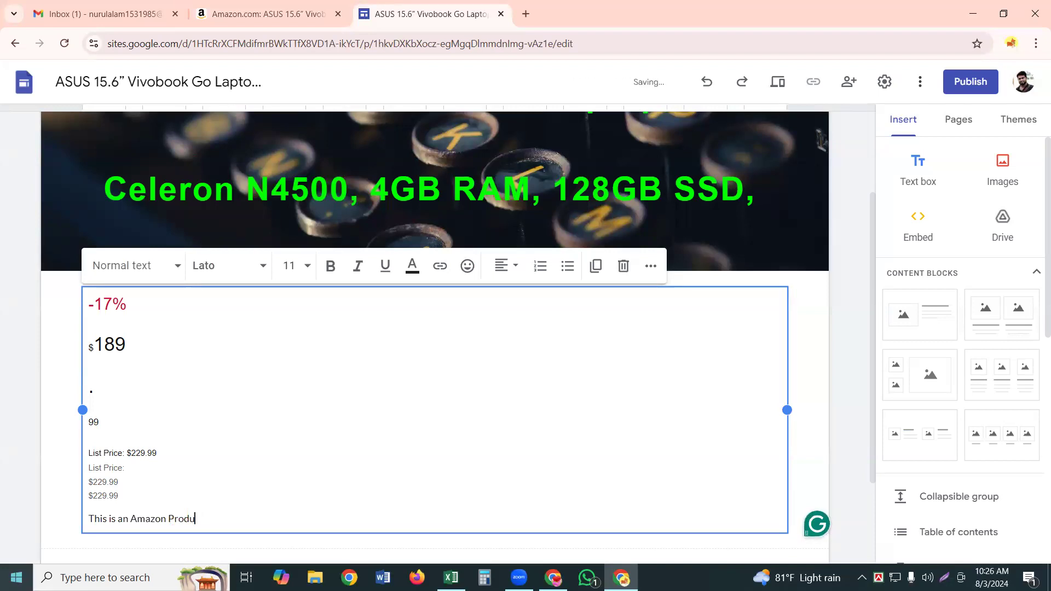
{"action": "type", "text": "ct"}
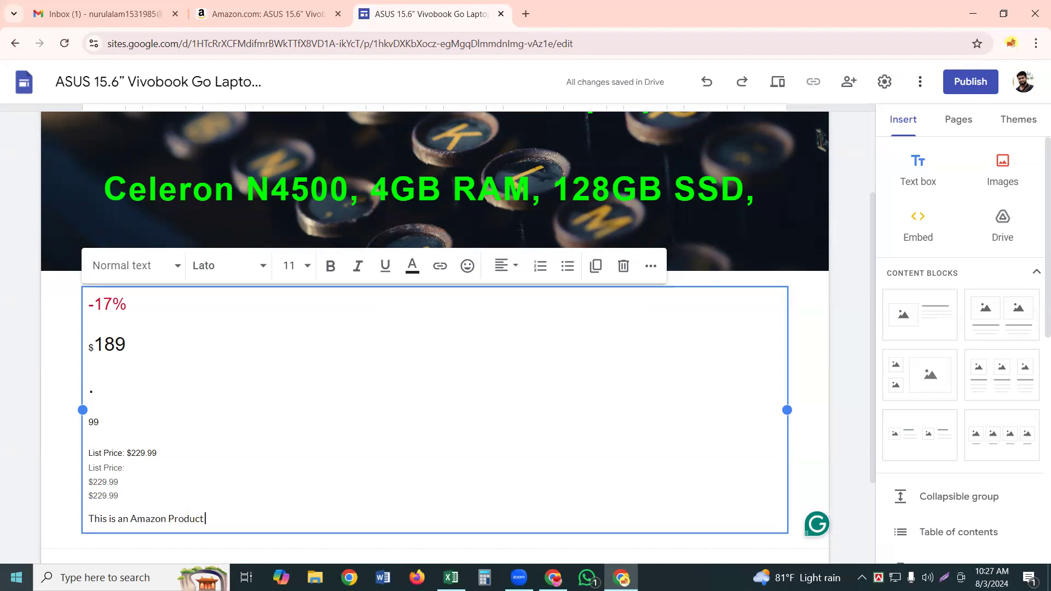
{"action": "type", "text": ">>>"}
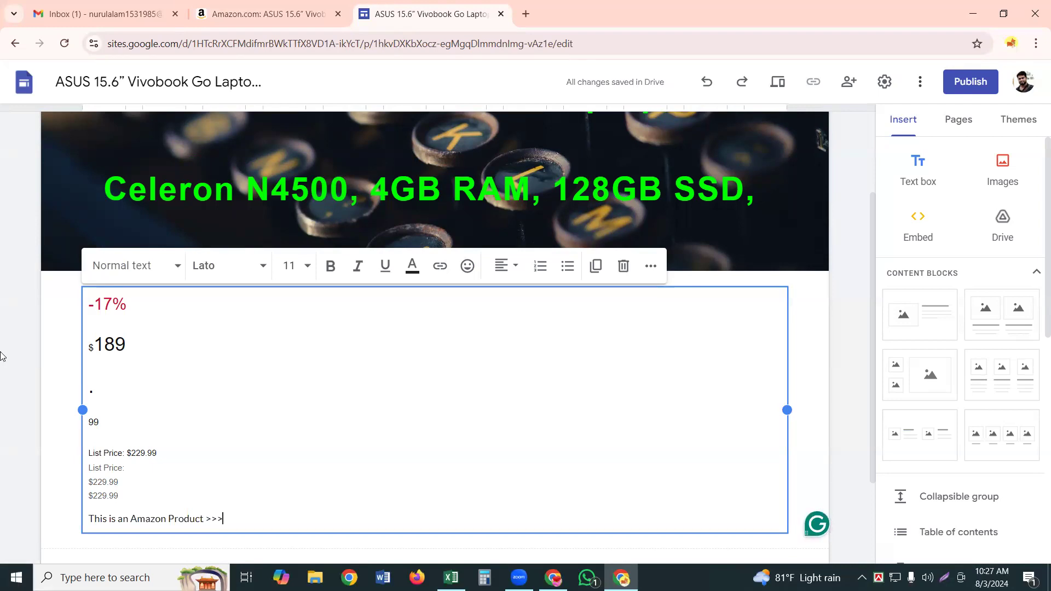
Set all the text in the price text box to font size 18 and bold
{"action": "key", "text": "ctrl+a"}
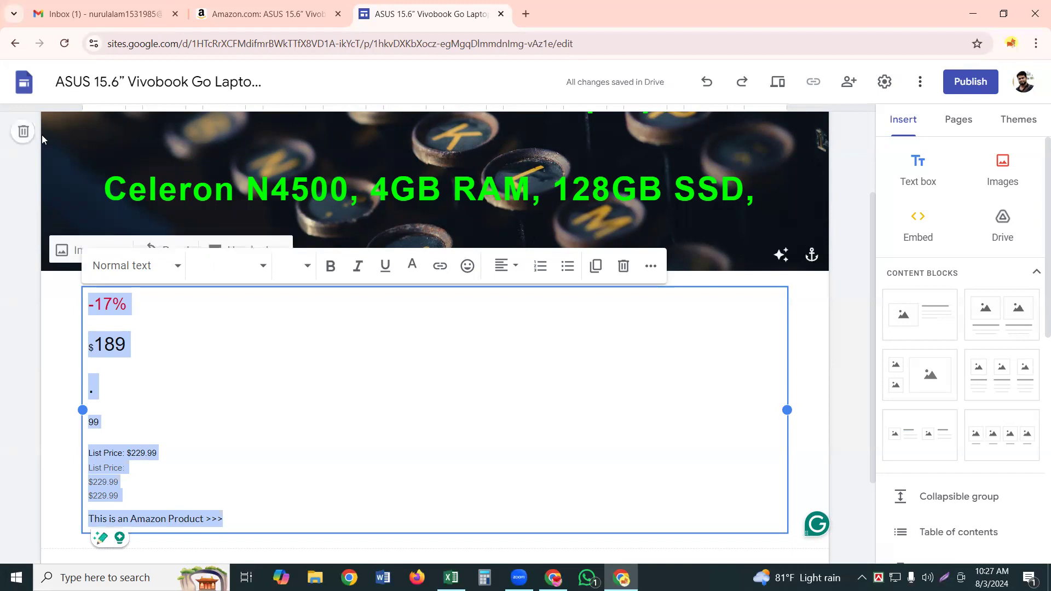
{"action": "left_click", "coordinate": [294, 265]}
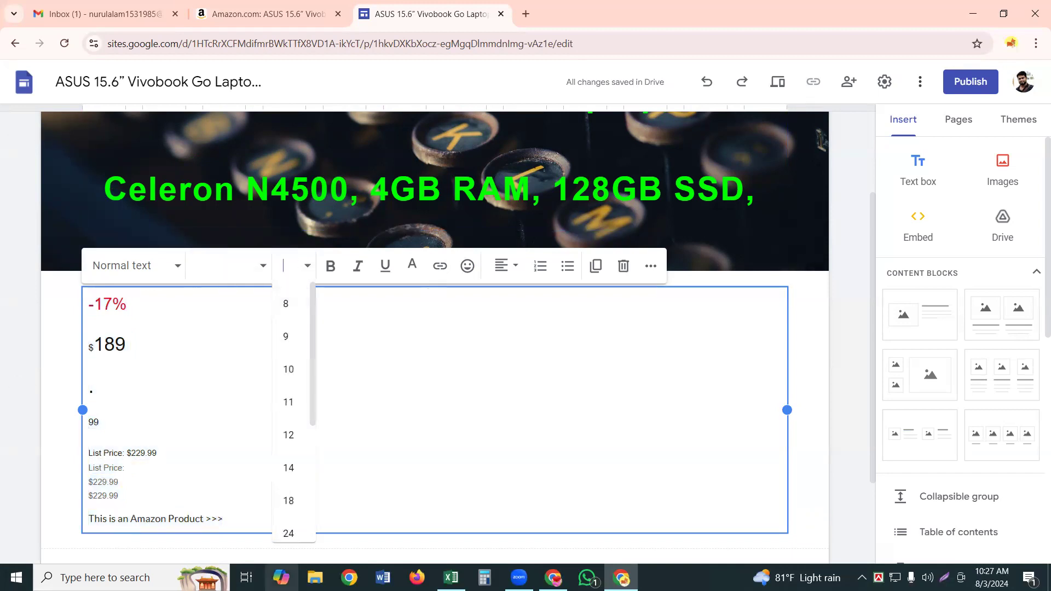
{"action": "left_click", "coordinate": [283, 497]}
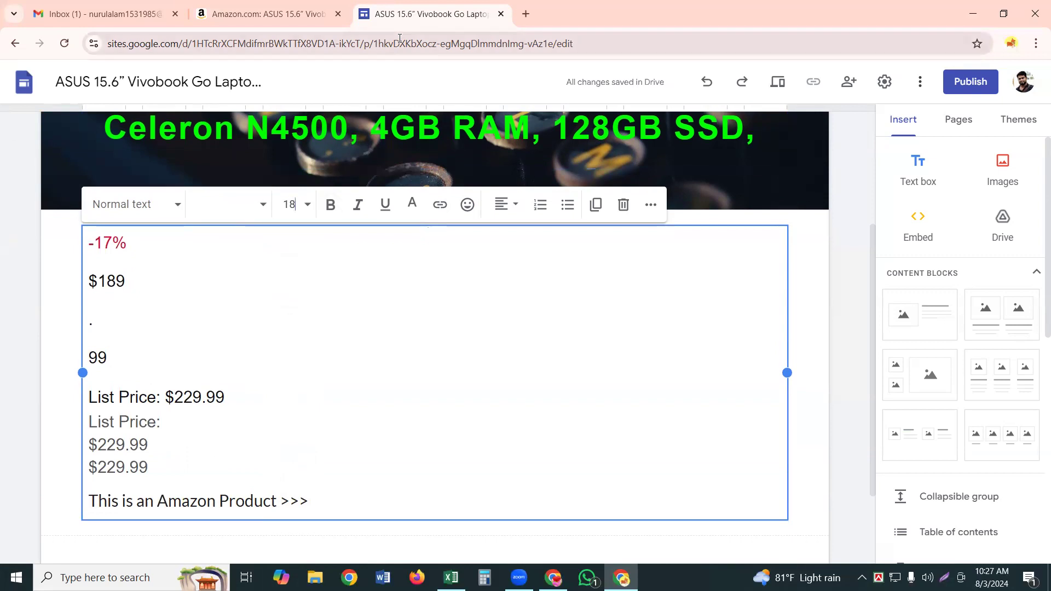
{"action": "left_click", "coordinate": [331, 204]}
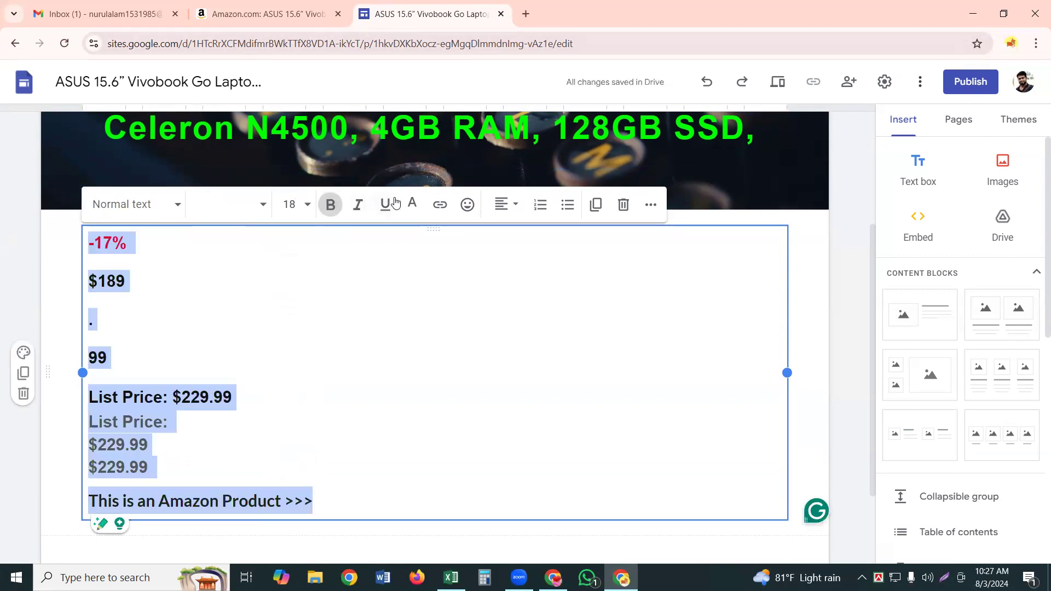
Change the colour of all the text in the price text box to blue
{"action": "left_click", "coordinate": [412, 204]}
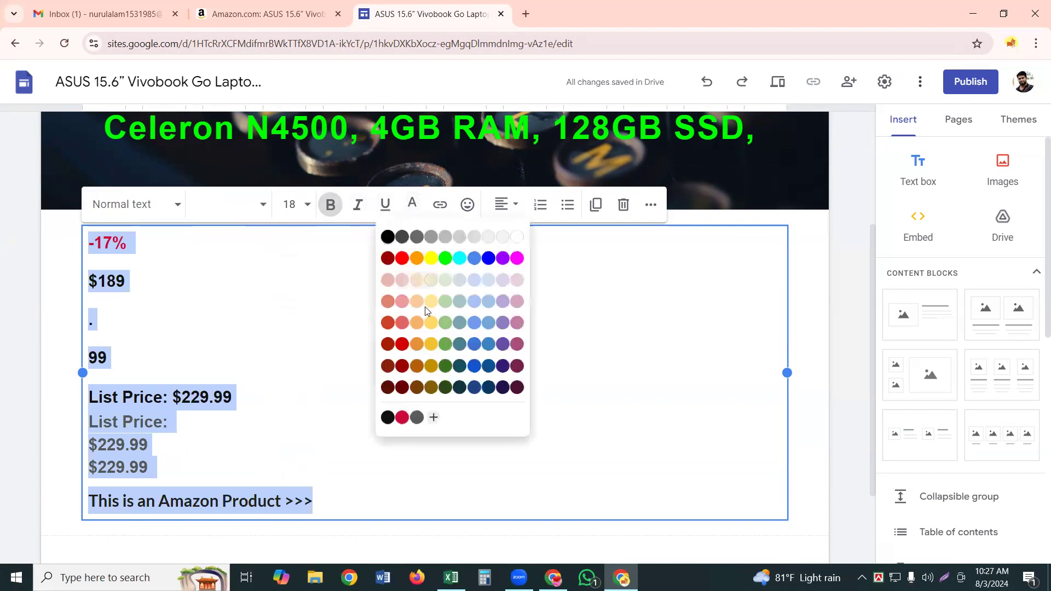
{"action": "left_click", "coordinate": [446, 259]}
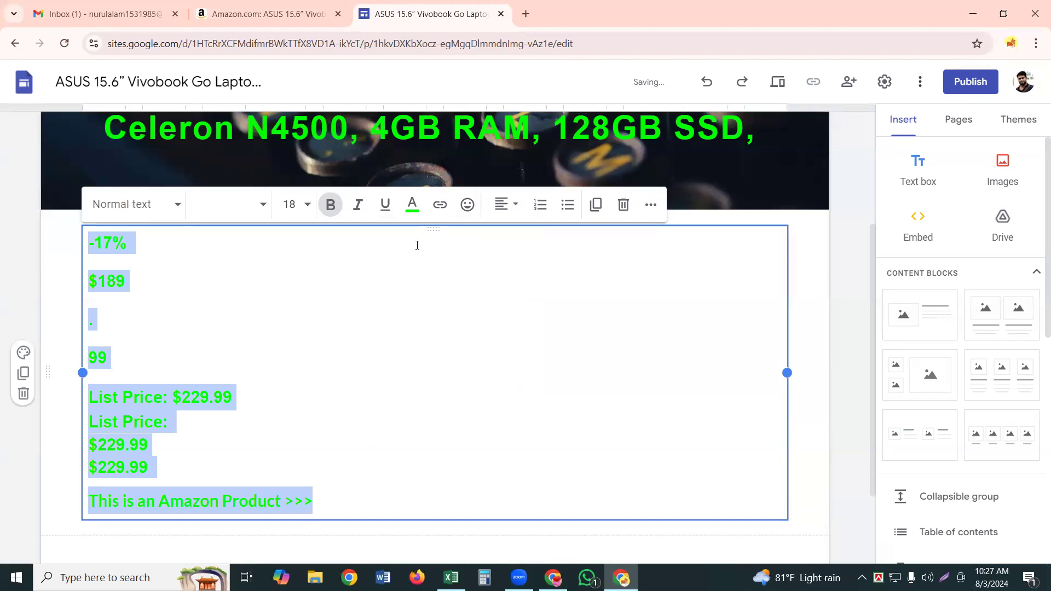
{"action": "left_click", "coordinate": [413, 204]}
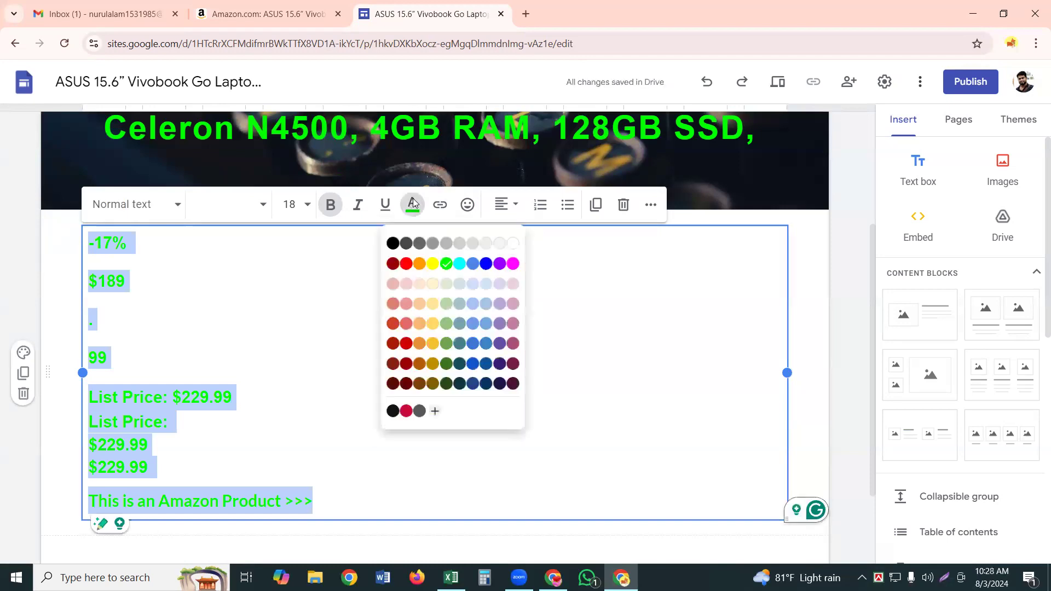
{"action": "left_click", "coordinate": [487, 260]}
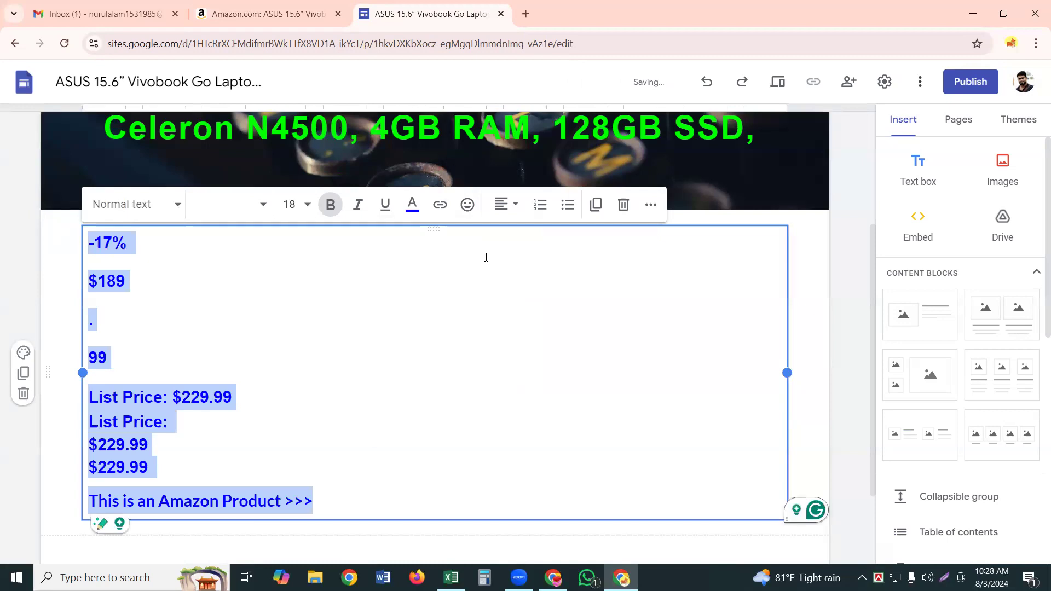
{"action": "left_click", "coordinate": [423, 315]}
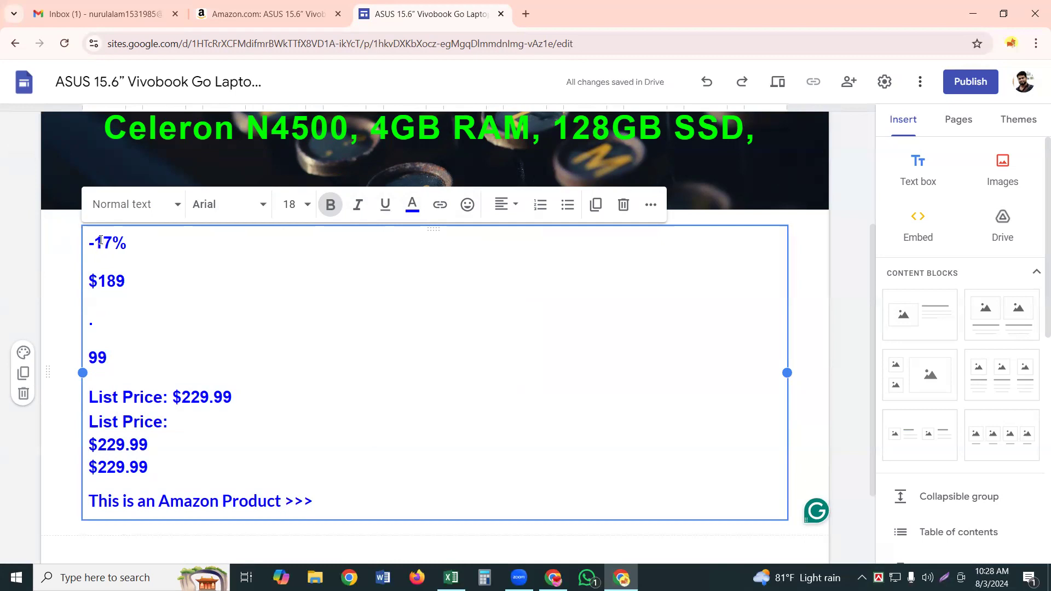
Cut the "-17%" line from the start of the price text box
{"action": "right_click", "coordinate": [102, 241]}
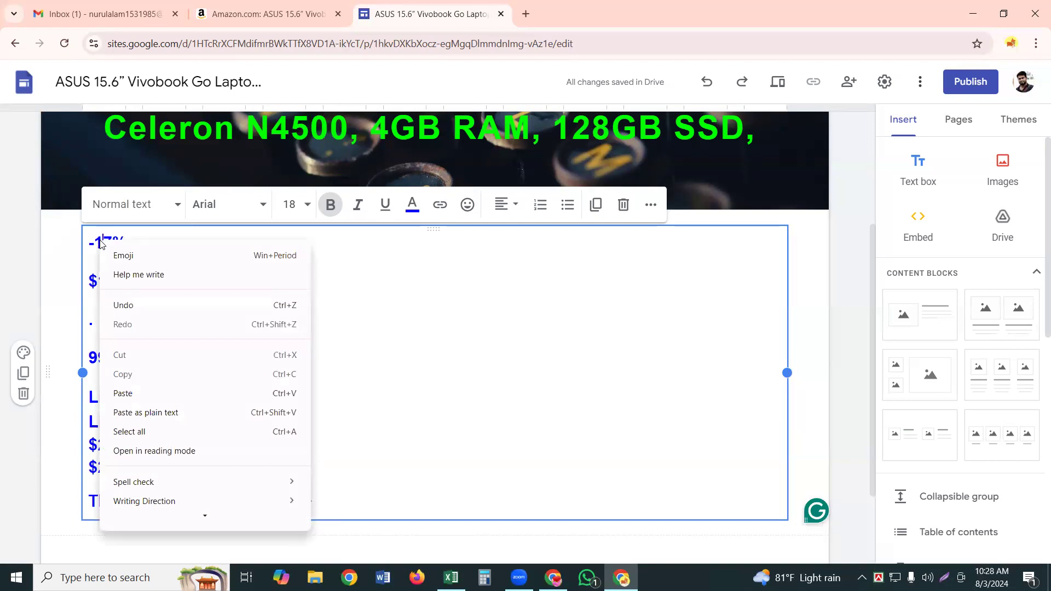
{"action": "left_click", "coordinate": [101, 242]}
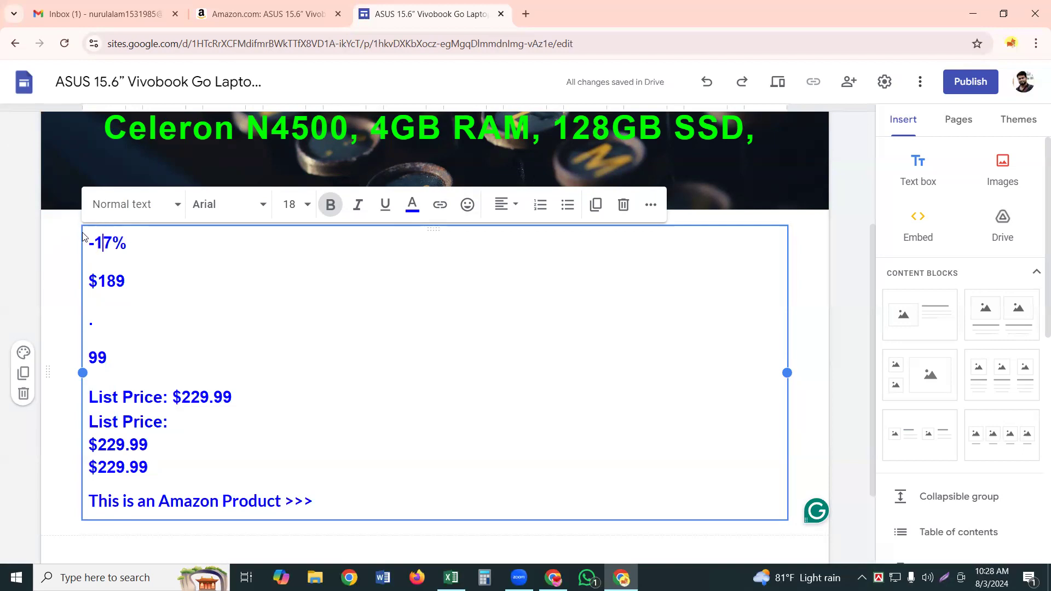
{"action": "left_click_drag", "start_coordinate": [86, 240], "coordinate": [123, 244]}
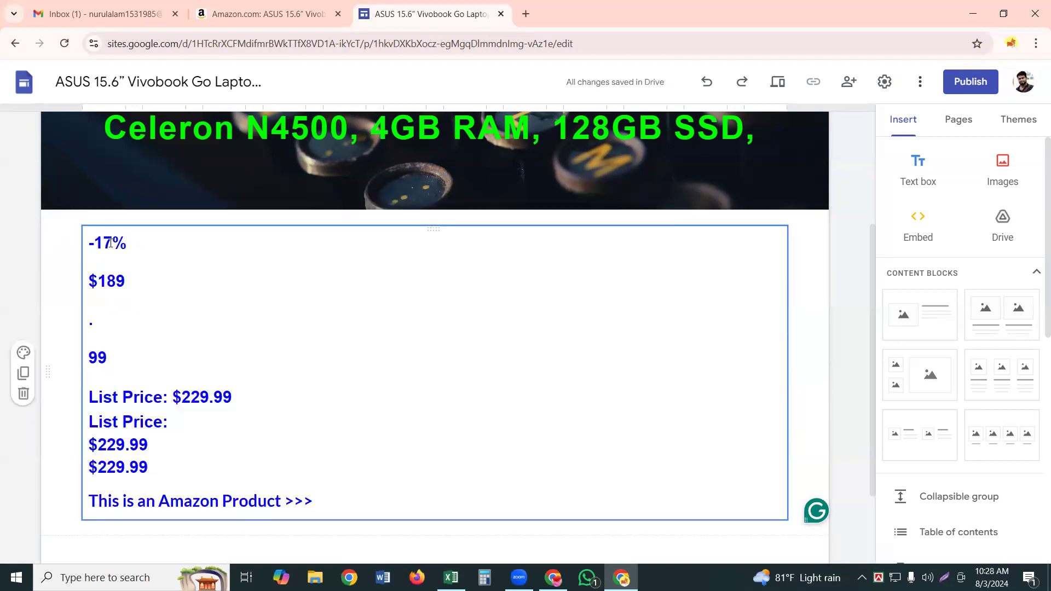
{"action": "left_click", "coordinate": [110, 242]}
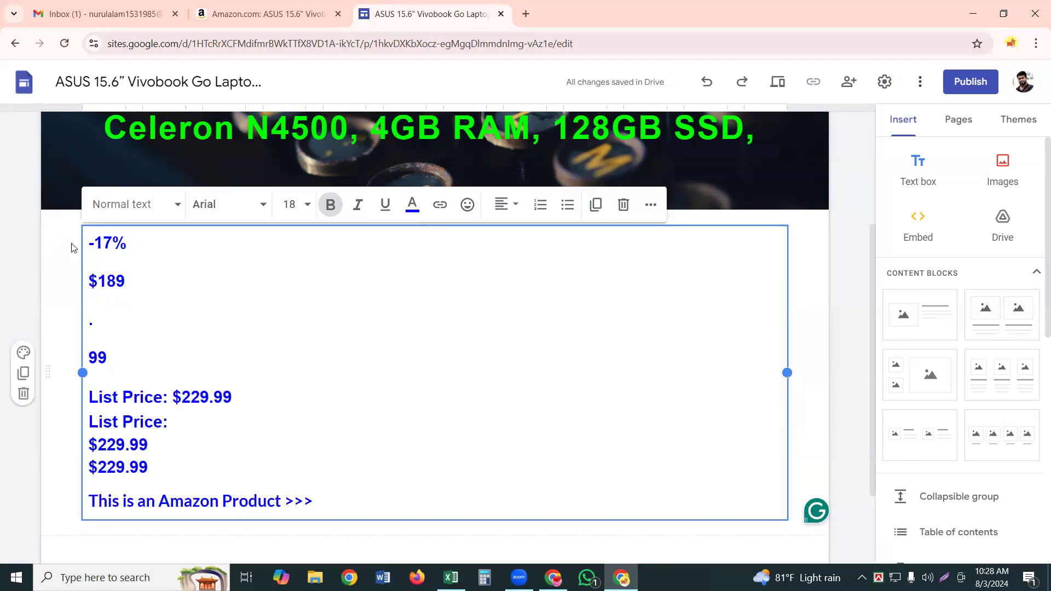
{"action": "triple_click", "coordinate": [132, 244]}
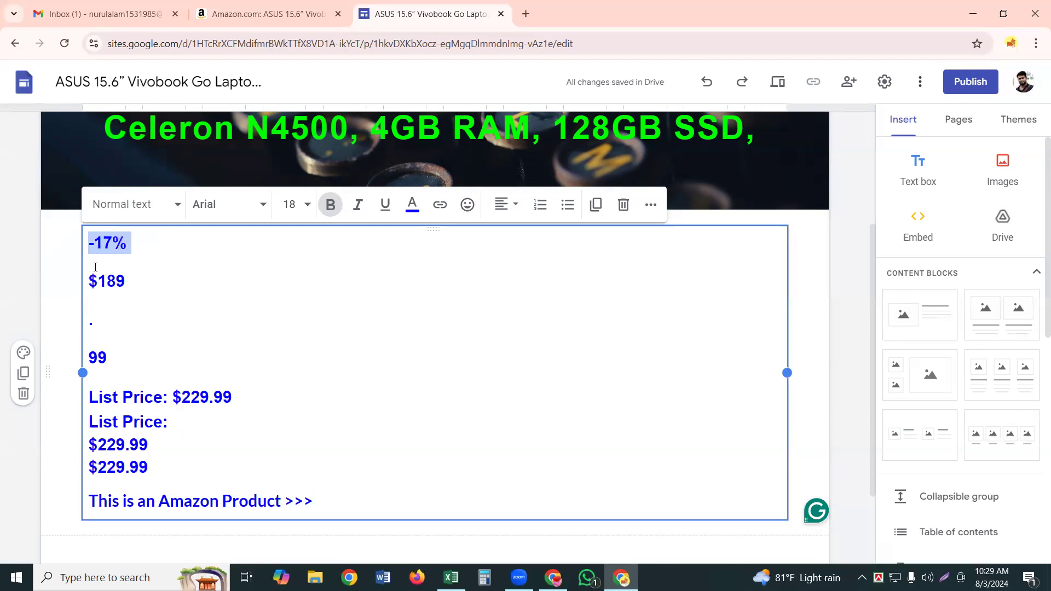
{"action": "right_click", "coordinate": [108, 241]}
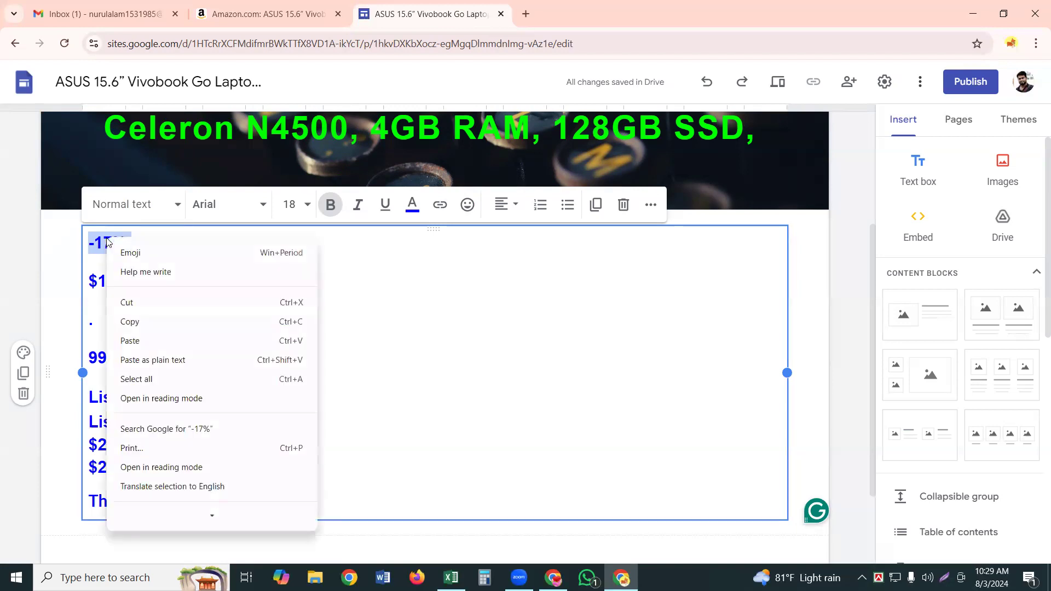
{"action": "left_click", "coordinate": [127, 303]}
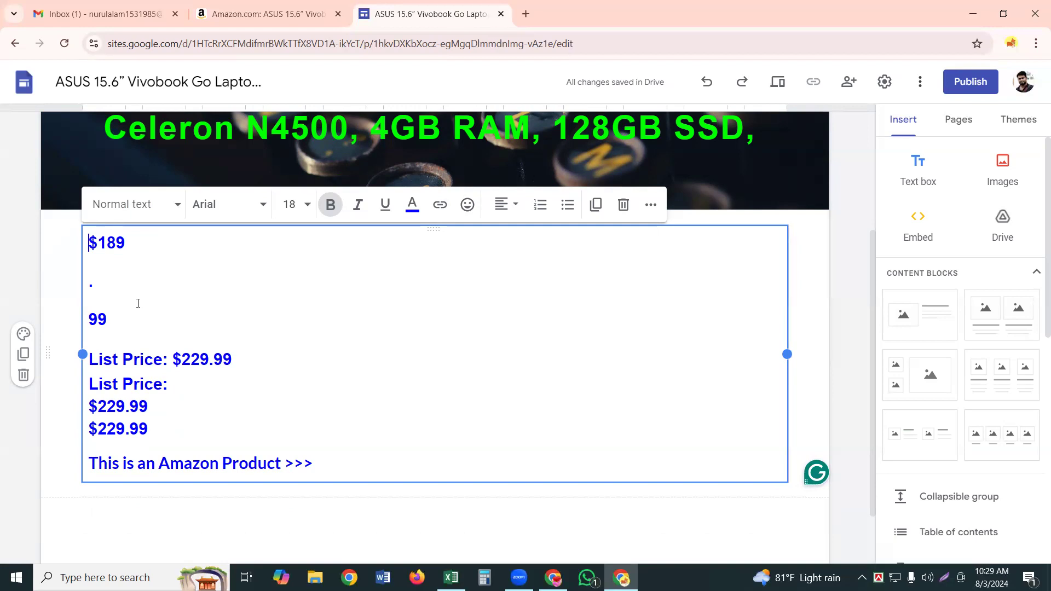
Insert a block of blank lines above the "$189" line in the text box
{"action": "key", "text": "Return"}
{"action": "key", "text": "Return"}
{"action": "key", "text": "Return"}
{"action": "key", "text": "Return"}
{"action": "key", "text": "Return"}
{"action": "key", "text": "Return"}
{"action": "key", "text": "Return"}
{"action": "key", "text": "Return"}
{"action": "key", "text": "Return"}
{"action": "key", "text": "Return"}
{"action": "key", "text": "Return"}
{"action": "key", "text": "Return"}
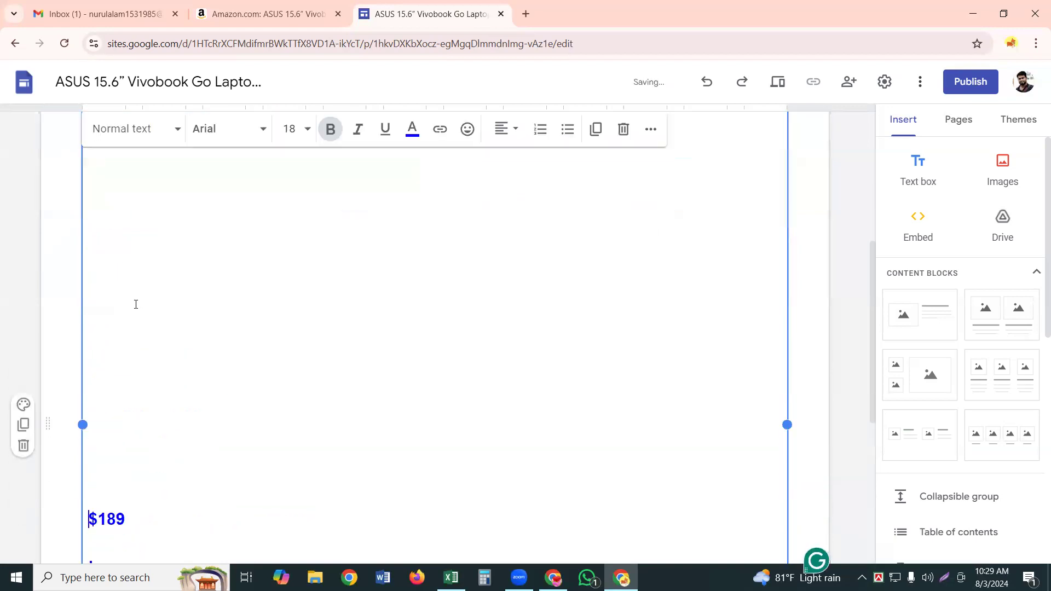
Delete the surplus blank lines above the "$189" line in the price text box
{"action": "key", "text": "BackSpace"}
{"action": "key", "text": "BackSpace"}
{"action": "key", "text": "BackSpace"}
{"action": "key", "text": "BackSpace"}
{"action": "key", "text": "BackSpace"}
{"action": "key", "text": "BackSpace"}
{"action": "key", "text": "BackSpace"}
{"action": "key", "text": "BackSpace"}
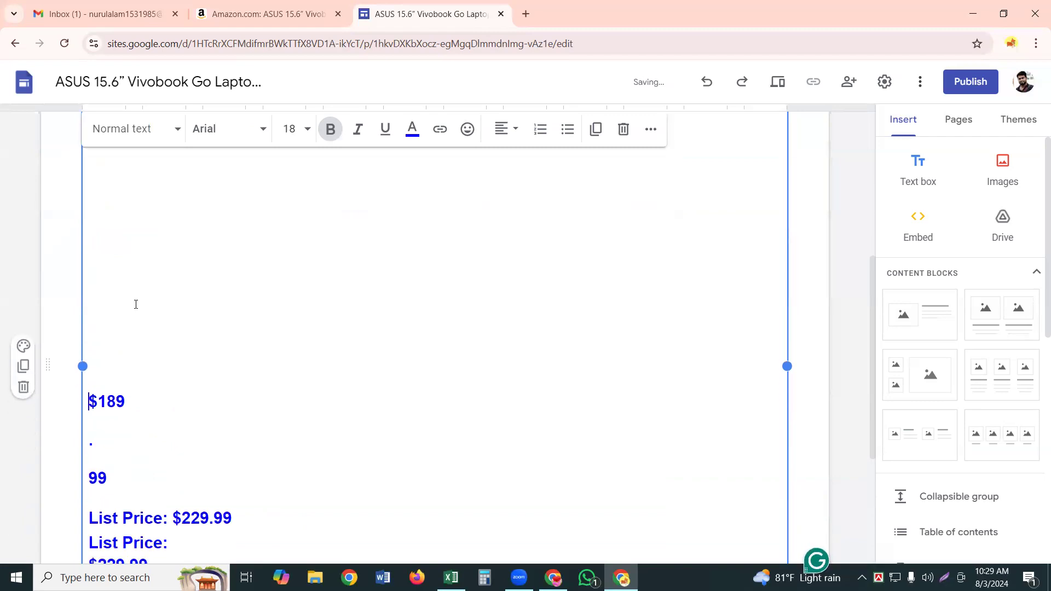
{"action": "key", "text": "BackSpace"}
{"action": "key", "text": "BackSpace"}
{"action": "key", "text": "BackSpace"}
{"action": "key", "text": "BackSpace"}
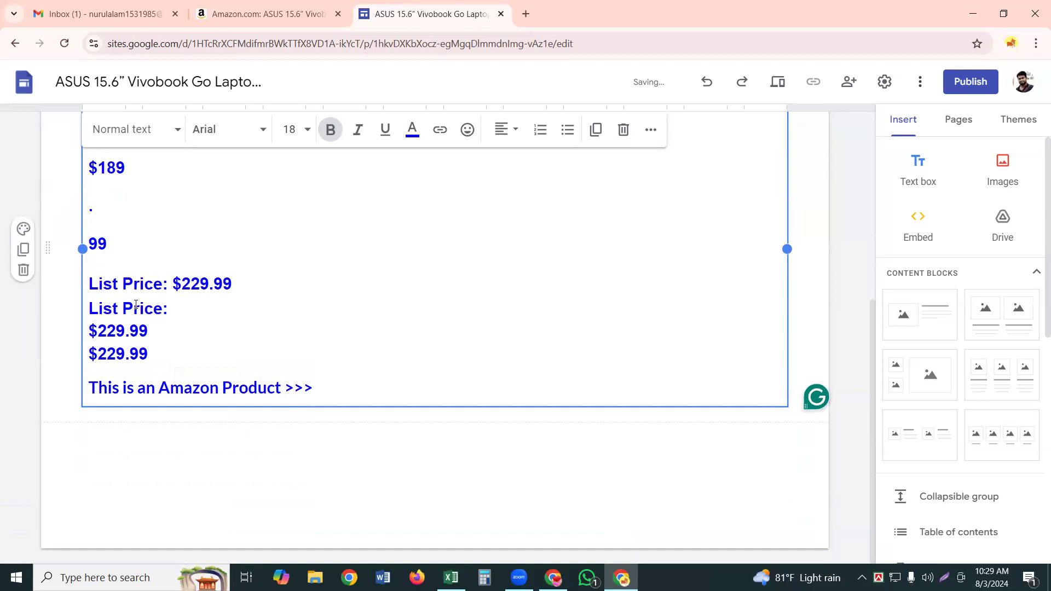
Add a "Deal Price :" line directly above the "$189" line in the price text box
{"action": "key", "text": "Return"}
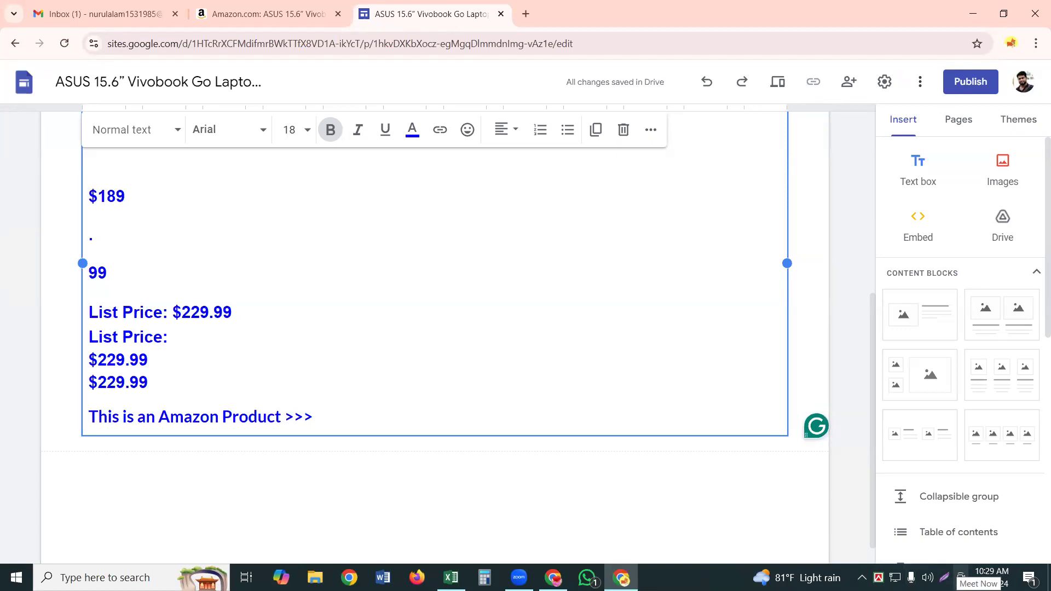
{"action": "key", "text": "Up"}
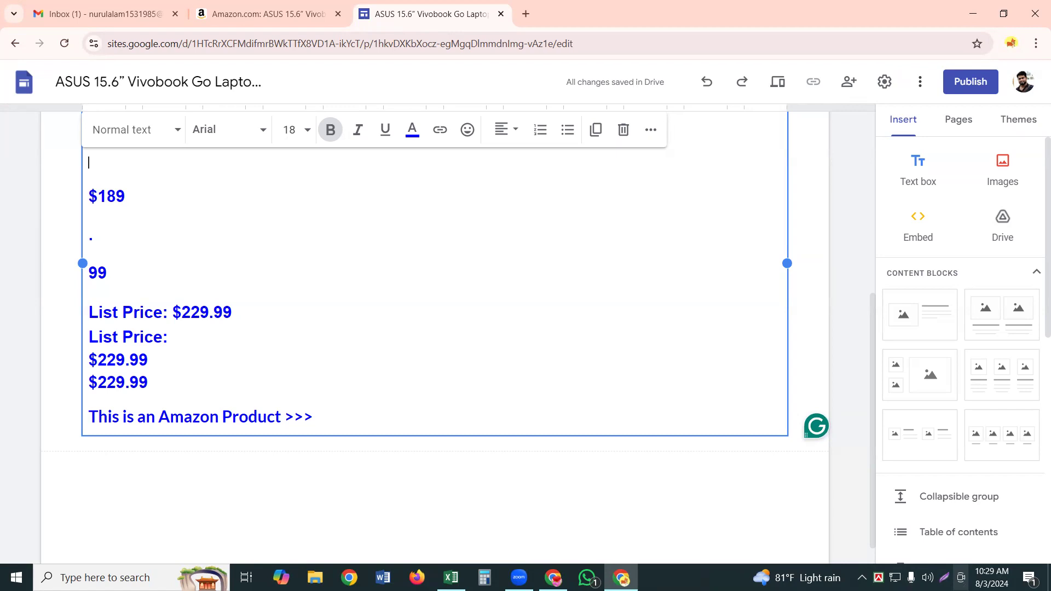
{"action": "type", "text": "D"}
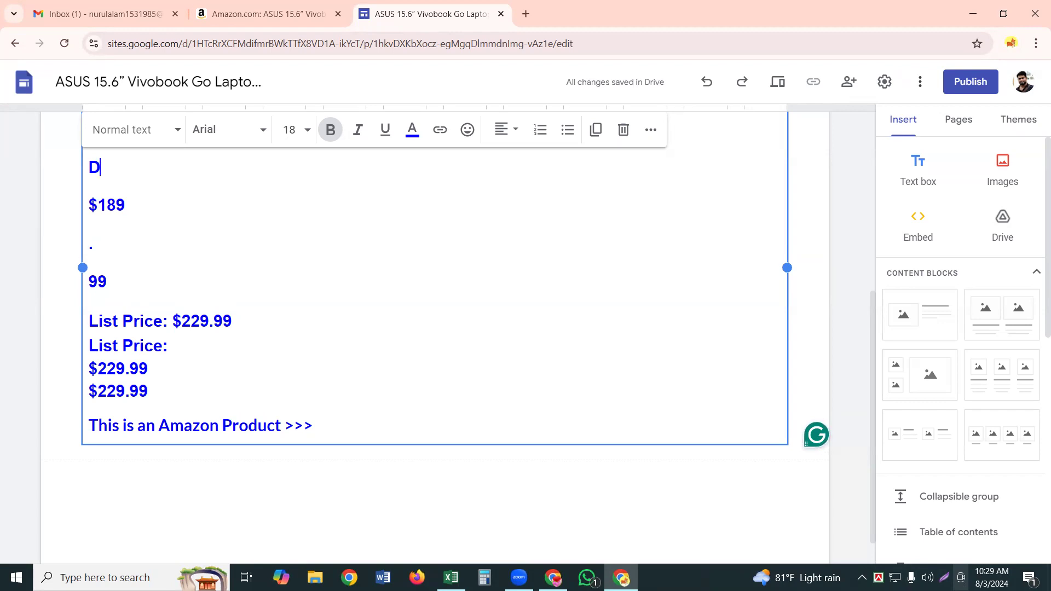
{"action": "type", "text": "eal P"}
{"action": "type", "text": "s"}
{"action": "key", "text": "BackSpace"}
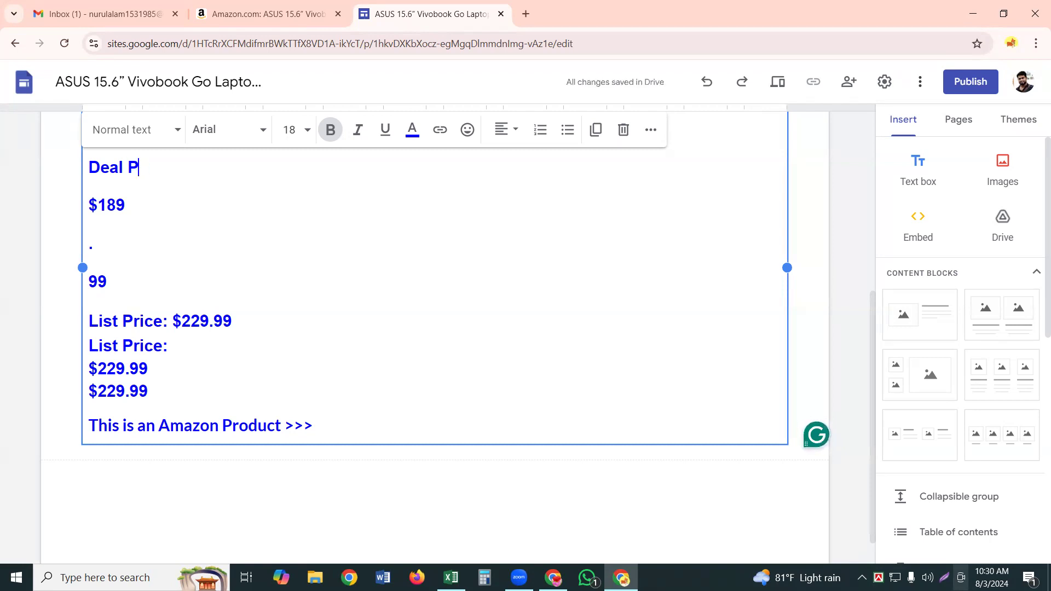
{"action": "type", "text": "ri"}
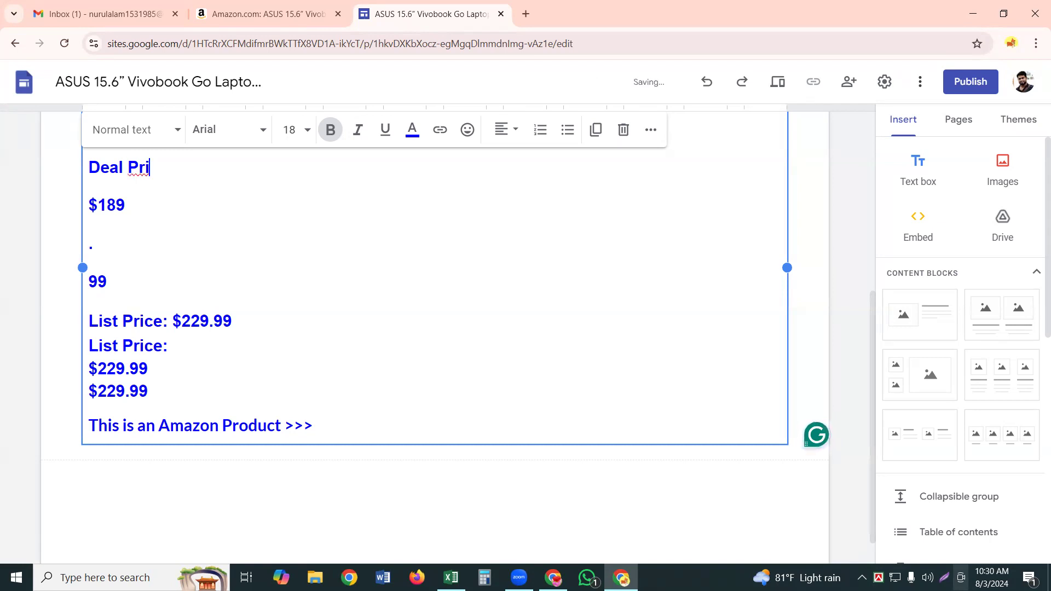
{"action": "type", "text": "x"}
{"action": "key", "text": "BackSpace"}
{"action": "type", "text": "z"}
{"action": "key", "text": "BackSpace"}
{"action": "type", "text": "cr"}
{"action": "key", "text": "BackSpace"}
{"action": "type", "text": "e"}
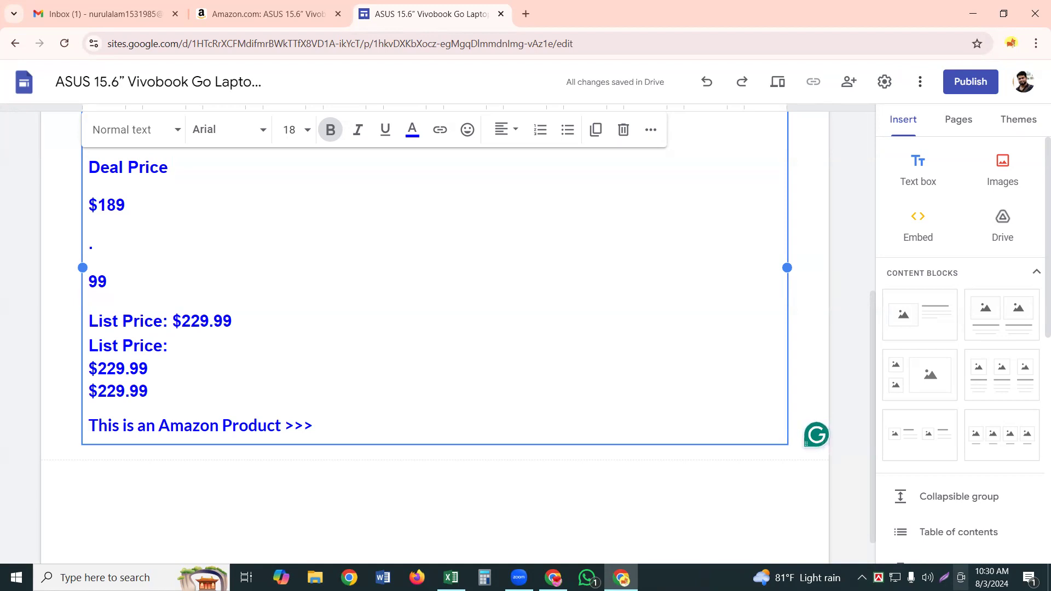
{"action": "type", "text": ":"}
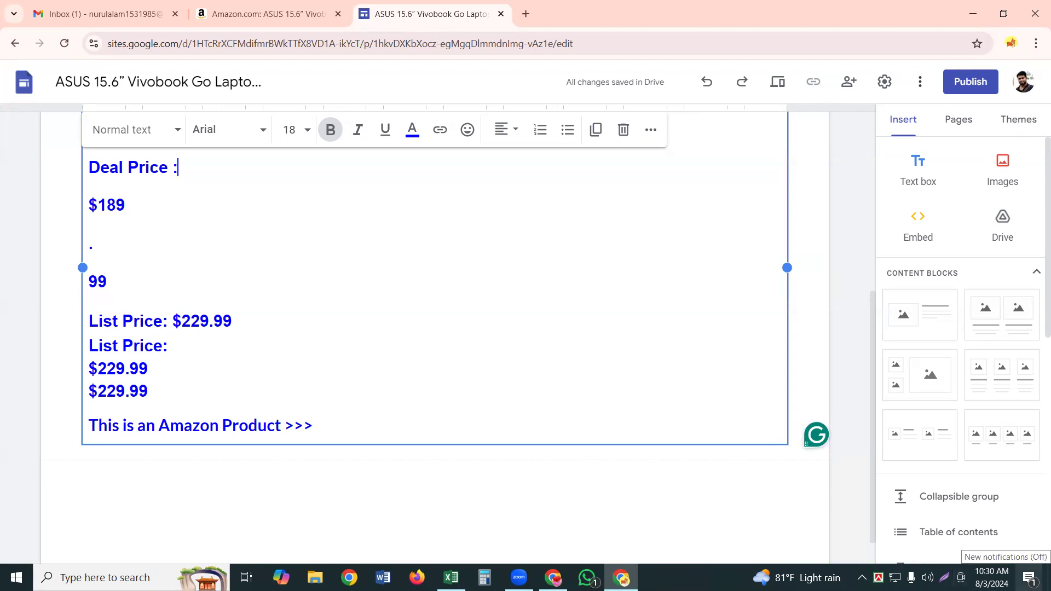
Delete the "99" line and the lone full stop line below "$189"
{"action": "key", "text": "Down"}
{"action": "key", "text": "Down"}
{"action": "key", "text": "Down"}
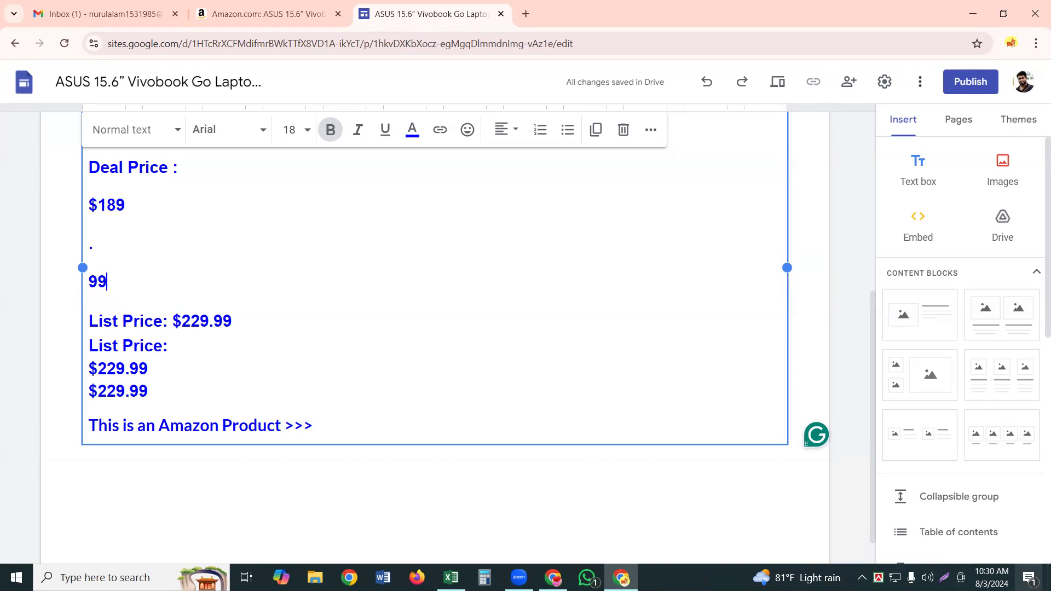
{"action": "key", "text": "BackSpace"}
{"action": "key", "text": "BackSpace"}
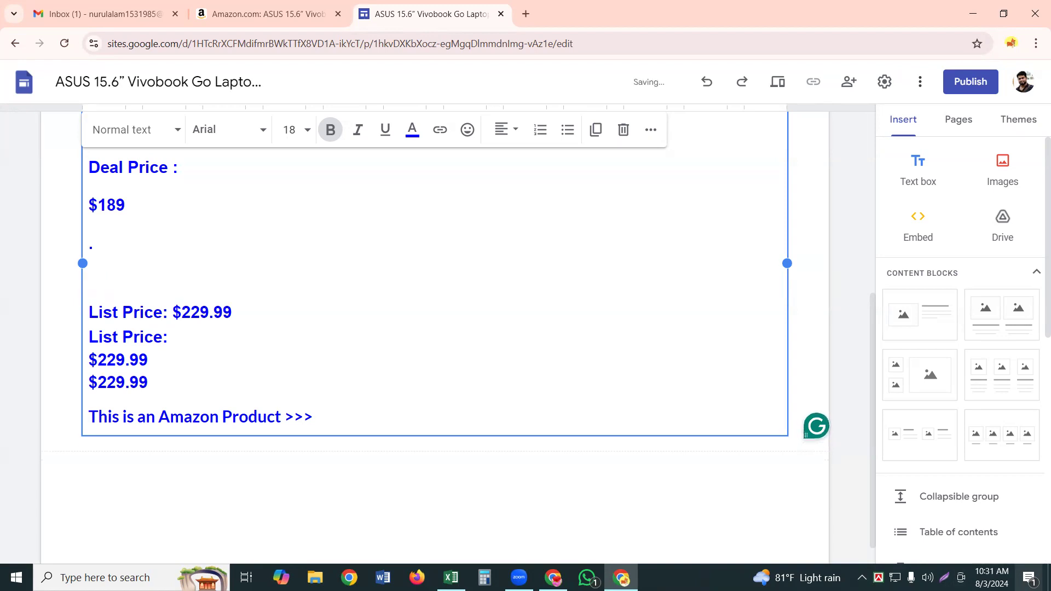
{"action": "key", "text": "BackSpace"}
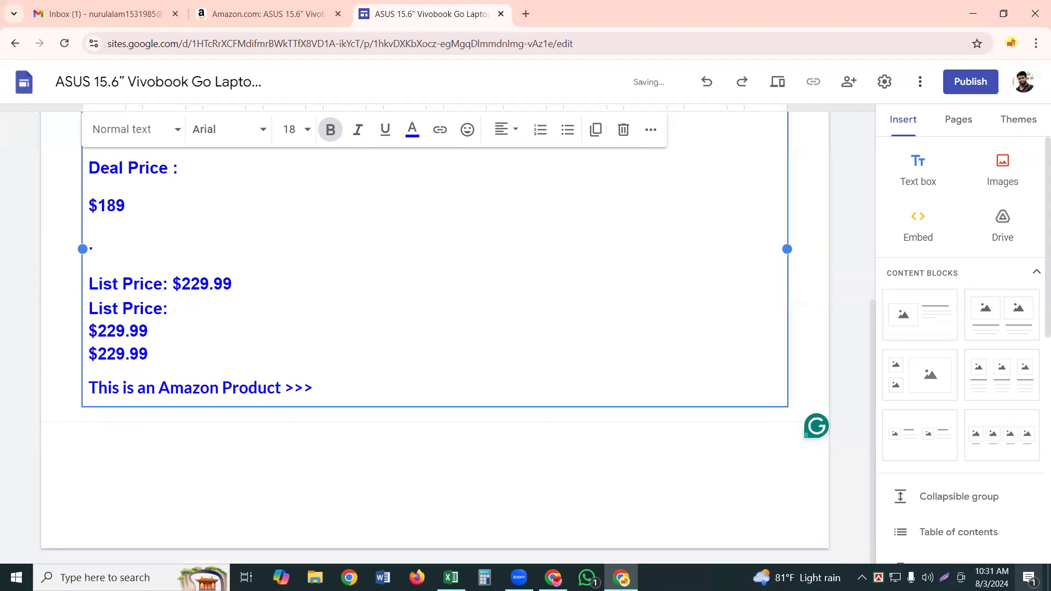
{"action": "key", "text": "BackSpace"}
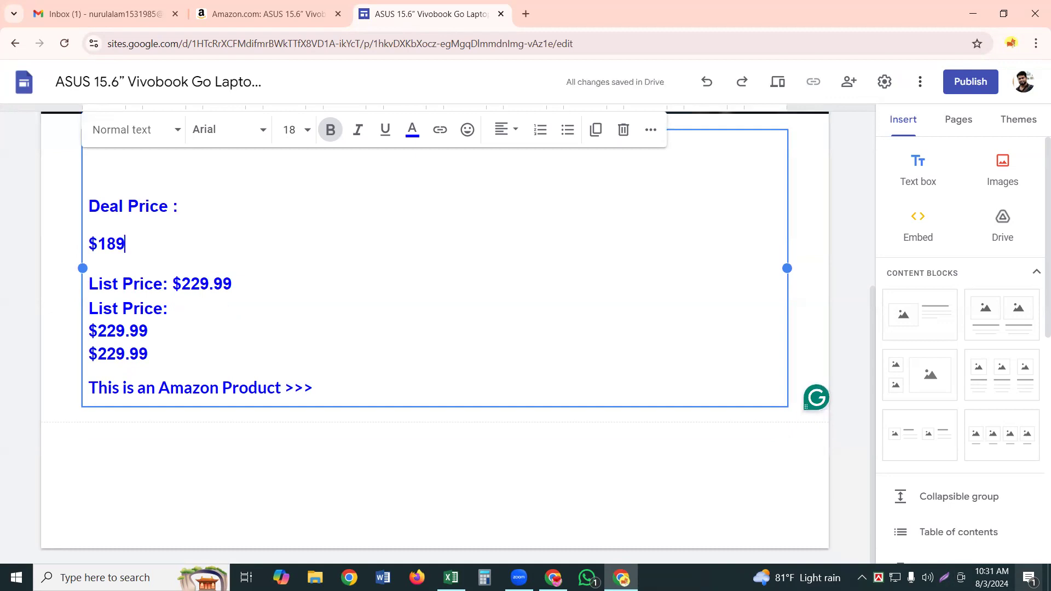
Insert "-17%" on a new line below "$189"
{"action": "key", "text": "Return"}
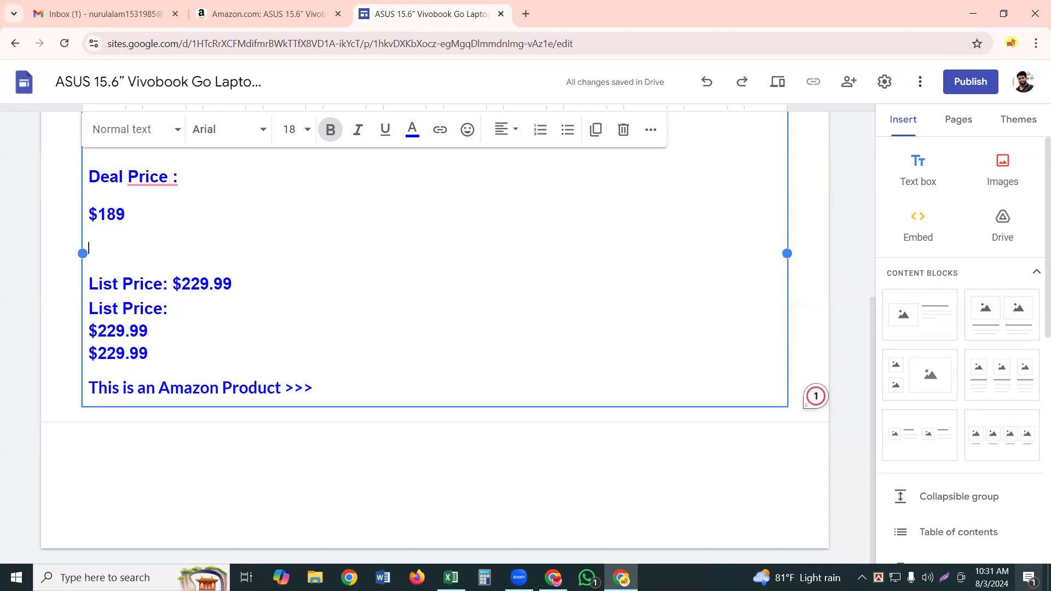
{"action": "type", "text": "v"}
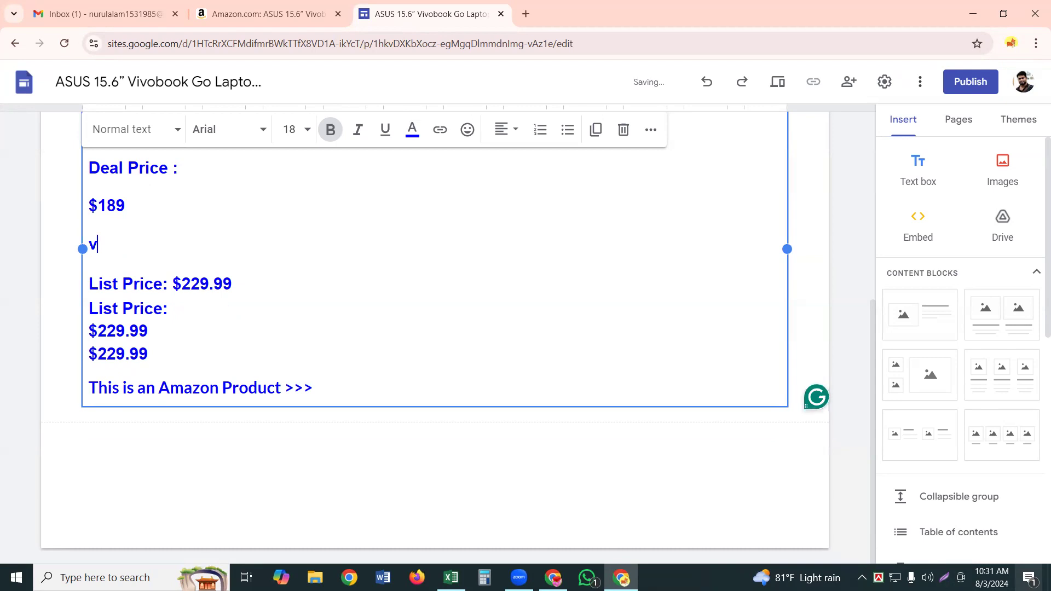
{"action": "key", "text": "BackSpace"}
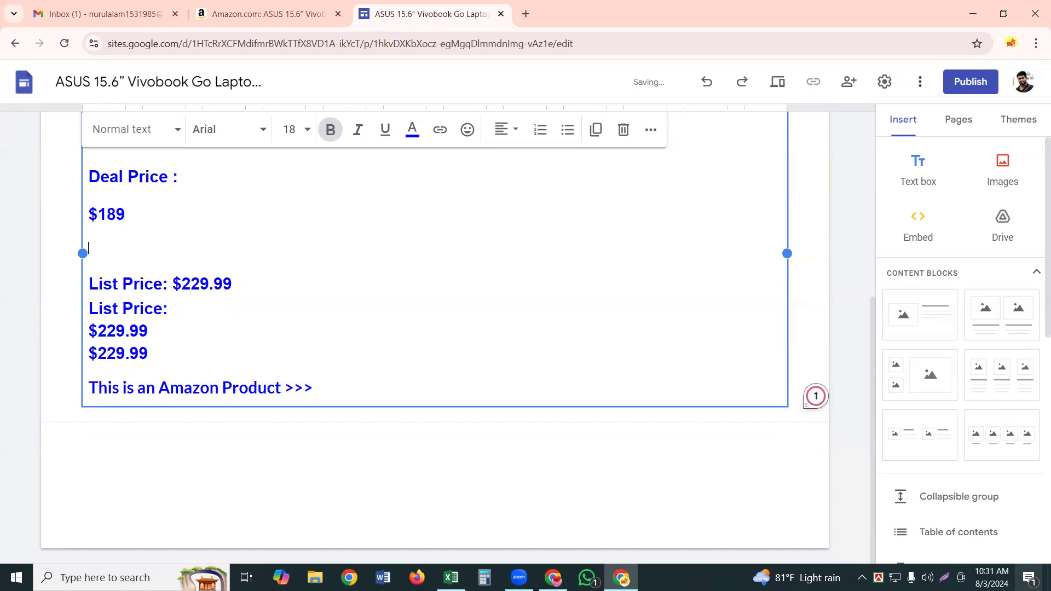
{"action": "type", "text": "-17%"}
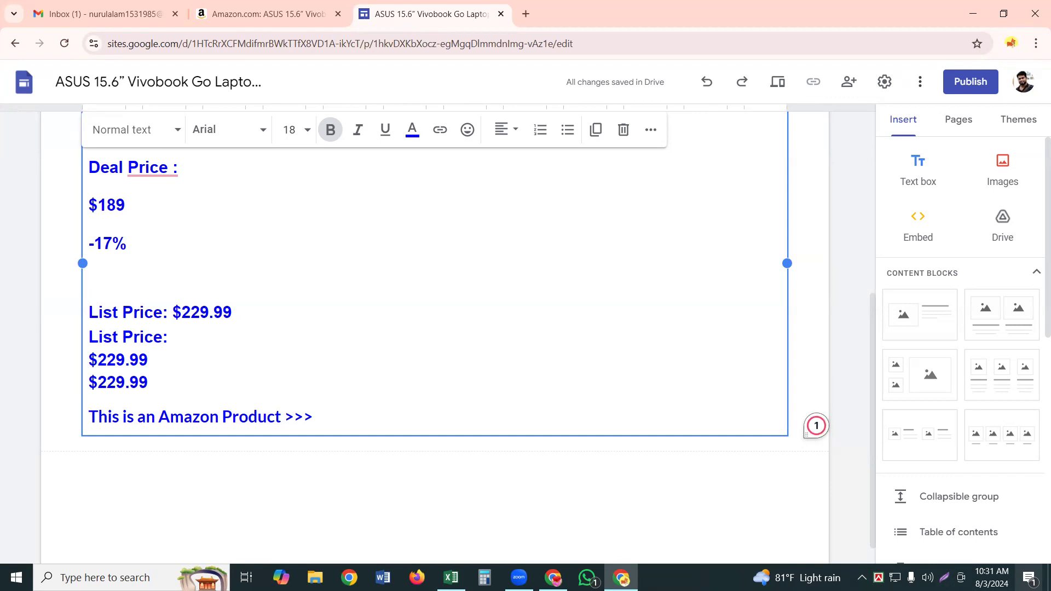
{"action": "left_click", "coordinate": [89, 243]}
{"action": "type", "text": "Di"}
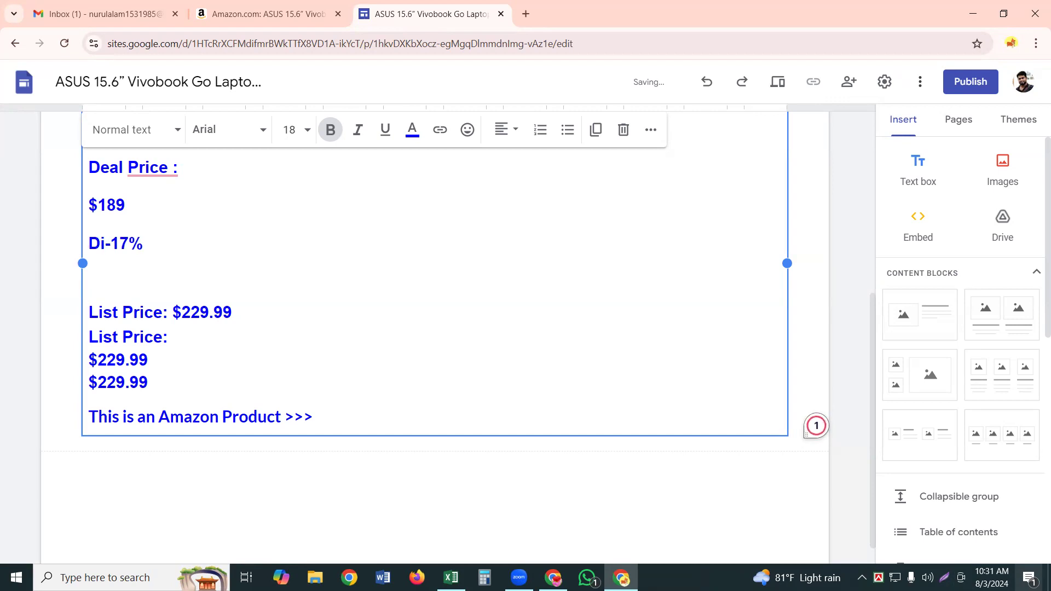
{"action": "type", "text": "x"}
{"action": "key", "text": "BackSpace"}
{"action": "type", "text": "x"}
{"action": "key", "text": "BackSpace"}
{"action": "type", "text": "a"}
{"action": "key", "text": "BackSpace"}
{"action": "key", "text": "BackSpace"}
{"action": "key", "text": "BackSpace"}
{"action": "key", "text": "BackSpace"}
{"action": "key", "text": "BackSpace"}
{"action": "key", "text": "BackSpace"}
{"action": "key", "text": "BackSpace"}
{"action": "type", "text": "s-17%"}
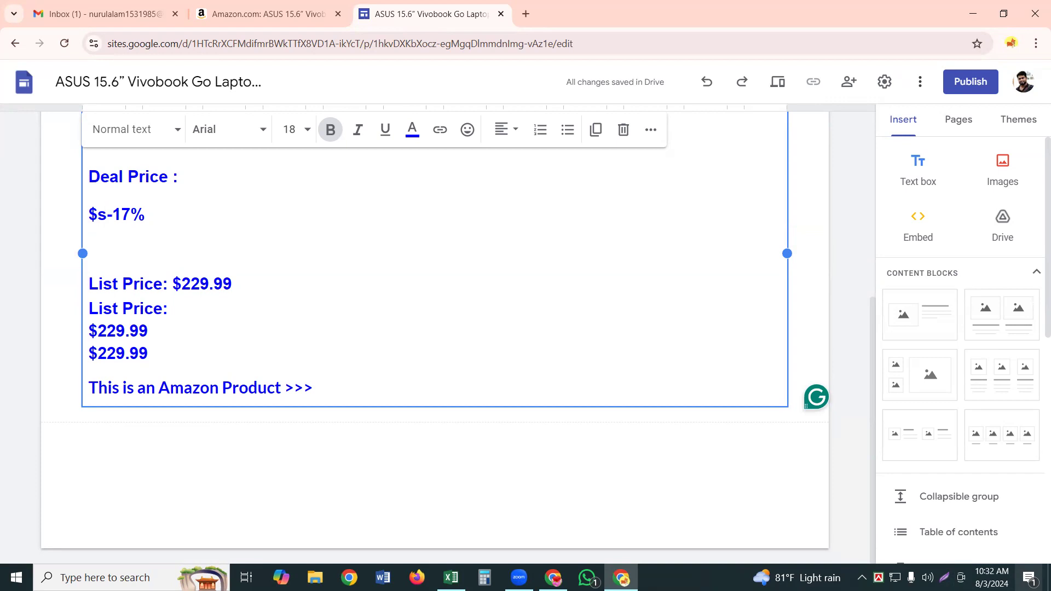
{"action": "key", "text": "BackSpace"}
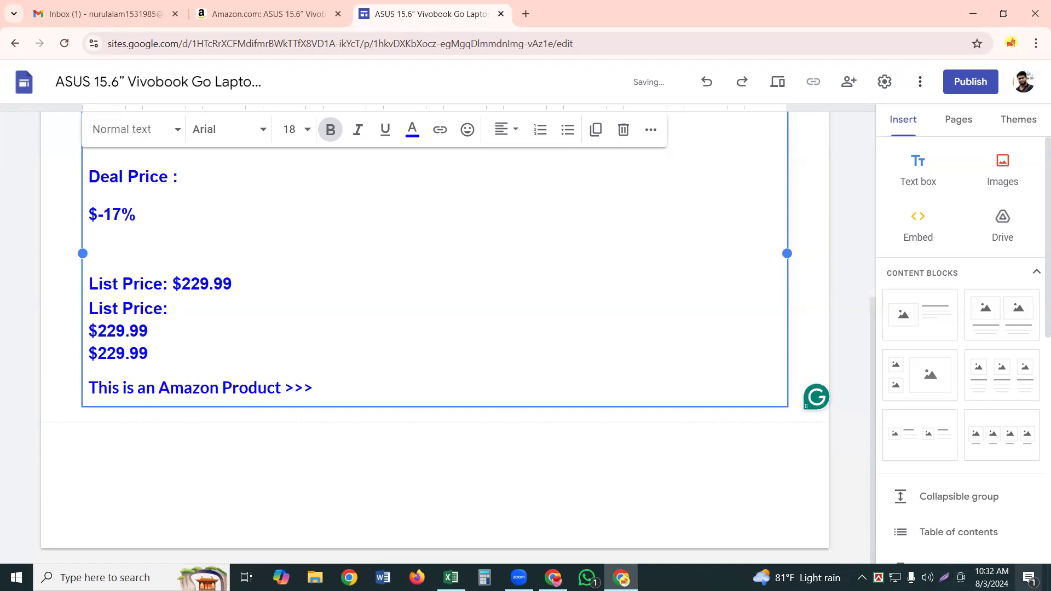
{"action": "type", "text": "189"}
{"action": "key", "text": "Return"}
Add the label "Discount :" in front of "-17%" on the line below "$189"
{"action": "type", "text": "Dia"}
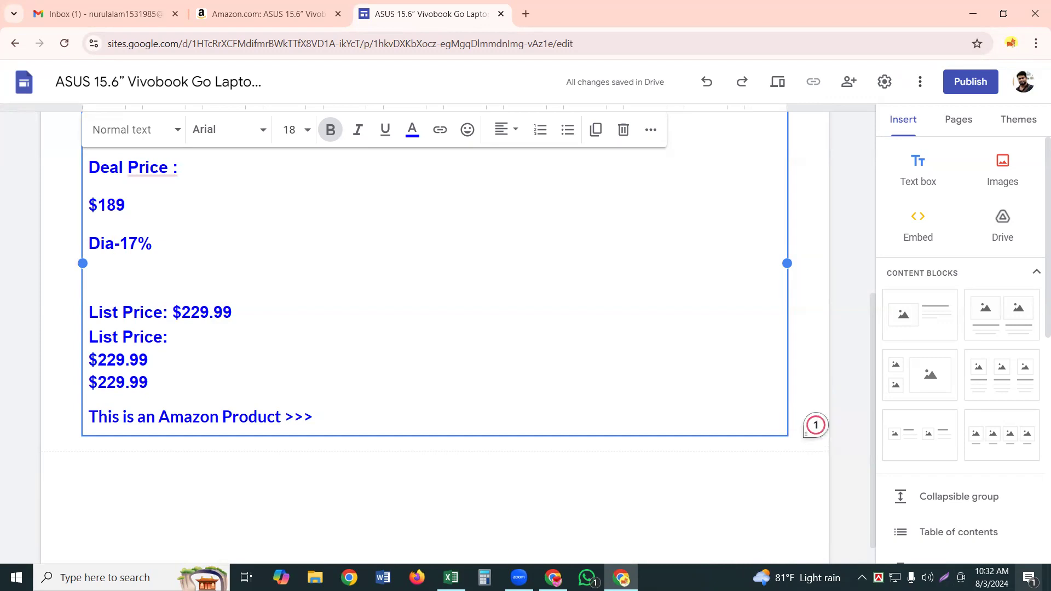
{"action": "key", "text": "BackSpace"}
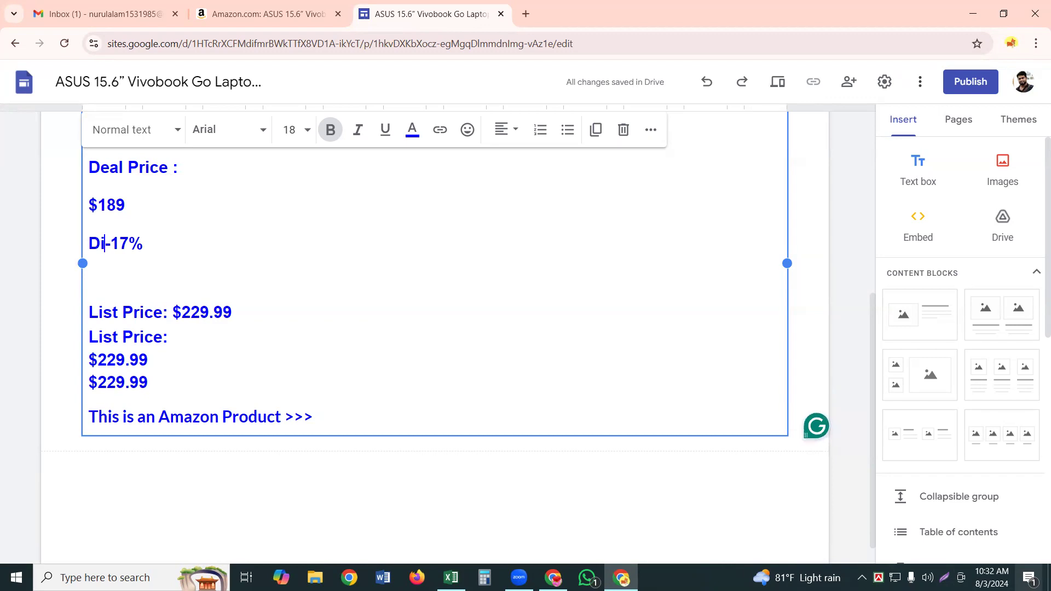
{"action": "type", "text": "s"}
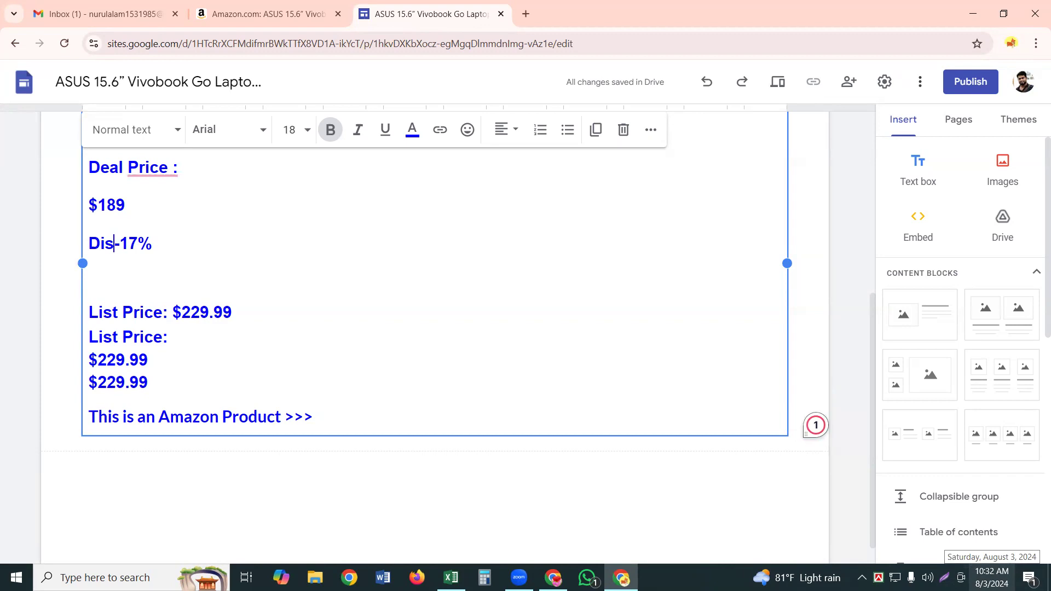
{"action": "type", "text": "c"}
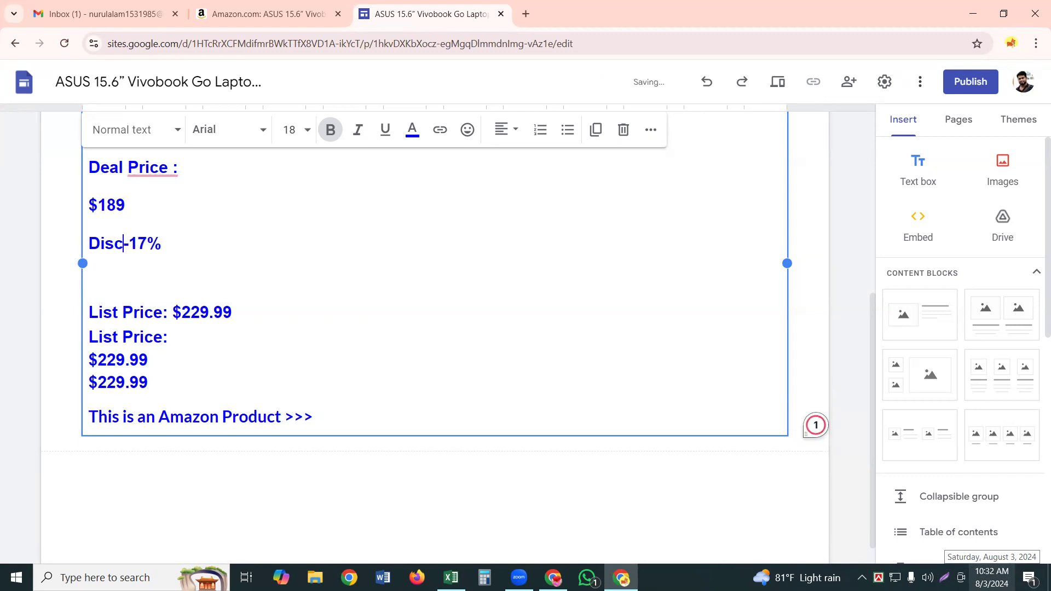
{"action": "type", "text": "ou"}
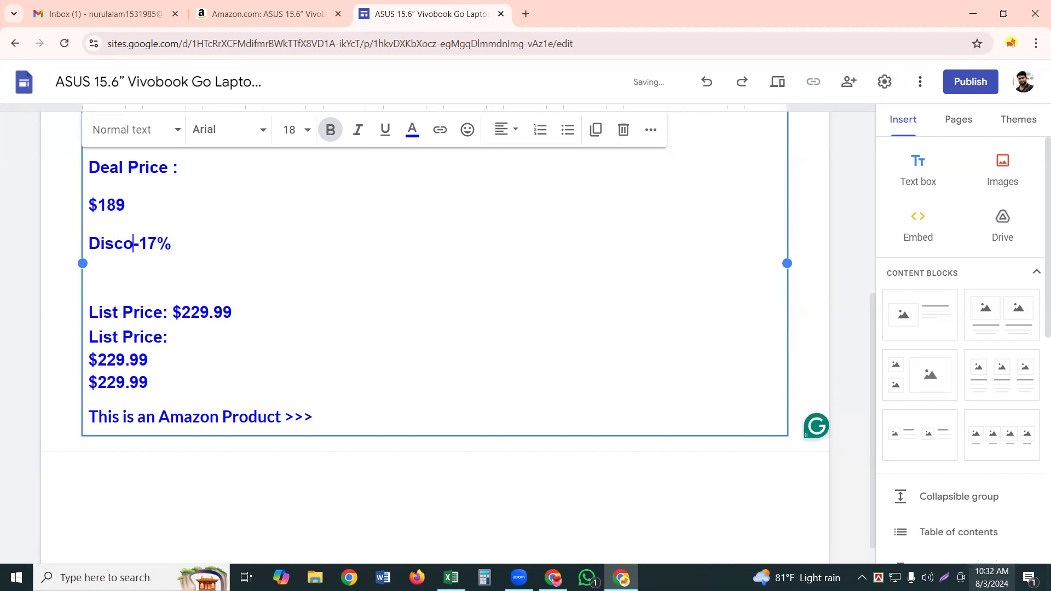
{"action": "type", "text": "nt"}
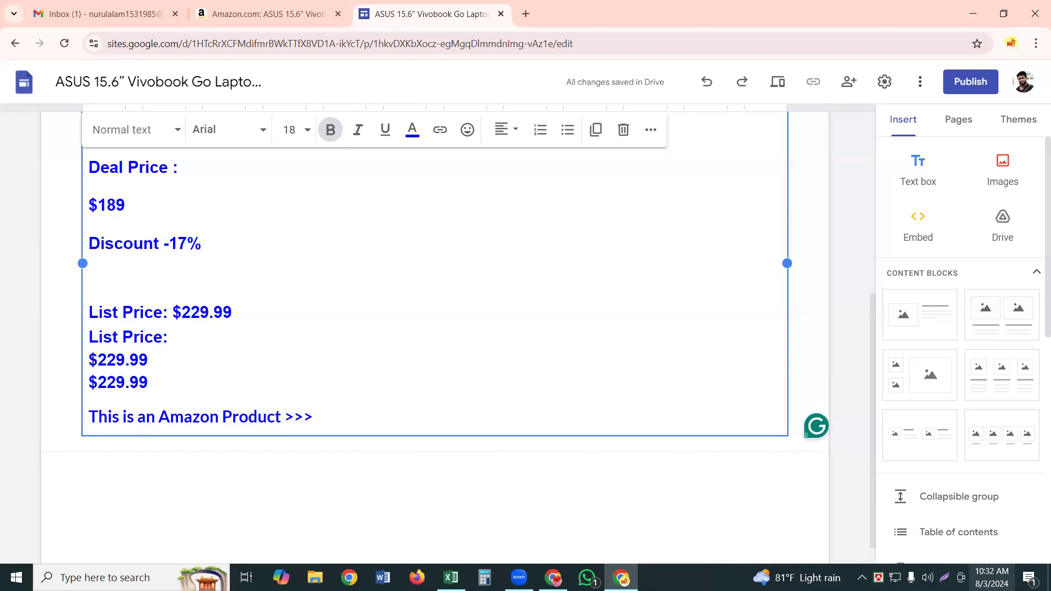
{"action": "type", "text": ":"}
Enclose "-17%" in parentheses on the Discount line
{"action": "type", "text": "("}
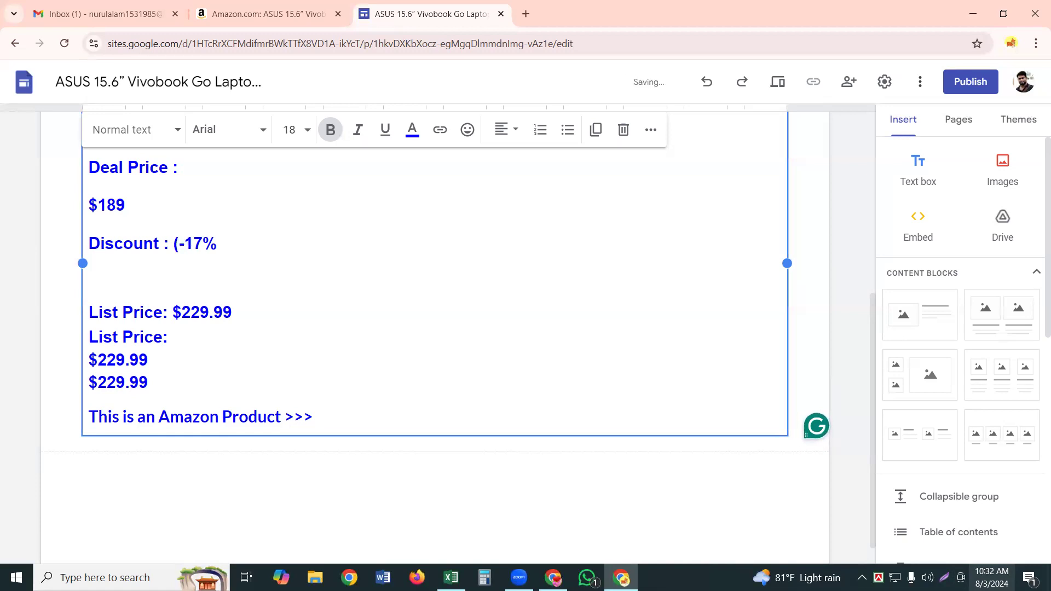
{"action": "key", "text": "shift+Right"}
{"action": "key", "text": "shift+Right"}
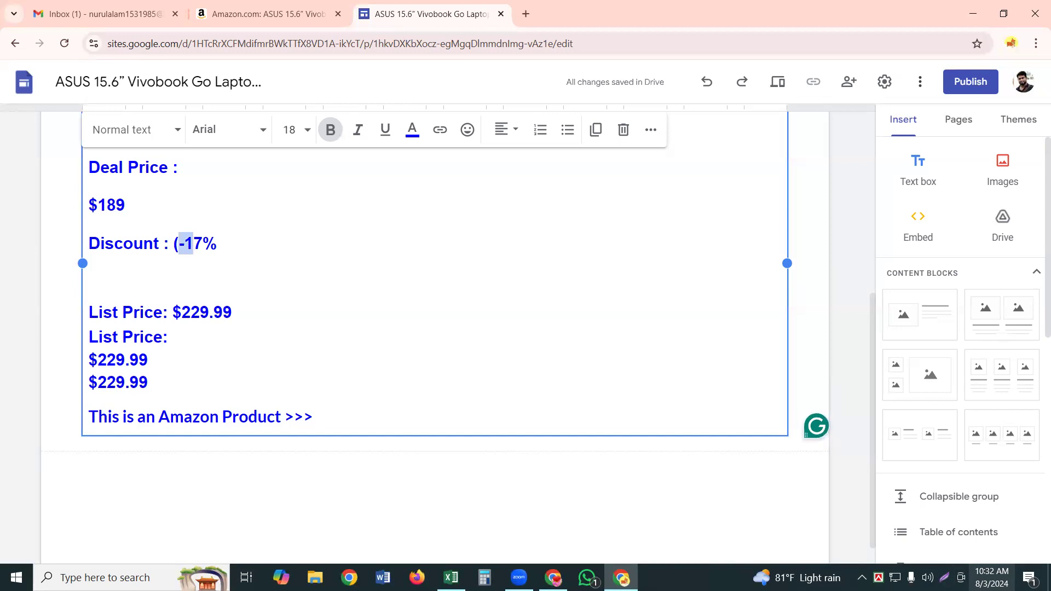
{"action": "key", "text": "Right"}
{"action": "key", "text": "Right"}
{"action": "key", "text": "Right"}
{"action": "type", "text": ")"}
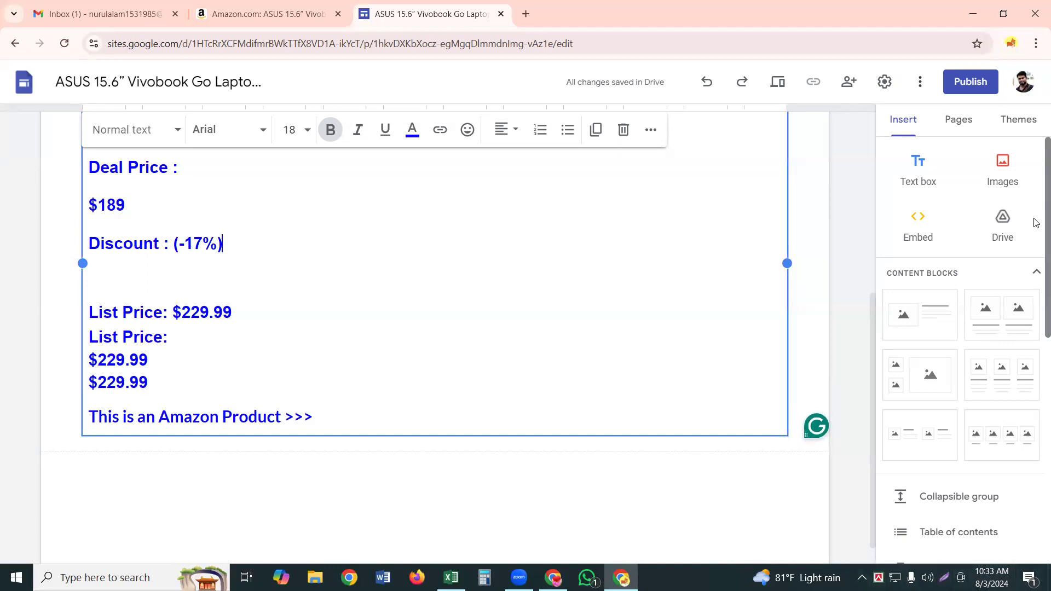
Delete the text of the duplicate "List Price: $229.99" line below the Discount line
{"action": "key", "text": "Down"}
{"action": "key", "text": "Right"}
{"action": "key", "text": "Right"}
{"action": "key", "text": "Right"}
{"action": "key", "text": "Right"}
{"action": "key", "text": "Right"}
{"action": "key", "text": "Right"}
{"action": "key", "text": "Right"}
{"action": "key", "text": "Right"}
{"action": "key", "text": "Right"}
{"action": "key", "text": "Right"}
{"action": "key", "text": "Right"}
{"action": "key", "text": "Right"}
{"action": "key", "text": "Right"}
{"action": "key", "text": "Right"}
{"action": "key", "text": "Right"}
{"action": "key", "text": "Right"}
{"action": "key", "text": "Right"}
{"action": "key", "text": "Right"}
{"action": "key", "text": "Right"}
{"action": "key", "text": "BackSpace"}
{"action": "key", "text": "BackSpace"}
{"action": "key", "text": "BackSpace"}
{"action": "key", "text": "BackSpace"}
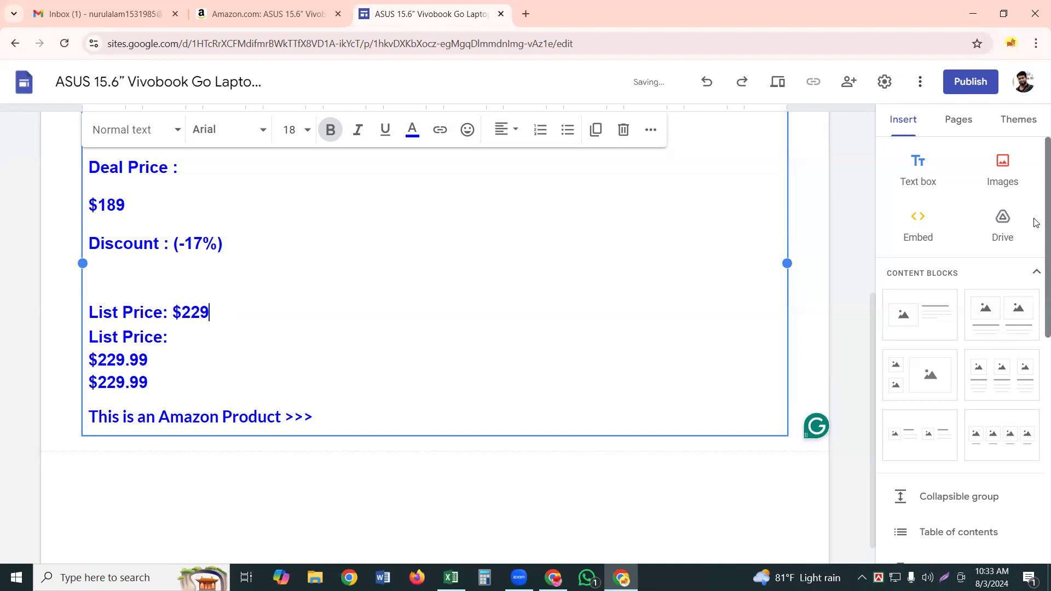
{"action": "key", "text": "BackSpace"}
{"action": "key", "text": "BackSpace"}
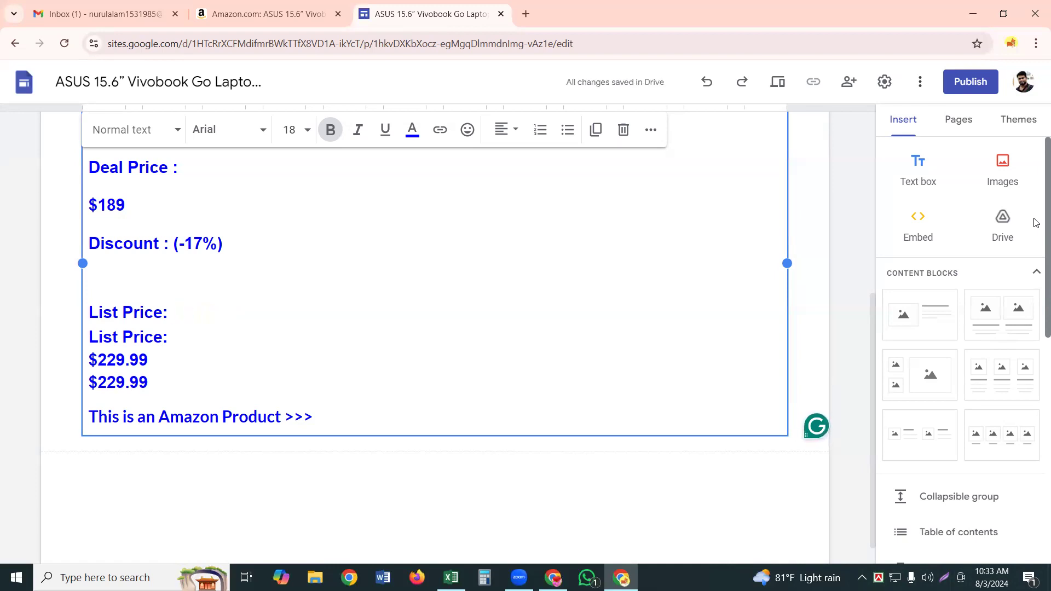
{"action": "key", "text": "BackSpace"}
{"action": "key", "text": "BackSpace"}
{"action": "key", "text": "BackSpace"}
{"action": "key", "text": "BackSpace"}
{"action": "key", "text": "BackSpace"}
{"action": "key", "text": "BackSpace"}
{"action": "key", "text": "BackSpace"}
{"action": "key", "text": "BackSpace"}
{"action": "key", "text": "BackSpace"}
{"action": "key", "text": "BackSpace"}
{"action": "key", "text": "BackSpace"}
{"action": "key", "text": "BackSpace"}
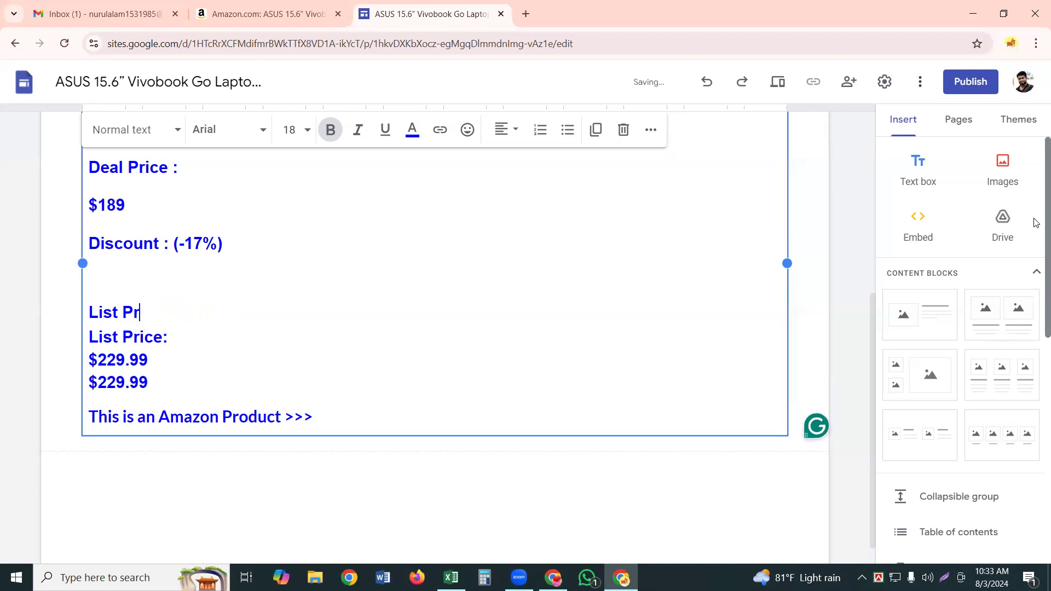
{"action": "key", "text": "BackSpace"}
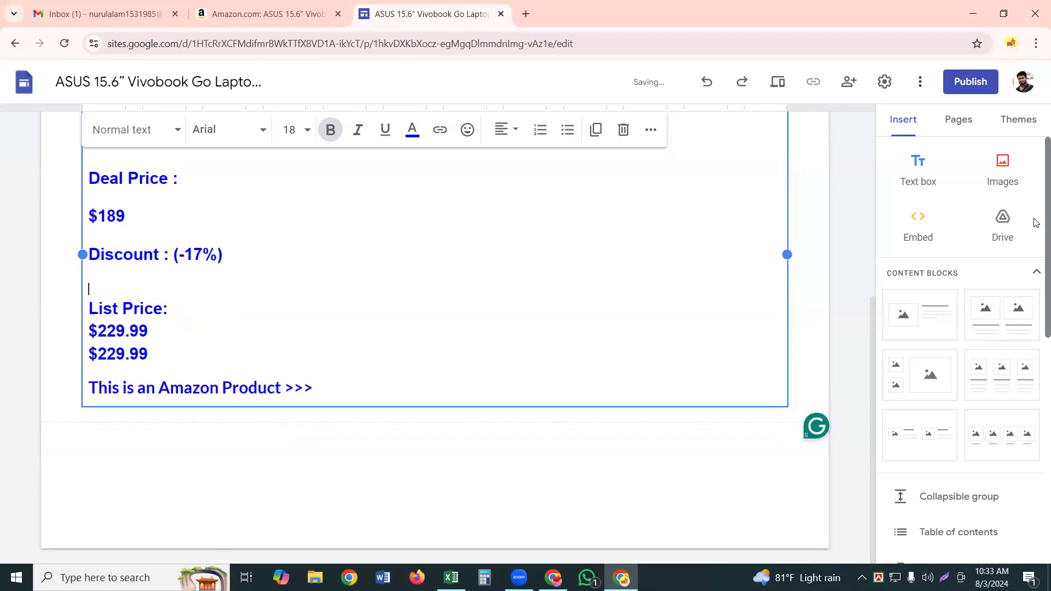
Remove the blank line between the Discount line and the remaining "List Price:" line
{"action": "key", "text": "Down"}
{"action": "key", "text": "Down"}
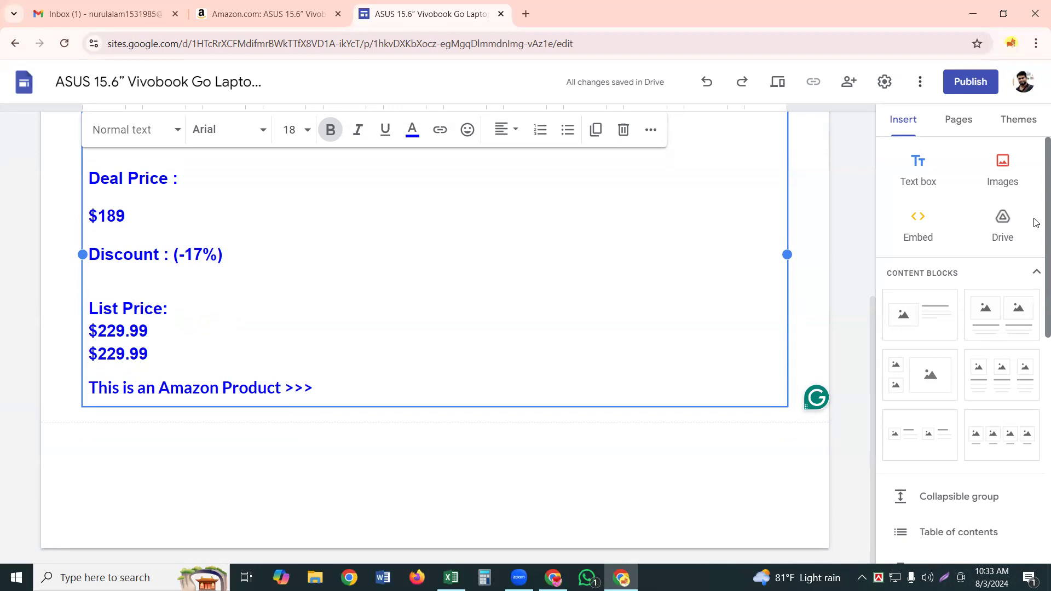
{"action": "key", "text": "Left"}
{"action": "key", "text": "Left"}
{"action": "key", "text": "Left"}
{"action": "key", "text": "Left"}
{"action": "key", "text": "Left"}
{"action": "key", "text": "BackSpace"}
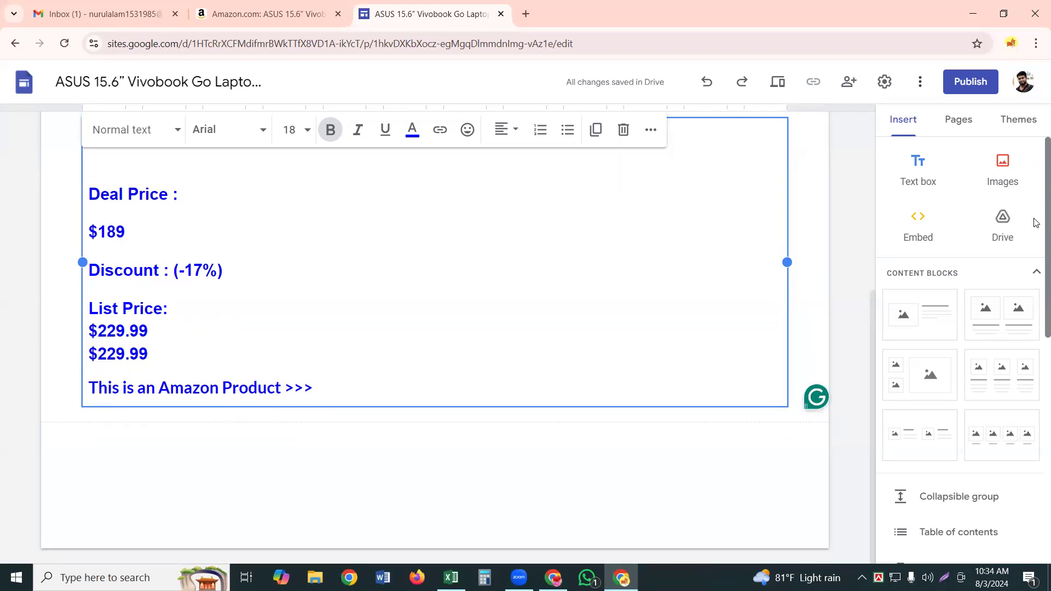
Delete the duplicate "$229.99" line so a single price remains below "List Price:"
{"action": "key", "text": "Down"}
{"action": "key", "text": "Right"}
{"action": "key", "text": "Right"}
{"action": "key", "text": "Right"}
{"action": "key", "text": "Right"}
{"action": "key", "text": "Right"}
{"action": "key", "text": "BackSpace"}
{"action": "key", "text": "BackSpace"}
{"action": "key", "text": "BackSpace"}
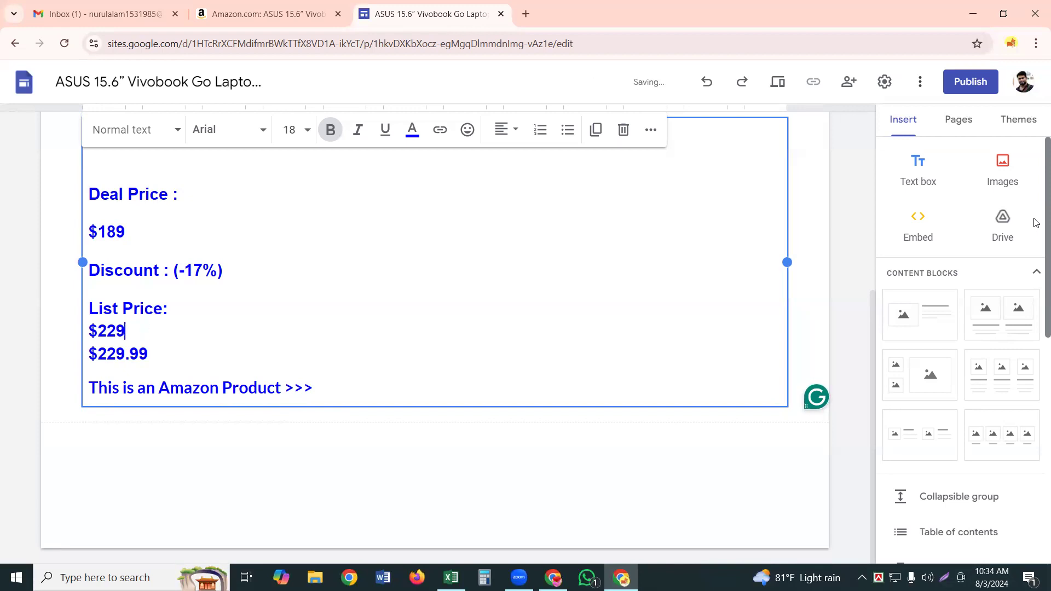
{"action": "key", "text": "BackSpace"}
{"action": "key", "text": "BackSpace"}
{"action": "key", "text": "BackSpace"}
{"action": "key", "text": "BackSpace"}
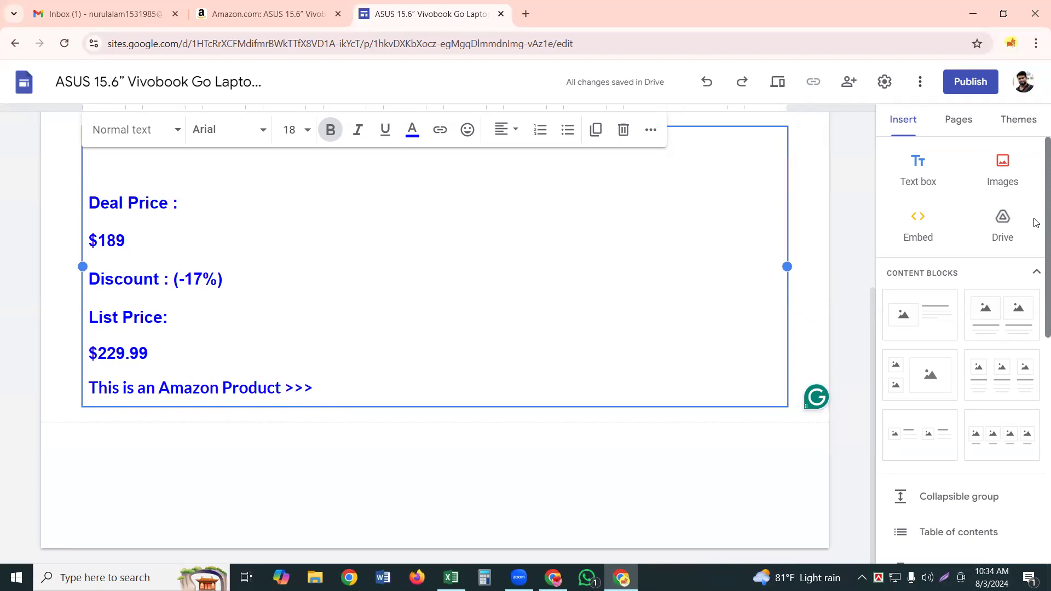
Remove the blank lines above "Deal Price :" at the start of the text box
{"action": "key", "text": "Up"}
{"action": "key", "text": "Up"}
{"action": "key", "text": "Up"}
{"action": "key", "text": "Up"}
{"action": "key", "text": "Down"}
{"action": "key", "text": "BackSpace"}
{"action": "key", "text": "BackSpace"}
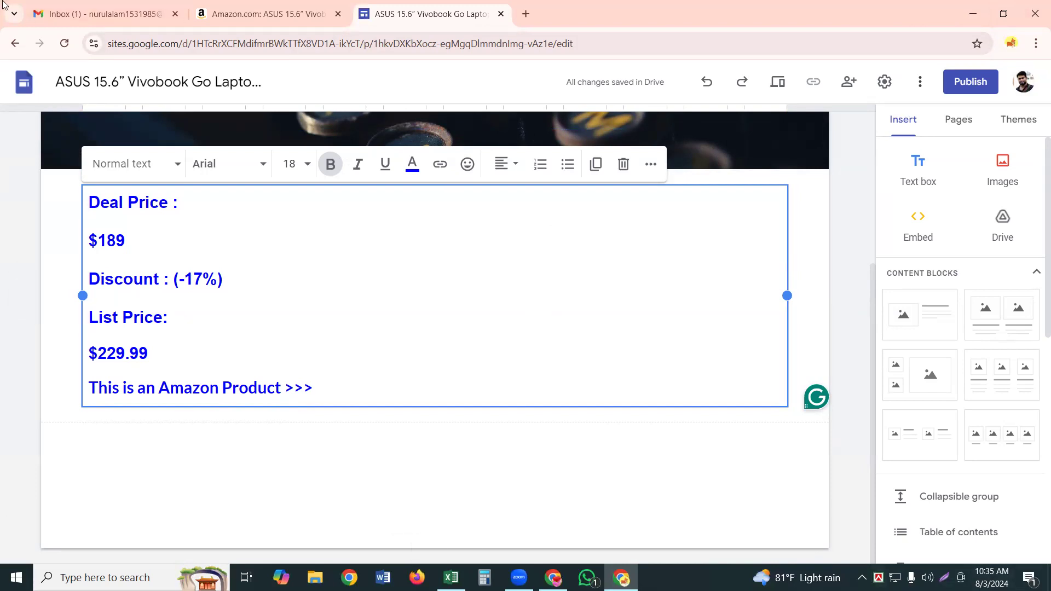
Check the deal price, discount and list price on the Amazon product page, and return to the site editor
{"action": "left_click", "coordinate": [273, 11]}
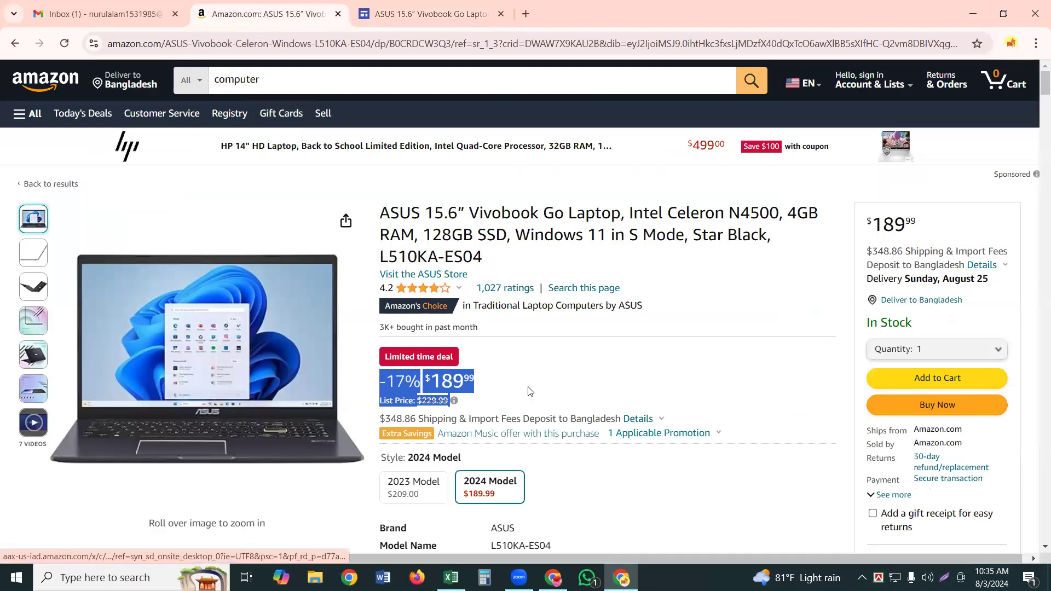
{"action": "left_click", "coordinate": [499, 404]}
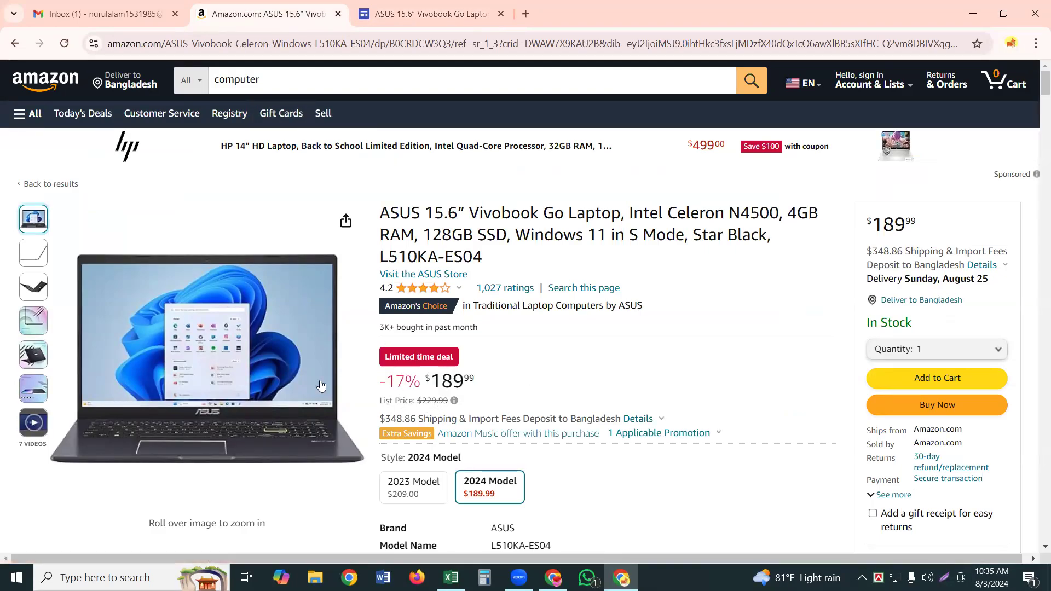
{"action": "mouse_move", "coordinate": [325, 406]}
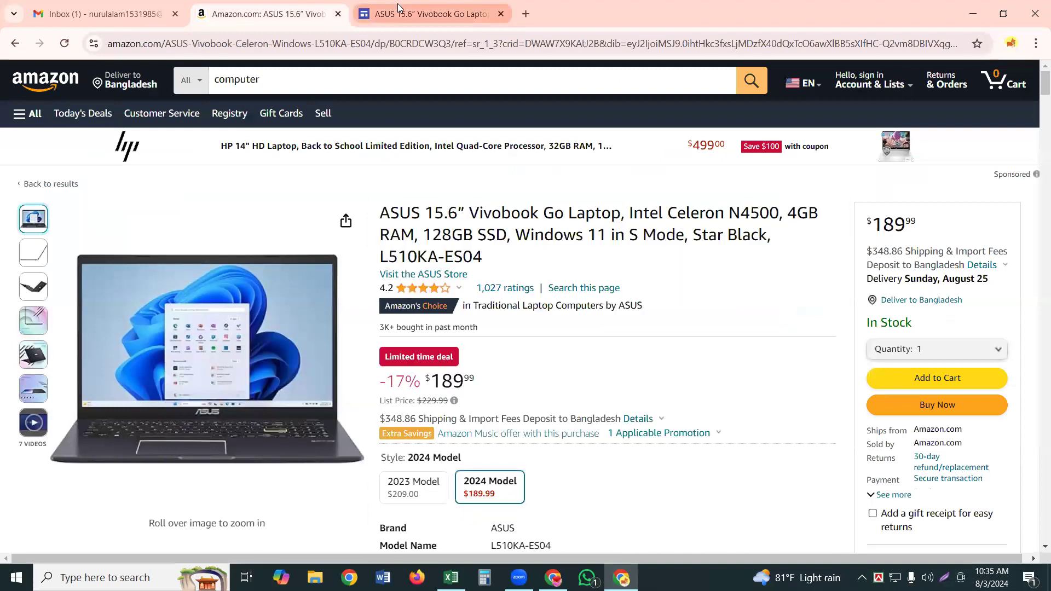
{"action": "left_click", "coordinate": [398, 15]}
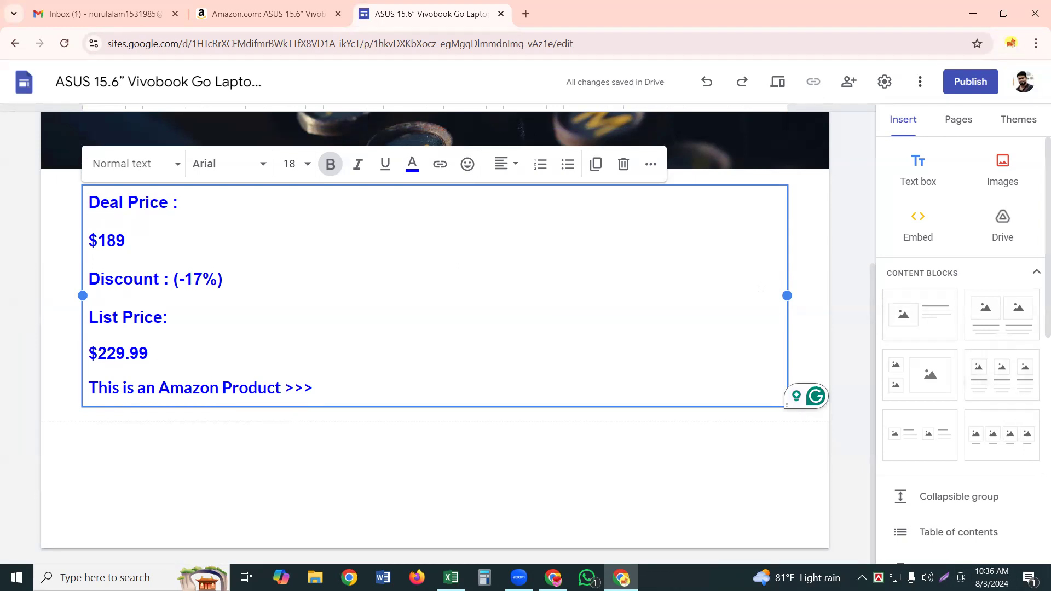
Copy the laptop's share link from its Amazon product page and return to the site editor
{"action": "left_click", "coordinate": [272, 13]}
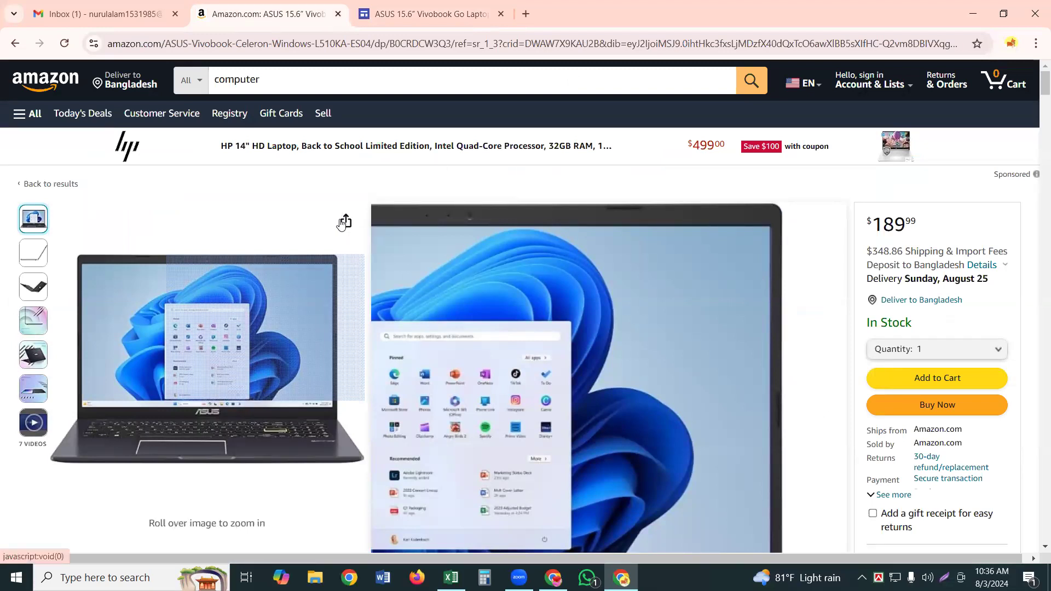
{"action": "left_click", "coordinate": [342, 222]}
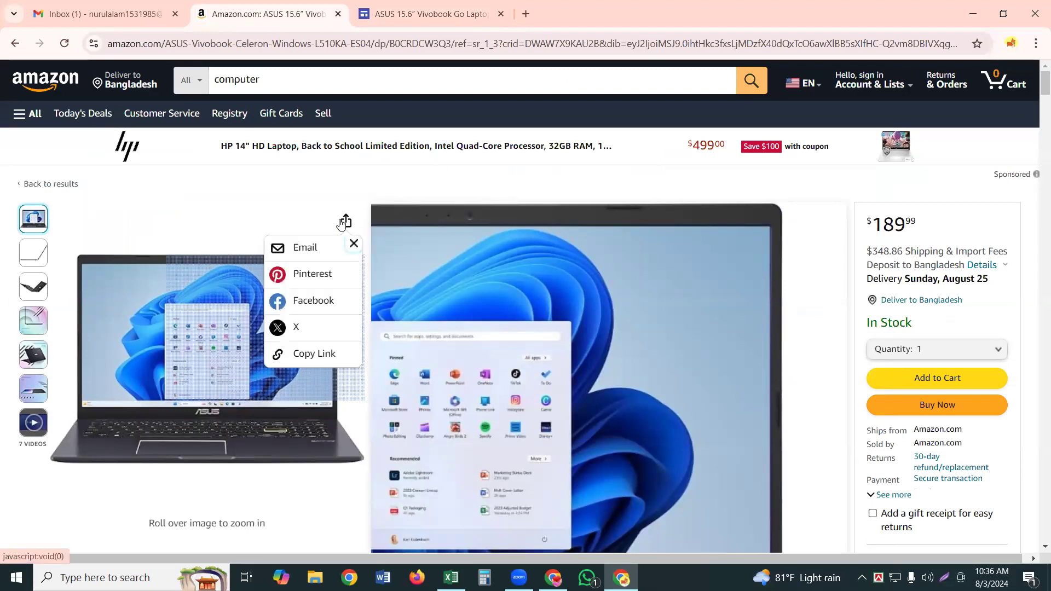
{"action": "left_click", "coordinate": [300, 351]}
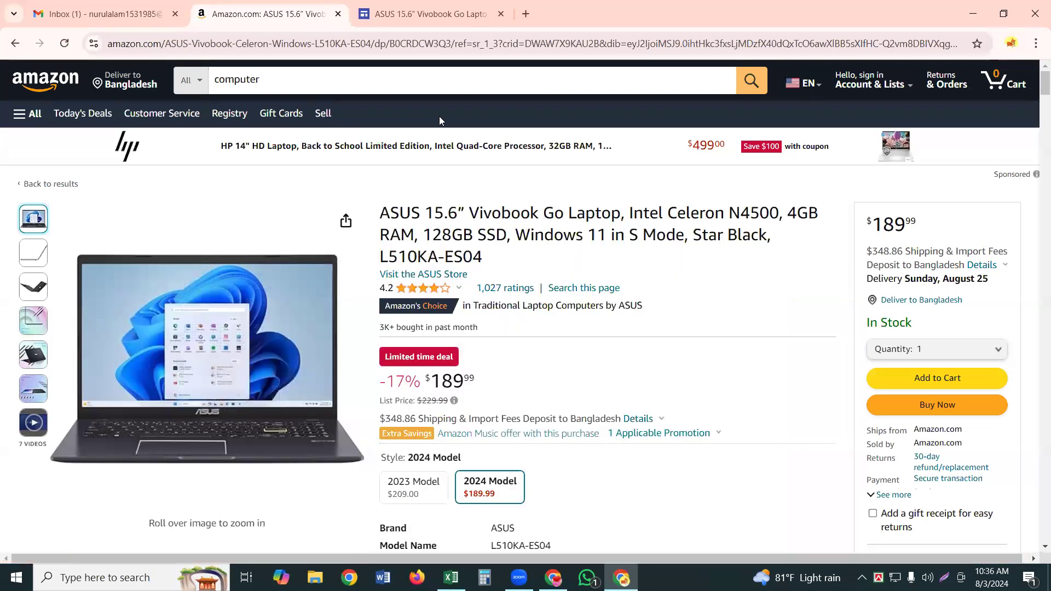
{"action": "left_click", "coordinate": [452, 6]}
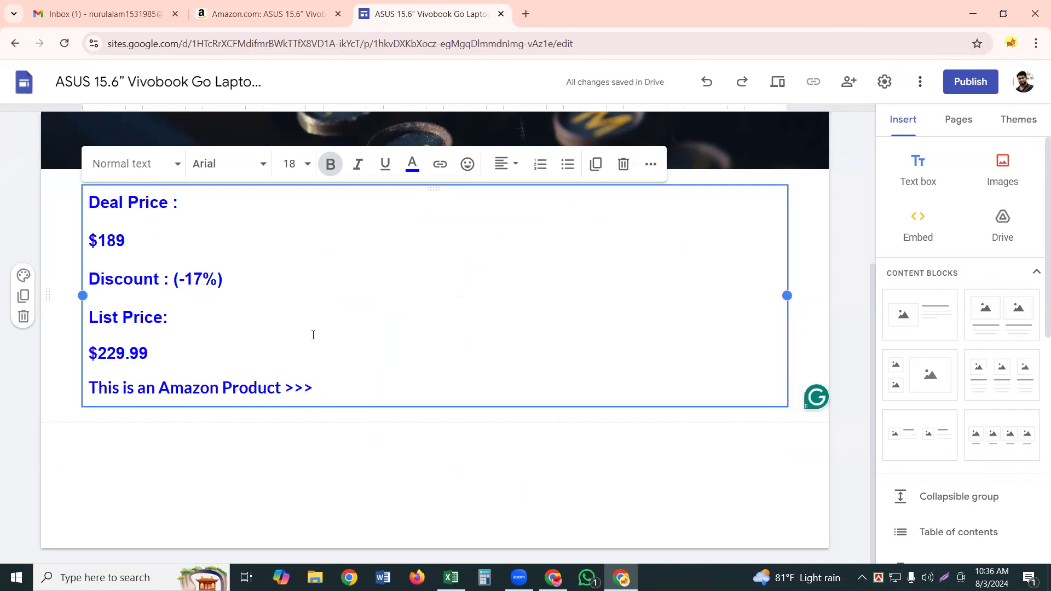
{"action": "left_click", "coordinate": [310, 390]}
{"action": "left_click", "coordinate": [311, 359]}
{"action": "left_click_drag", "start_coordinate": [313, 387], "coordinate": [304, 387]}
{"action": "left_click", "coordinate": [240, 353]}
{"action": "left_click_drag", "start_coordinate": [320, 333], "coordinate": [319, 365]}
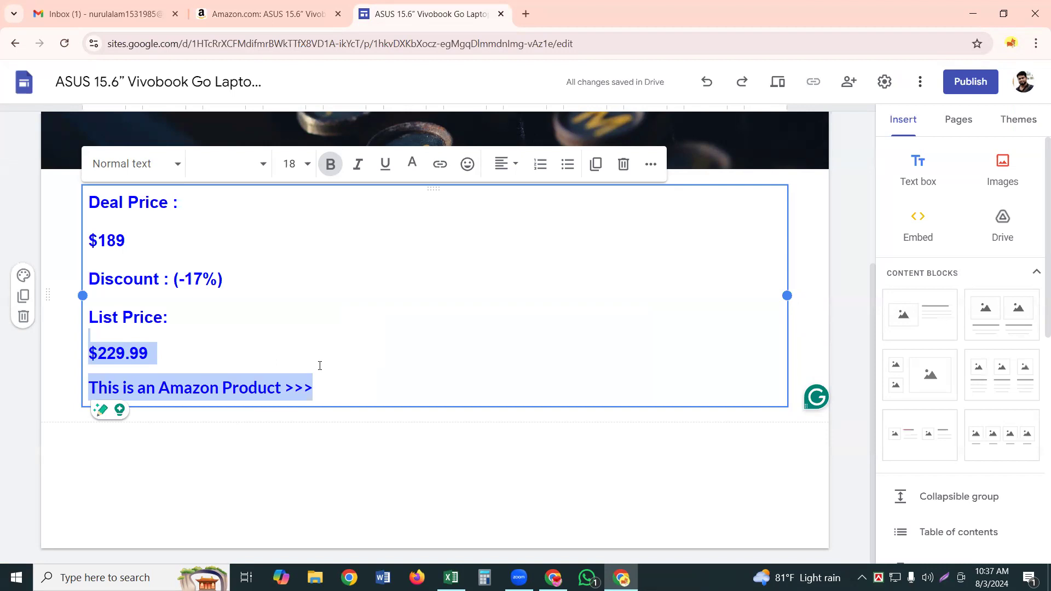
{"action": "left_click", "coordinate": [320, 375]}
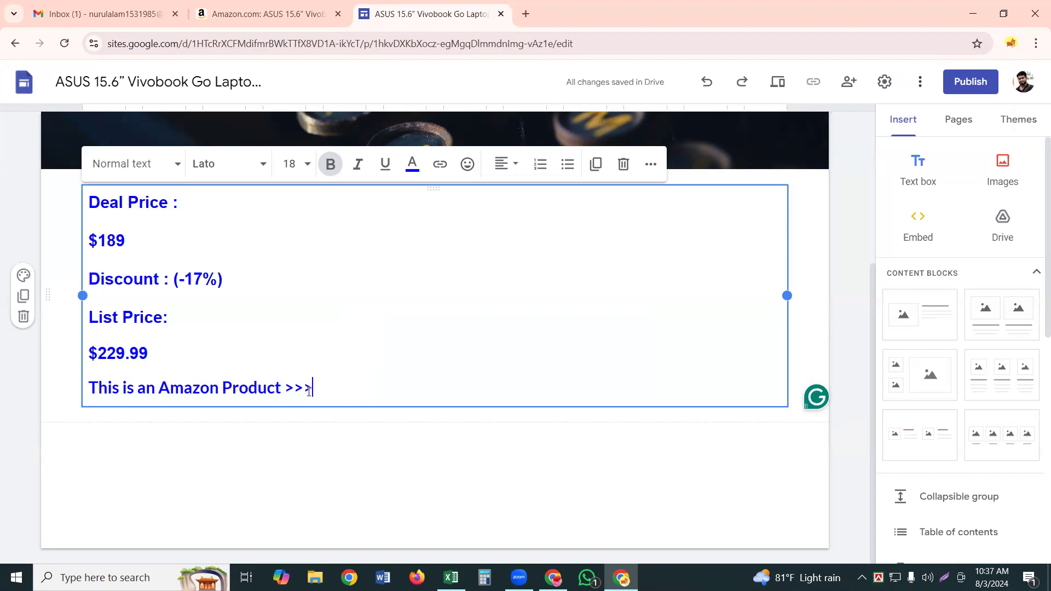
Select the whole line "This is an Amazon Product >>>" and start inserting a link on it
{"action": "left_click", "coordinate": [302, 390]}
{"action": "key", "text": "shift+Left"}
{"action": "key", "text": "shift+Left"}
{"action": "key", "text": "shift+Left"}
{"action": "key", "text": "shift+Left"}
{"action": "key", "text": "shift+Left"}
{"action": "key", "text": "shift+Left"}
{"action": "key", "text": "shift+Left"}
{"action": "key", "text": "shift+Left"}
{"action": "key", "text": "shift+Left"}
{"action": "key", "text": "shift+Left"}
{"action": "key", "text": "shift+Left"}
{"action": "key", "text": "shift+Left"}
{"action": "key", "text": "shift+Left"}
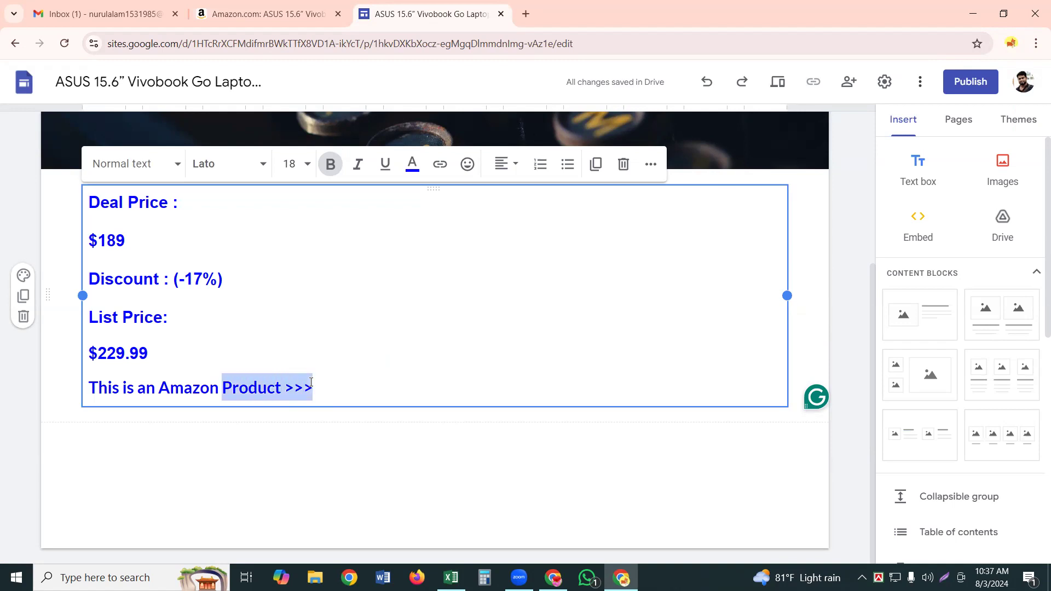
{"action": "key", "text": "shift+Left"}
{"action": "key", "text": "shift+Left"}
{"action": "key", "text": "shift+Left"}
{"action": "key", "text": "shift+Left"}
{"action": "key", "text": "shift+Left"}
{"action": "key", "text": "shift+Left"}
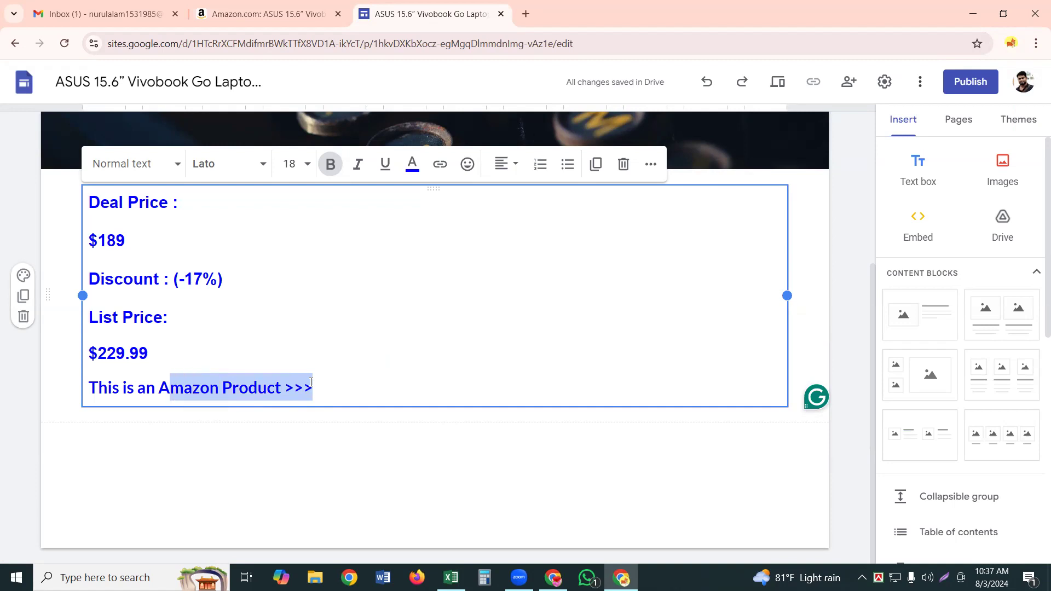
{"action": "key", "text": "shift+Left"}
{"action": "key", "text": "shift+Left"}
{"action": "key", "text": "shift+Left"}
{"action": "key", "text": "shift+Left"}
{"action": "key", "text": "shift+Left"}
{"action": "key", "text": "shift+Left"}
{"action": "key", "text": "shift+Left"}
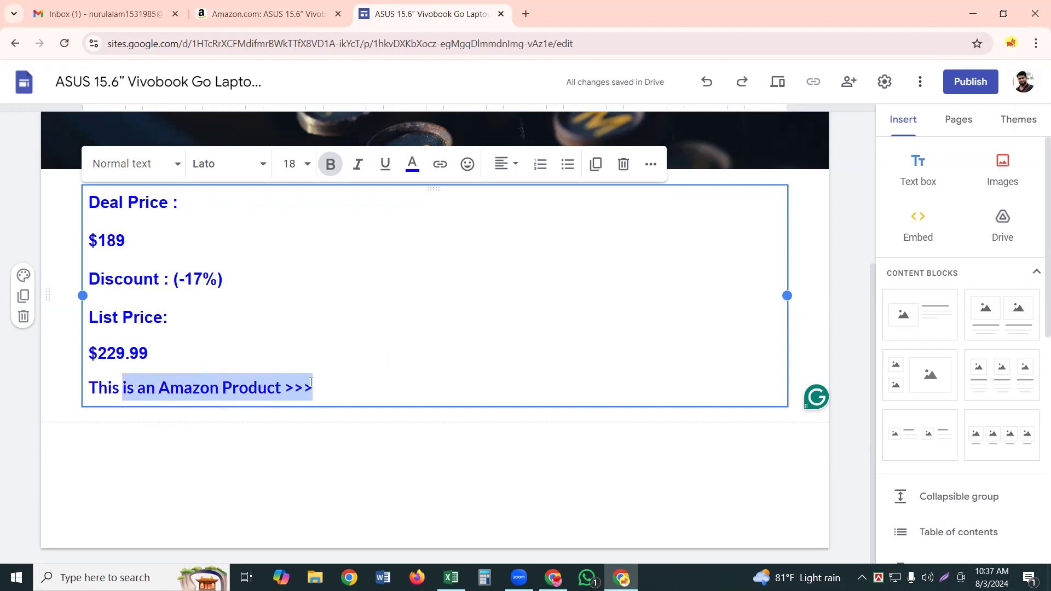
{"action": "key", "text": "shift+Left"}
{"action": "key", "text": "shift+Left"}
{"action": "key", "text": "shift+Left"}
{"action": "key", "text": "ctrl+c"}
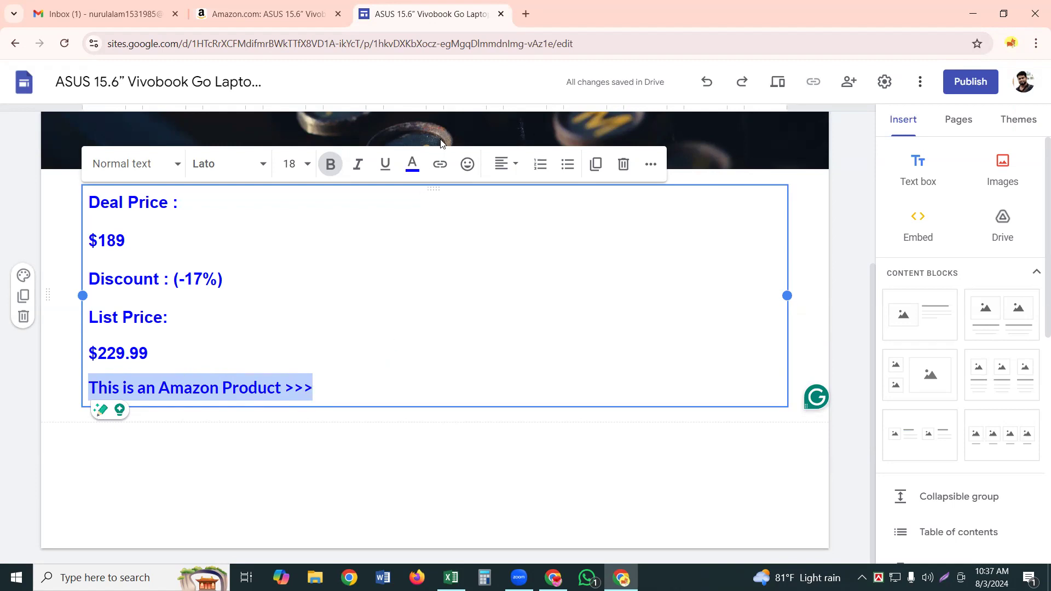
{"action": "left_click", "coordinate": [439, 164]}
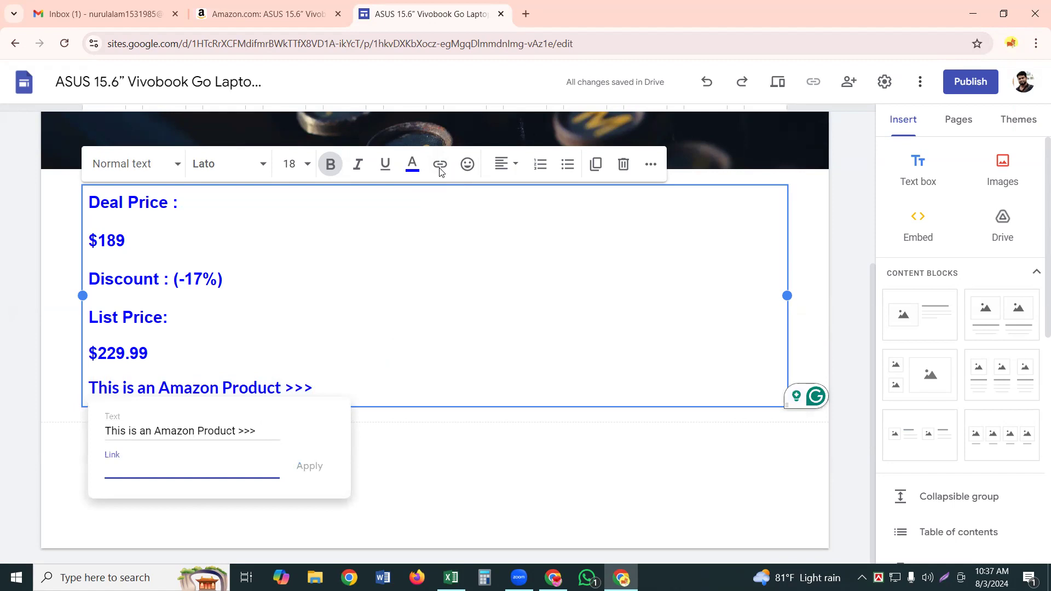
{"action": "key", "text": "ctrl+v"}
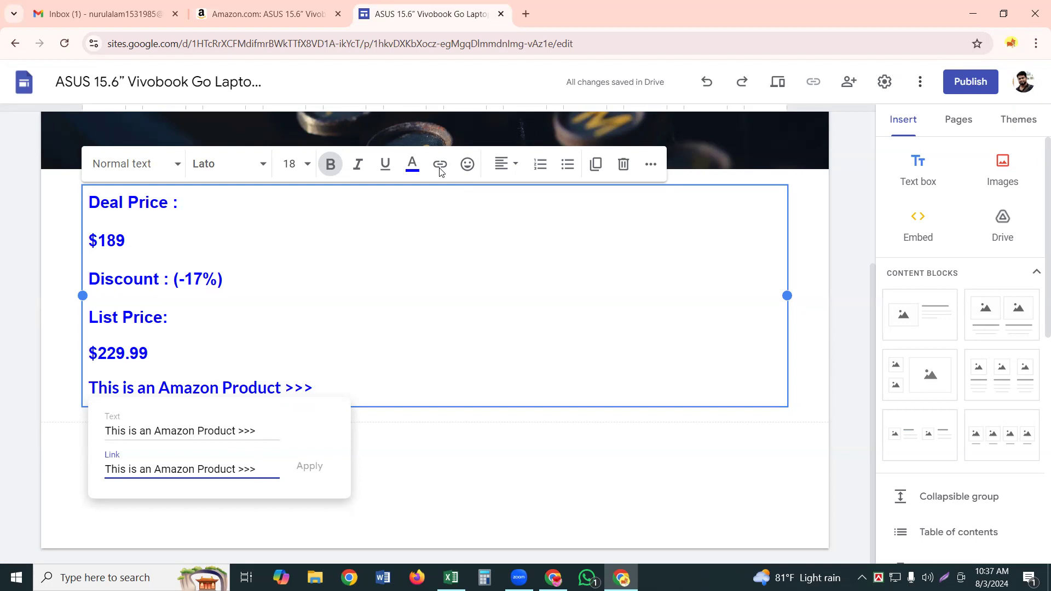
{"action": "key", "text": "BackSpace"}
{"action": "key", "text": "BackSpace"}
{"action": "key", "text": "BackSpace"}
{"action": "key", "text": "BackSpace"}
{"action": "key", "text": "BackSpace"}
{"action": "key", "text": "BackSpace"}
{"action": "key", "text": "BackSpace"}
{"action": "key", "text": "BackSpace"}
{"action": "key", "text": "BackSpace"}
{"action": "key", "text": "BackSpace"}
{"action": "key", "text": "BackSpace"}
{"action": "key", "text": "BackSpace"}
{"action": "key", "text": "BackSpace"}
{"action": "key", "text": "BackSpace"}
{"action": "key", "text": "BackSpace"}
{"action": "key", "text": "BackSpace"}
{"action": "key", "text": "BackSpace"}
{"action": "key", "text": "BackSpace"}
{"action": "key", "text": "BackSpace"}
{"action": "key", "text": "BackSpace"}
{"action": "key", "text": "BackSpace"}
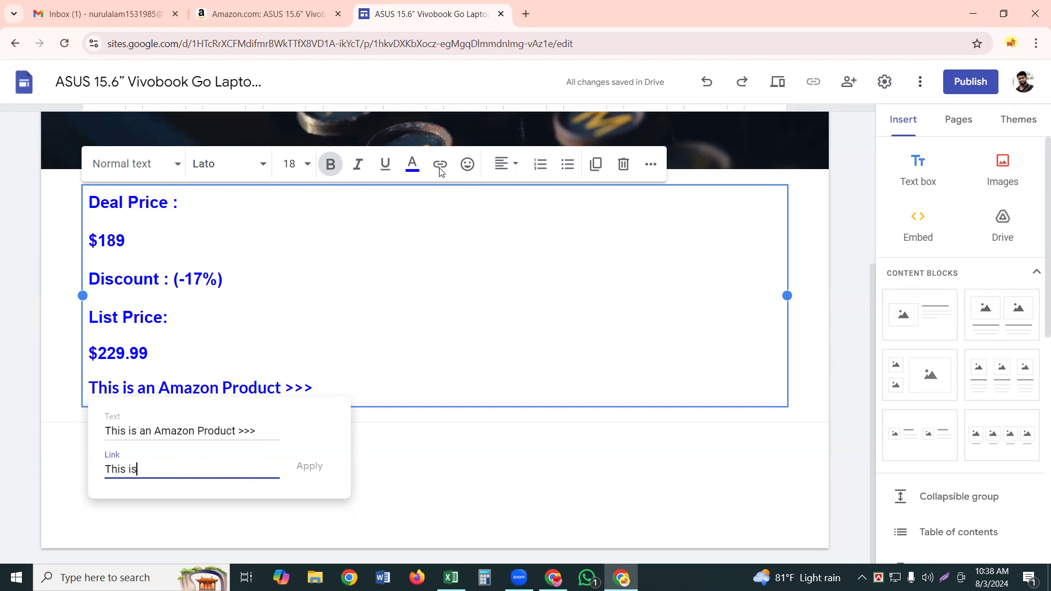
{"action": "key", "text": "BackSpace"}
{"action": "key", "text": "BackSpace"}
{"action": "key", "text": "BackSpace"}
{"action": "key", "text": "BackSpace"}
{"action": "key", "text": "BackSpace"}
{"action": "key", "text": "BackSpace"}
{"action": "key", "text": "BackSpace"}
Switch to the Amazon product page and copy the laptop's share link
{"action": "left_click", "coordinate": [282, 11]}
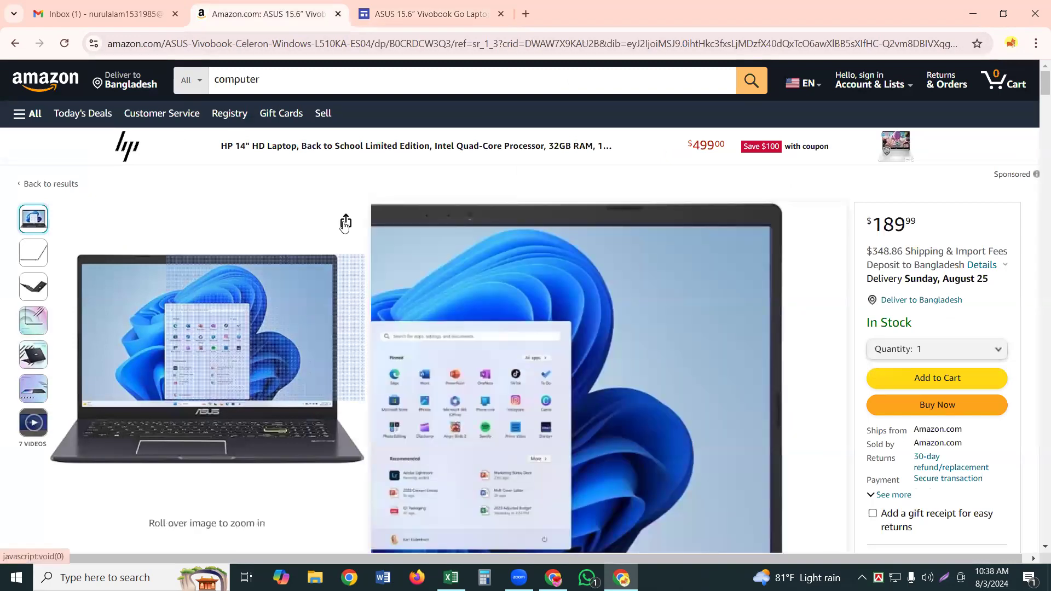
{"action": "left_click", "coordinate": [346, 221]}
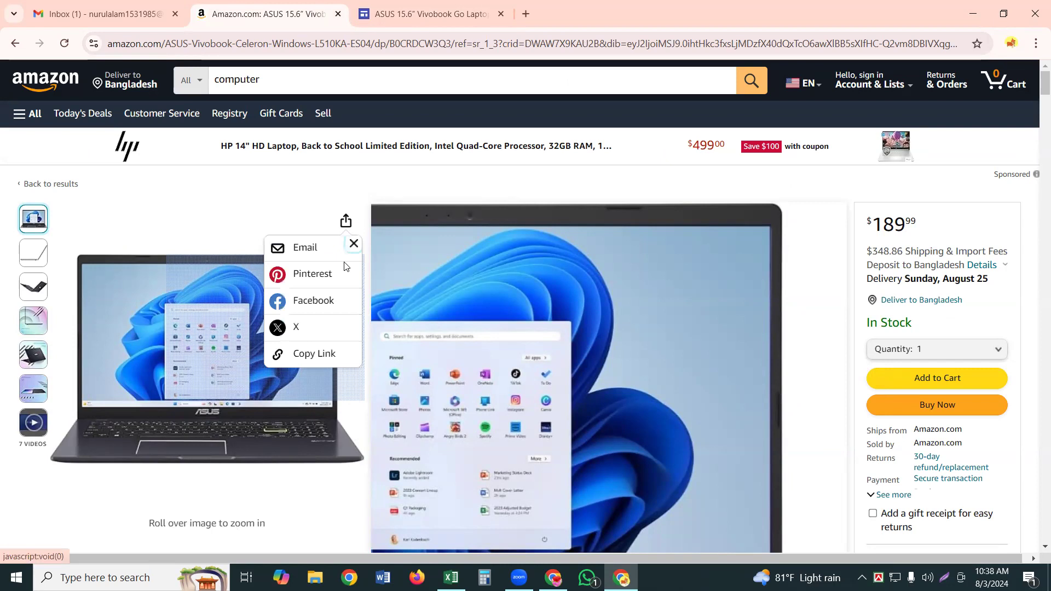
{"action": "left_click", "coordinate": [320, 356]}
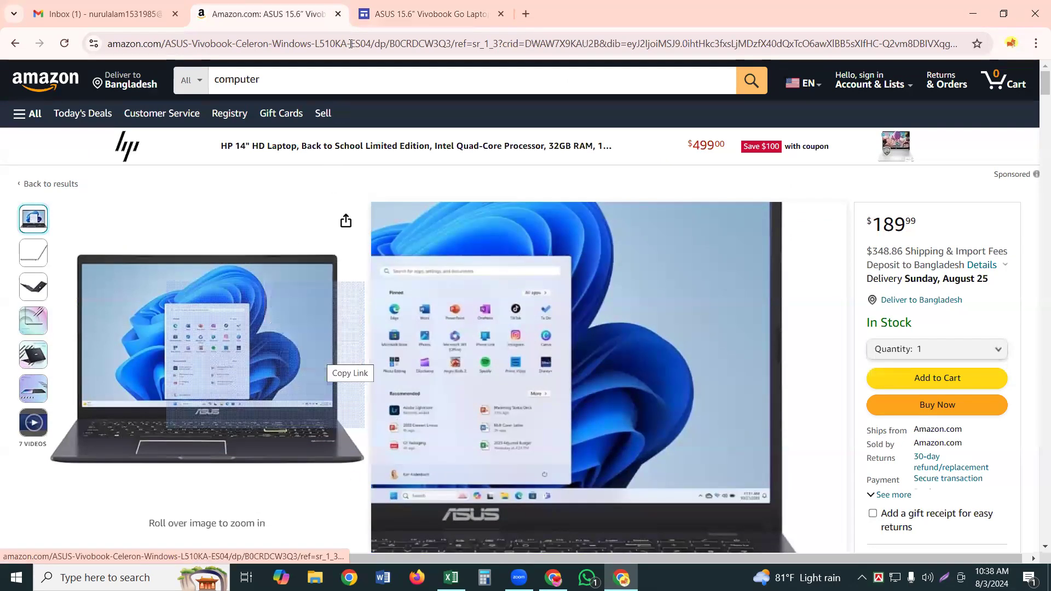
{"action": "left_click", "coordinate": [377, 15]}
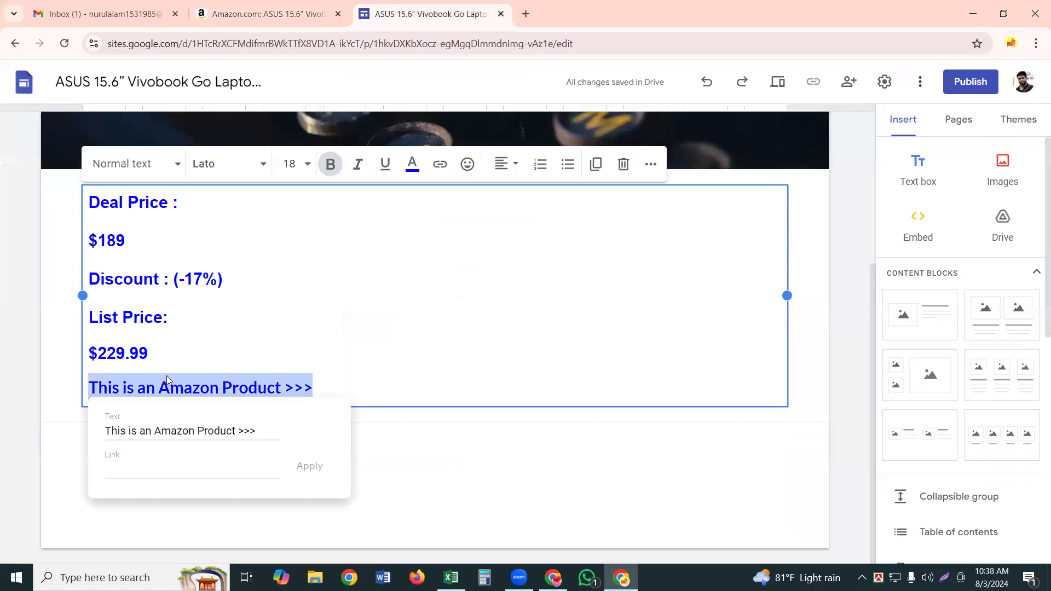
{"action": "left_click", "coordinate": [154, 467]}
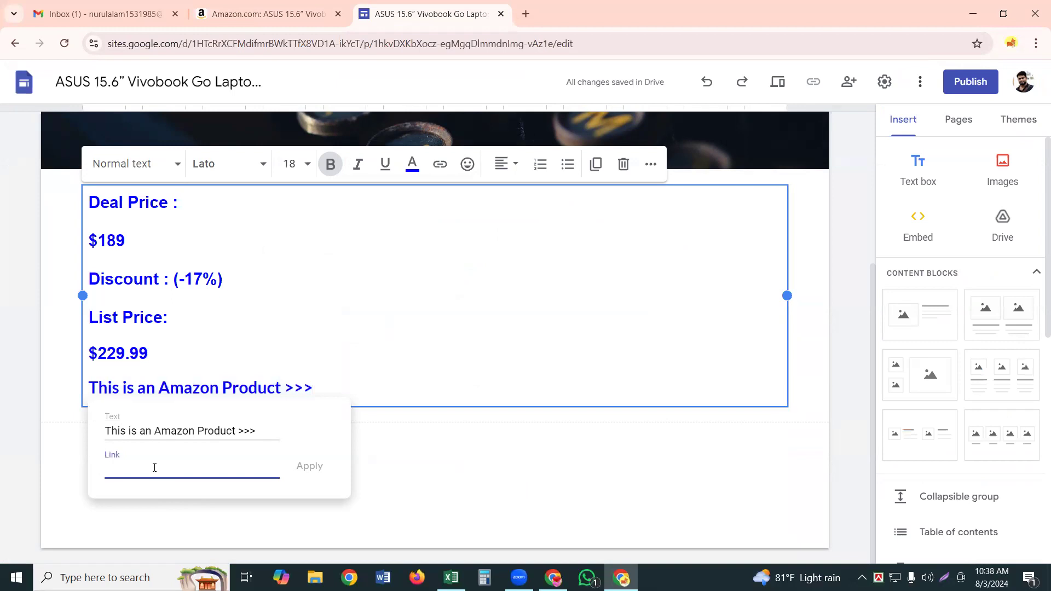
{"action": "type", "text": "https://a.co/d/8ARvhHr"}
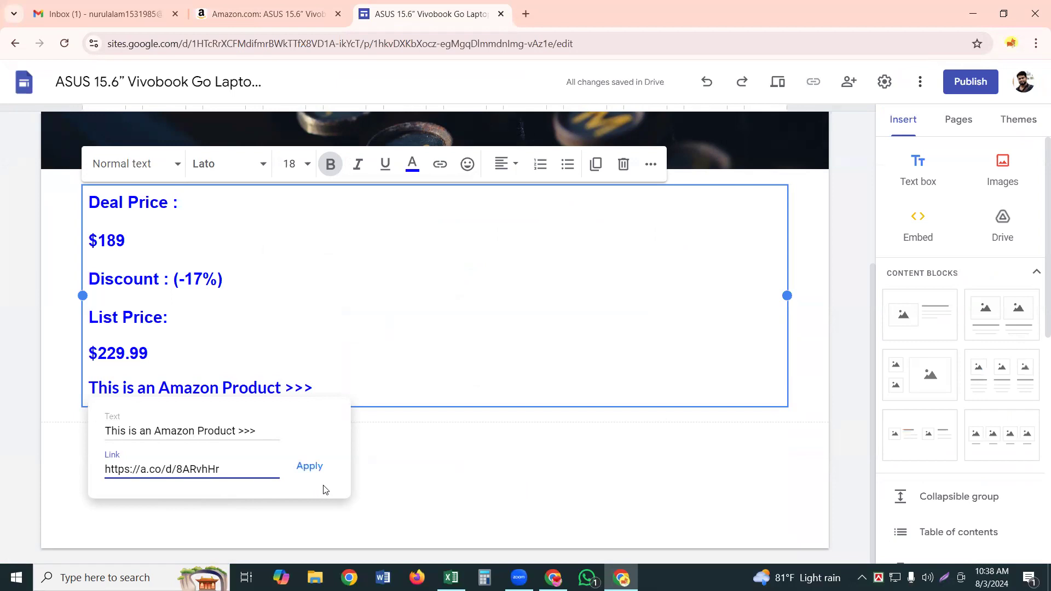
{"action": "left_click", "coordinate": [308, 466]}
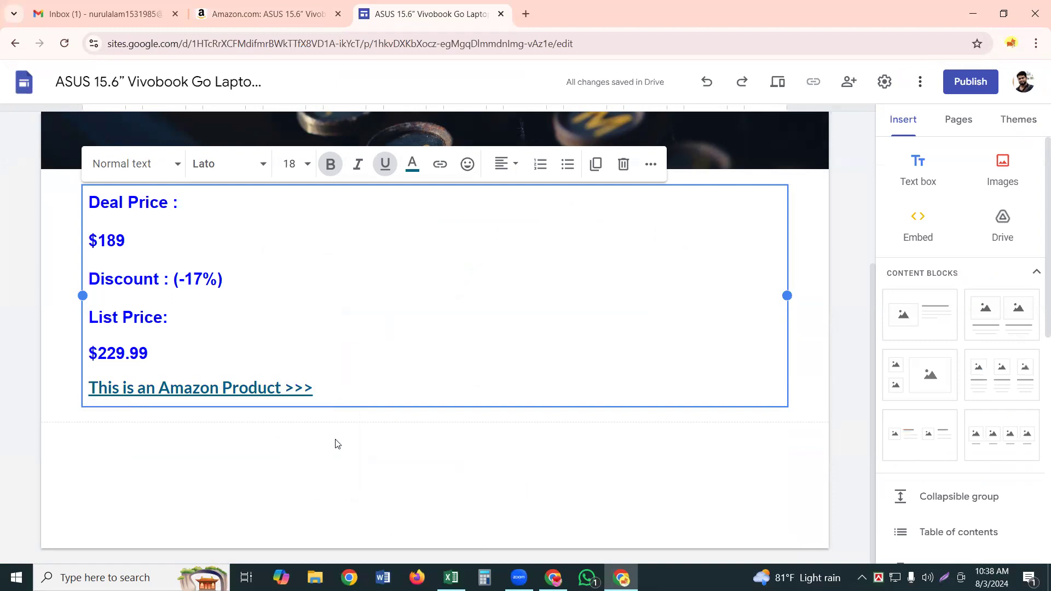
Set the text colour of the linked line "This is an Amazon Product >>>" to red
{"action": "key", "text": "Left"}
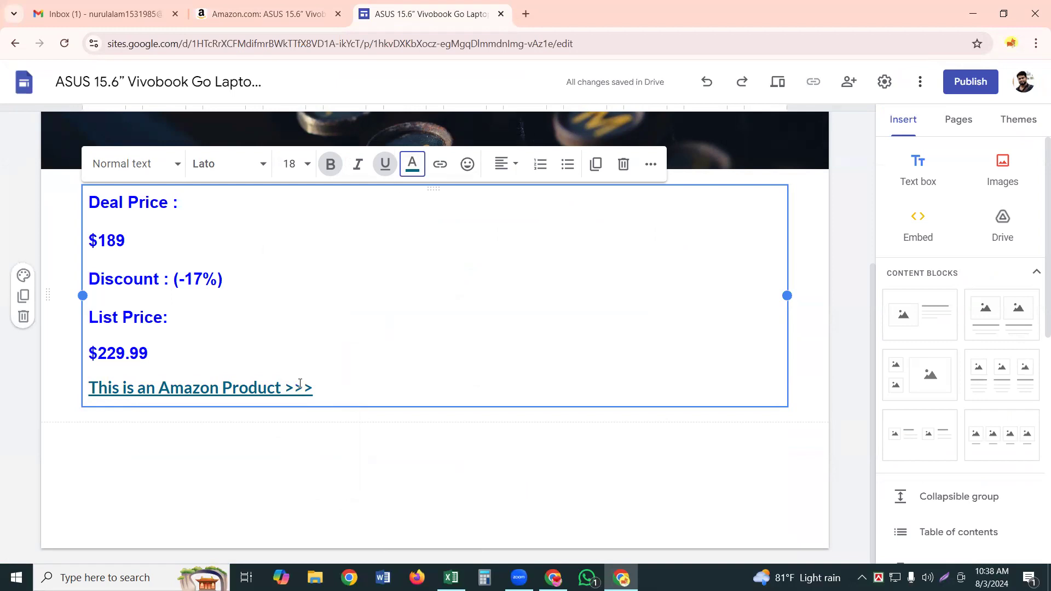
{"action": "key", "text": "Right"}
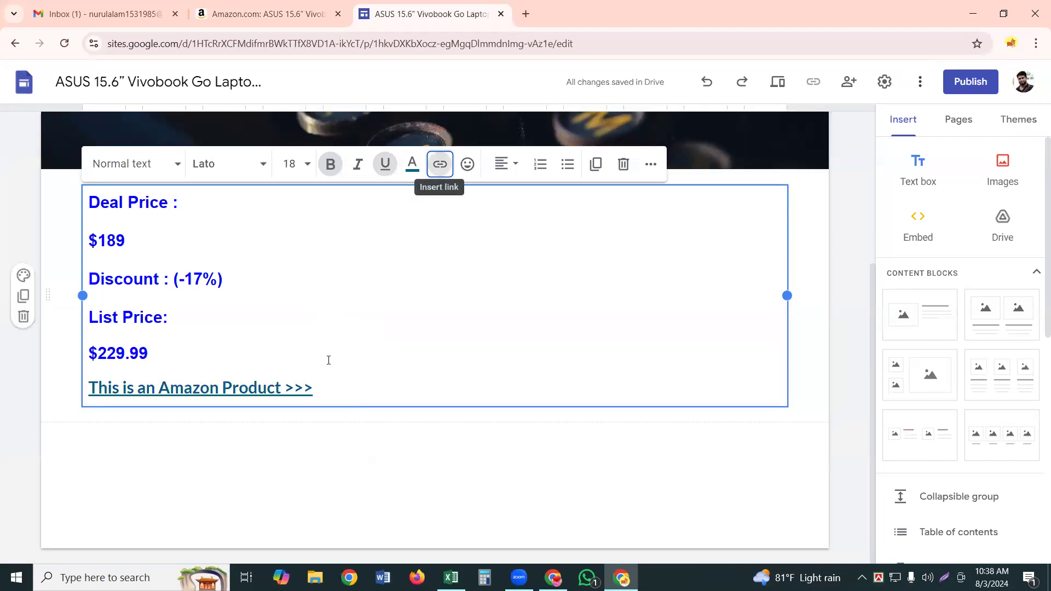
{"action": "left_click", "coordinate": [298, 393]}
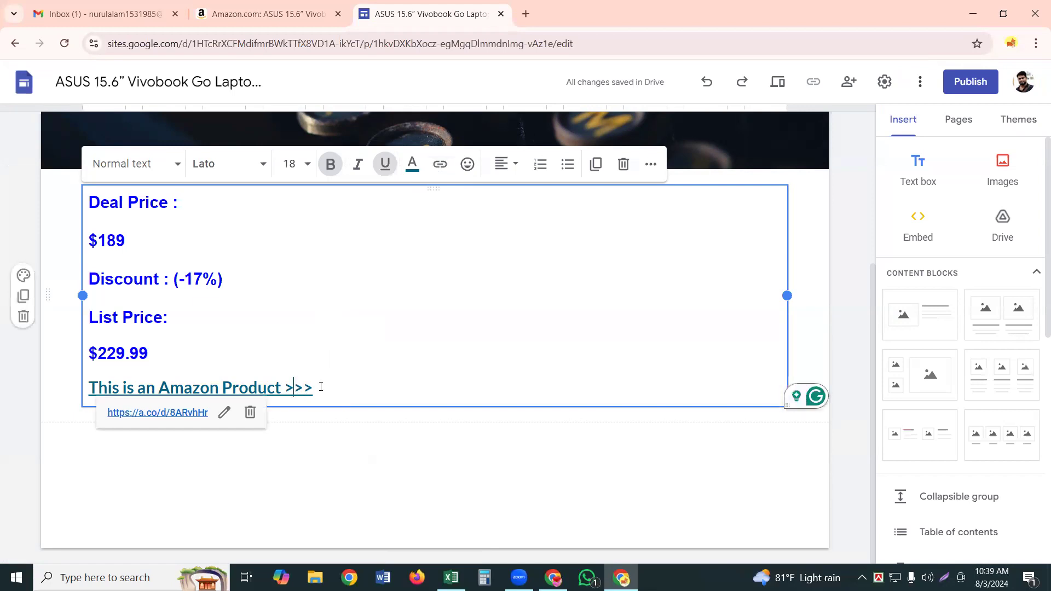
{"action": "key", "text": "Right"}
{"action": "key", "text": "Right"}
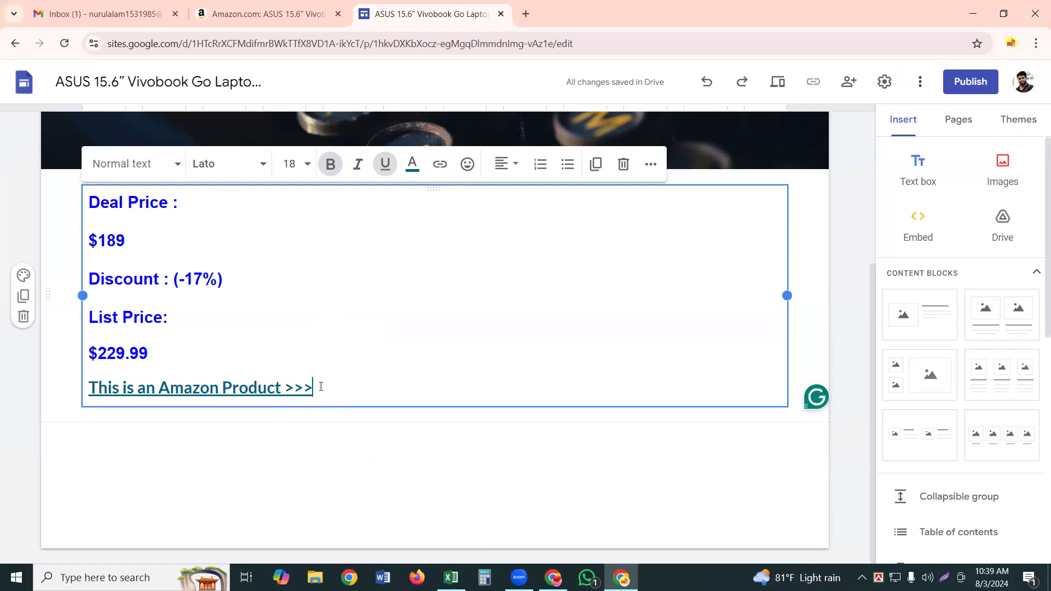
{"action": "key", "text": "ctrl+shift+Left"}
{"action": "key", "text": "ctrl+shift+Left"}
{"action": "key", "text": "ctrl+shift+Left"}
{"action": "key", "text": "ctrl+shift+Left"}
{"action": "key", "text": "ctrl+shift+Left"}
{"action": "key", "text": "ctrl+shift+Left"}
{"action": "key", "text": "ctrl+shift+Left"}
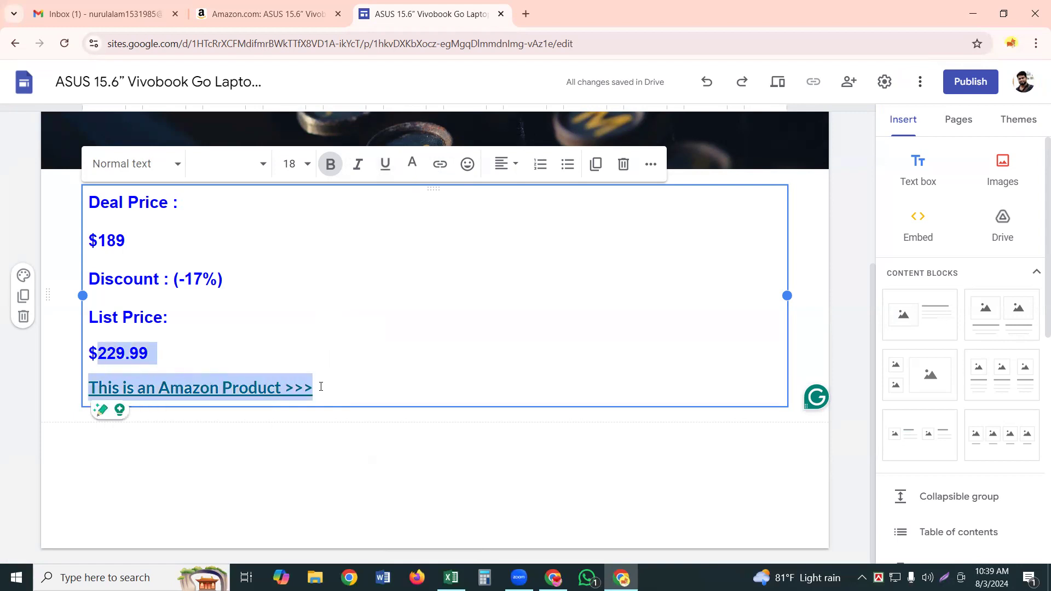
{"action": "key", "text": "shift+Right"}
{"action": "key", "text": "shift+Right"}
{"action": "key", "text": "shift+Right"}
{"action": "key", "text": "shift+Right"}
{"action": "key", "text": "shift+Right"}
{"action": "key", "text": "shift+Right"}
{"action": "key", "text": "shift+Right"}
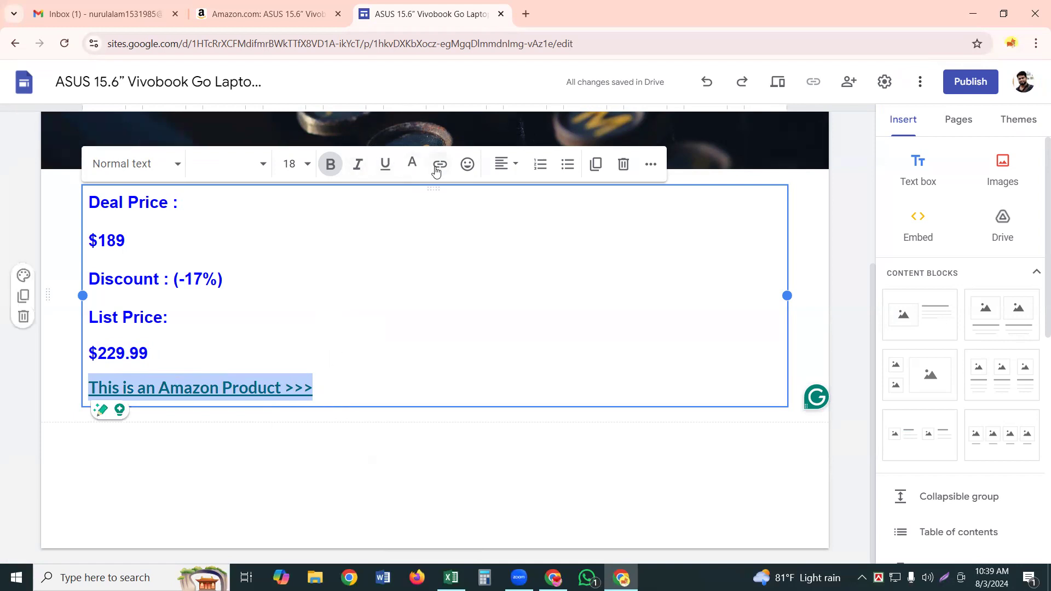
{"action": "left_click", "coordinate": [411, 162]}
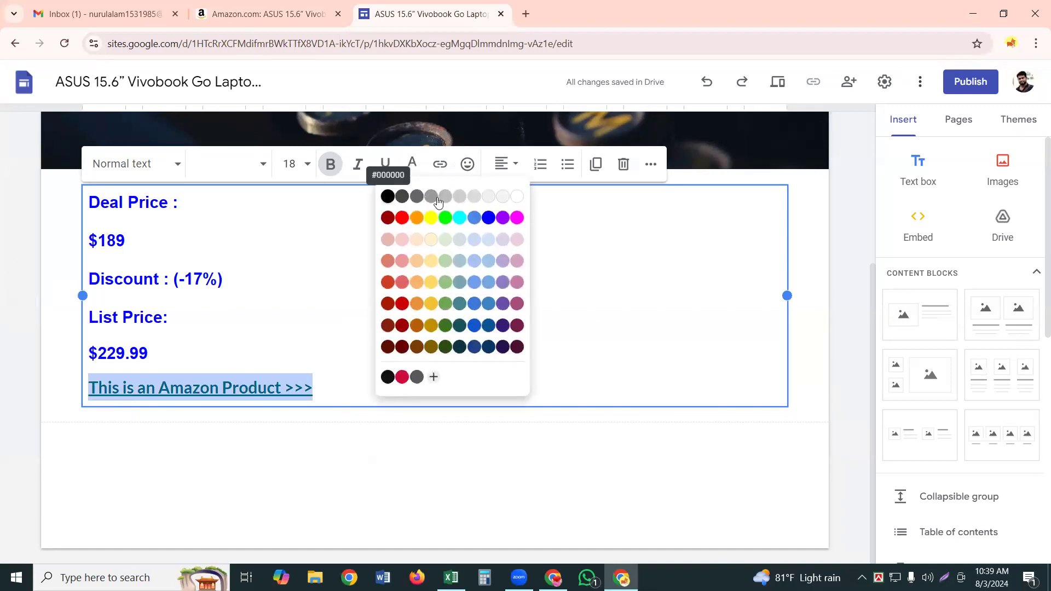
{"action": "left_click", "coordinate": [402, 219]}
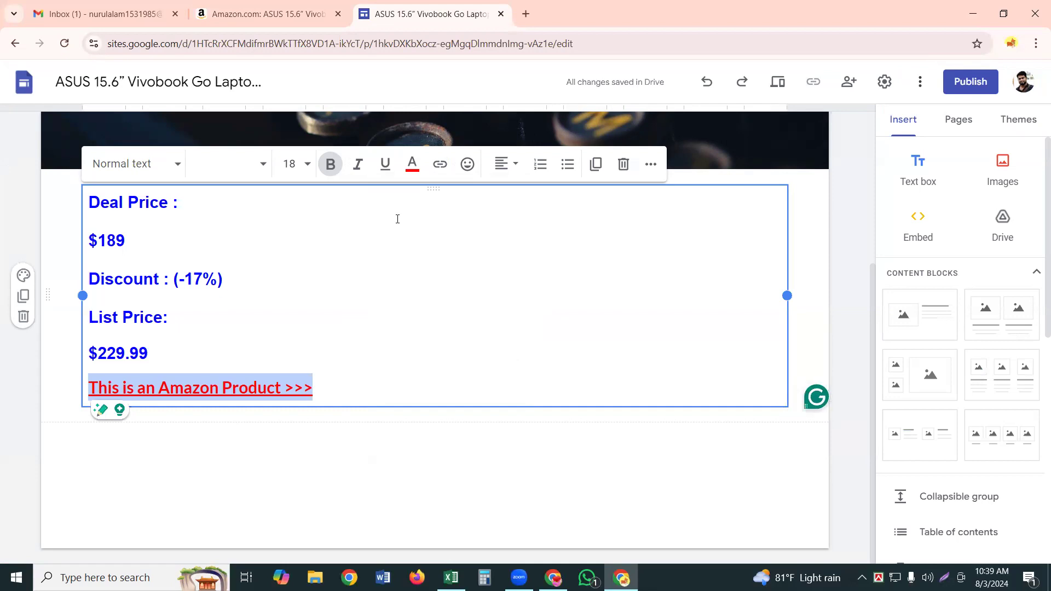
Check the web address attached to the red line "This is an Amazon Product >>>" and leave the text box
{"action": "left_click", "coordinate": [385, 262]}
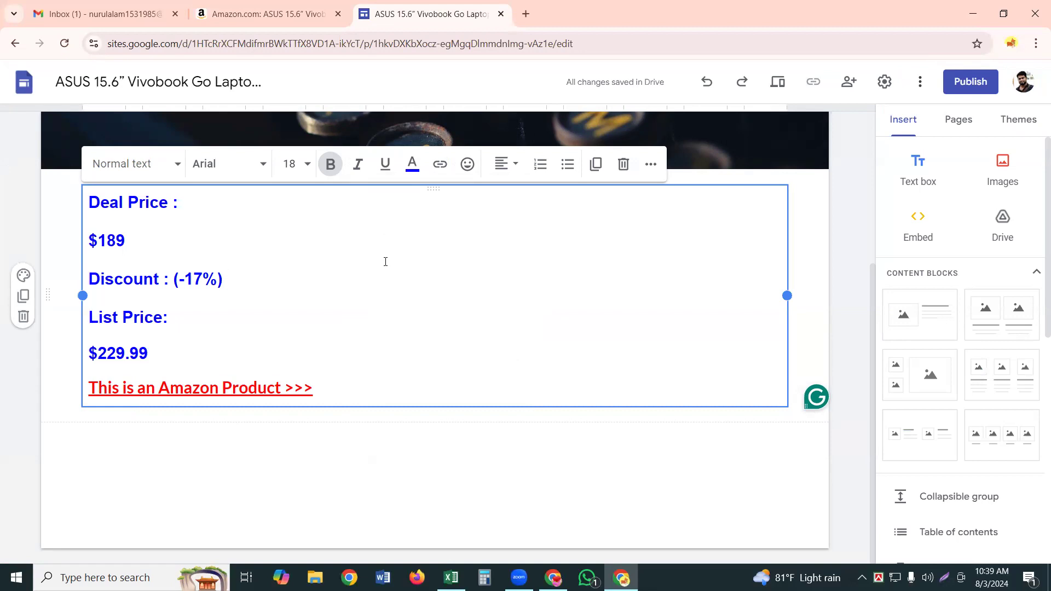
{"action": "left_click", "coordinate": [188, 390]}
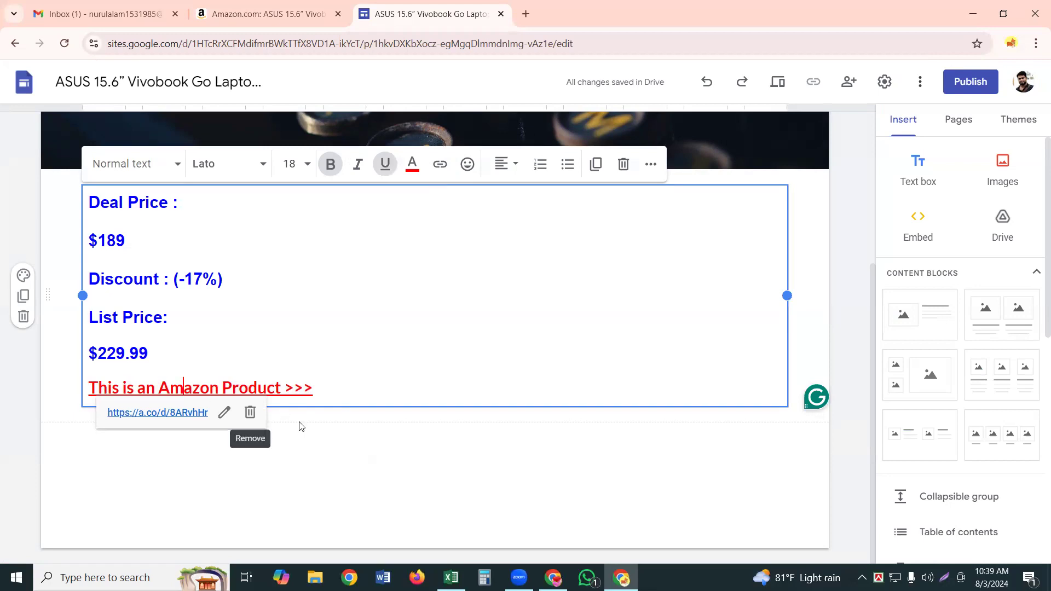
{"action": "left_click", "coordinate": [349, 470]}
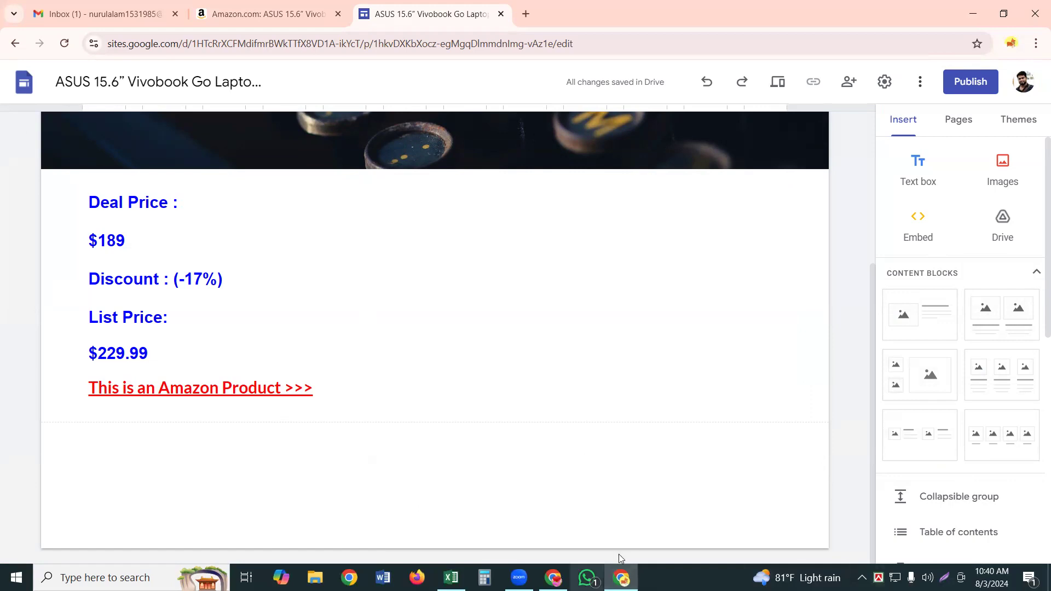
Insert a content block with two small stacked image placeholders beside one large placeholder below the price text
{"action": "right_click", "coordinate": [922, 367]}
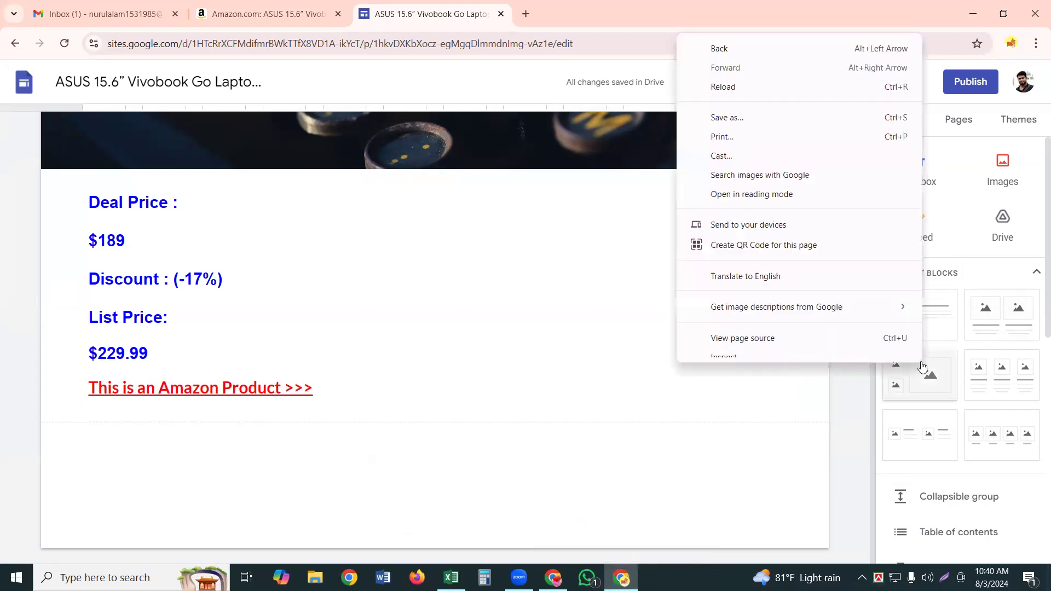
{"action": "left_click", "coordinate": [736, 455]}
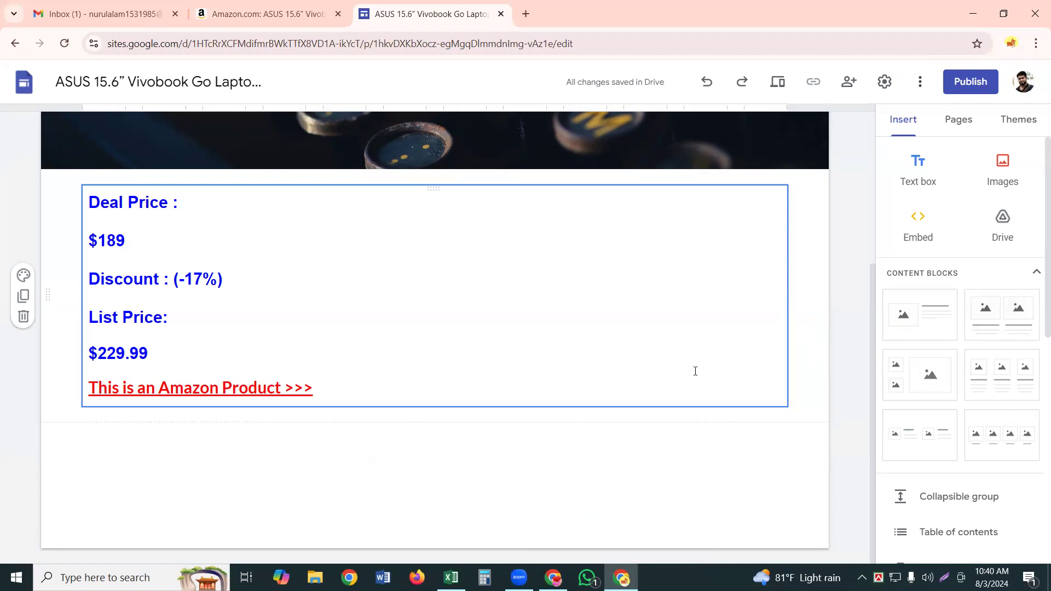
{"action": "left_click", "coordinate": [904, 383]}
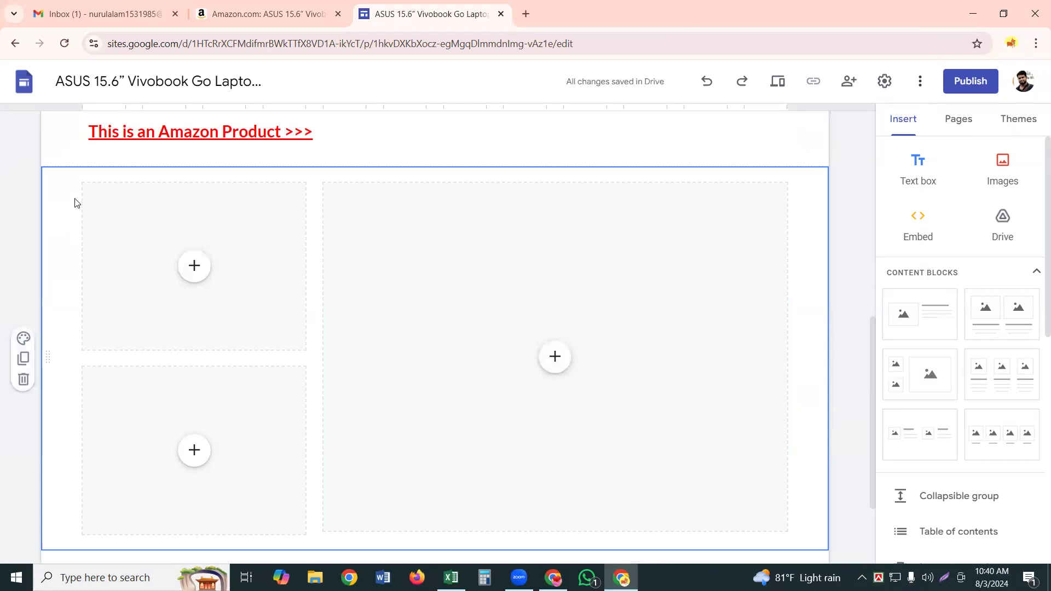
Switch to the Amazon product page and save the enlarged front-view laptop image to the Desktop as 61KZBt8QeGL._AC_SL1200_ in JPEG format
{"action": "left_click", "coordinate": [304, 10]}
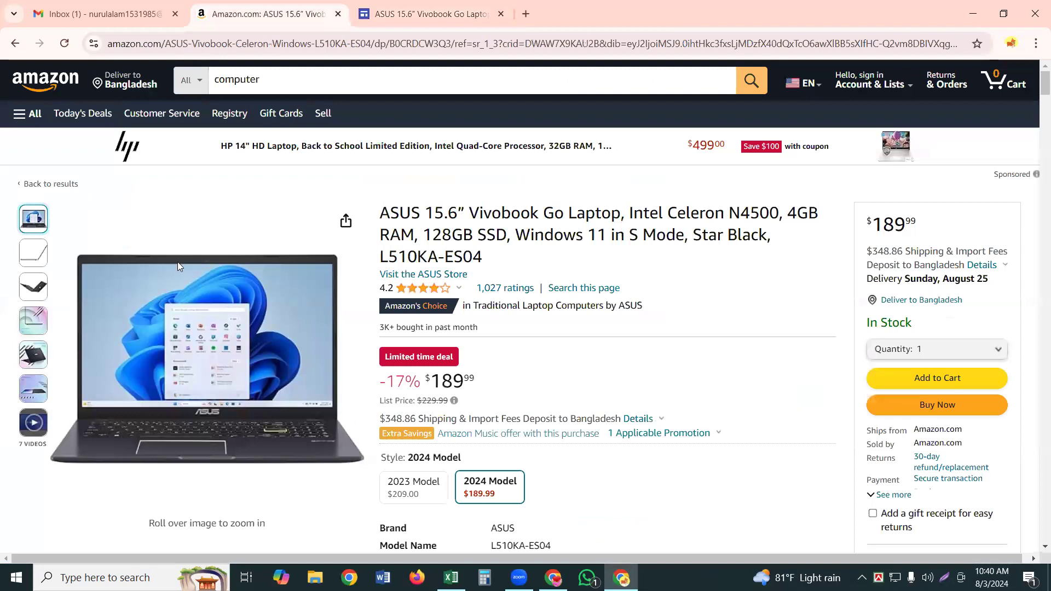
{"action": "mouse_move", "coordinate": [168, 293]}
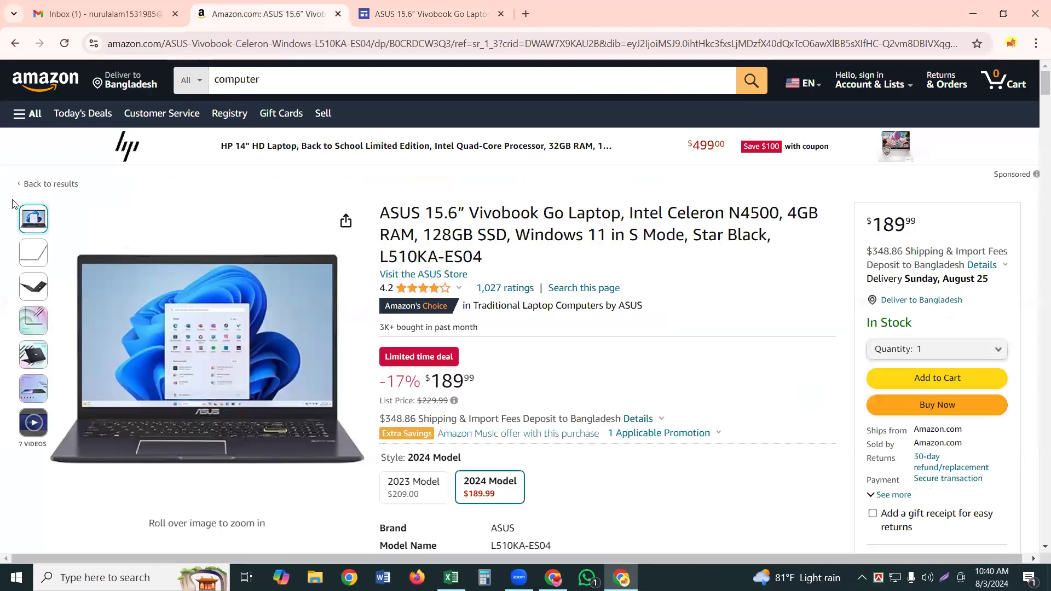
{"action": "mouse_move", "coordinate": [119, 312]}
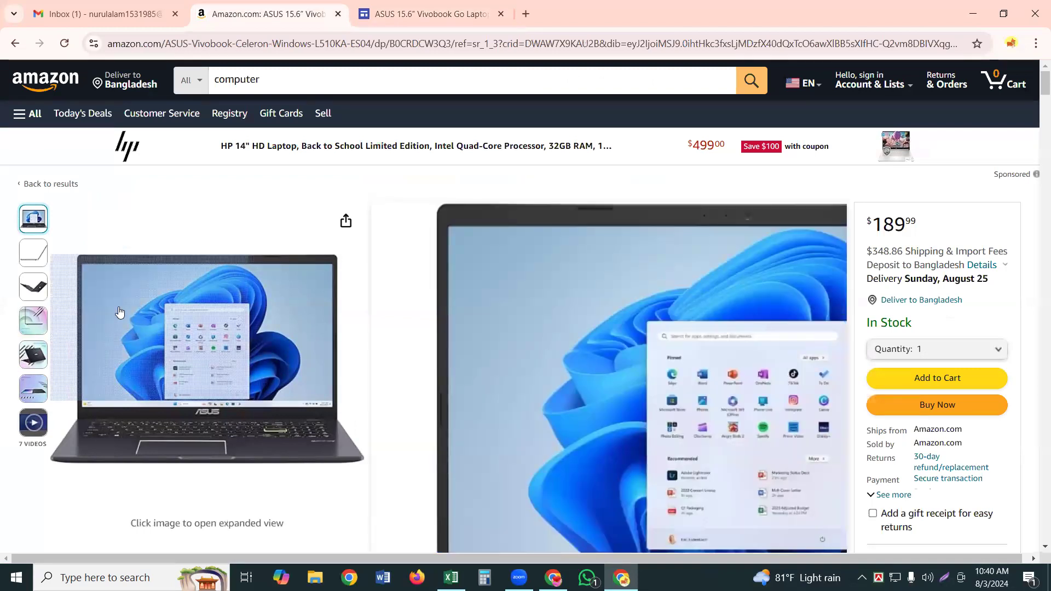
{"action": "left_click", "coordinate": [119, 310]}
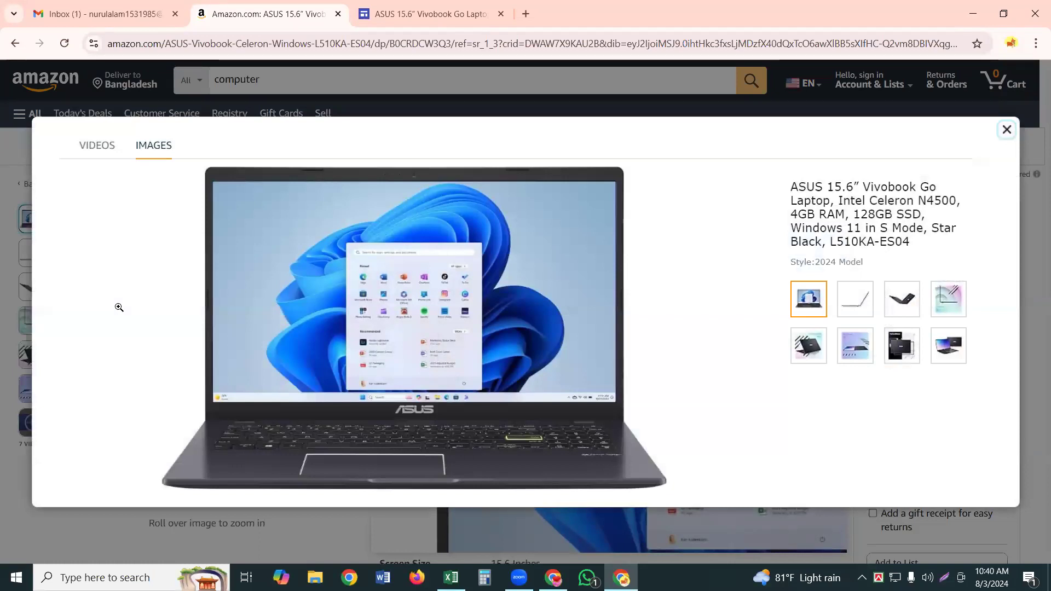
{"action": "right_click", "coordinate": [282, 332]}
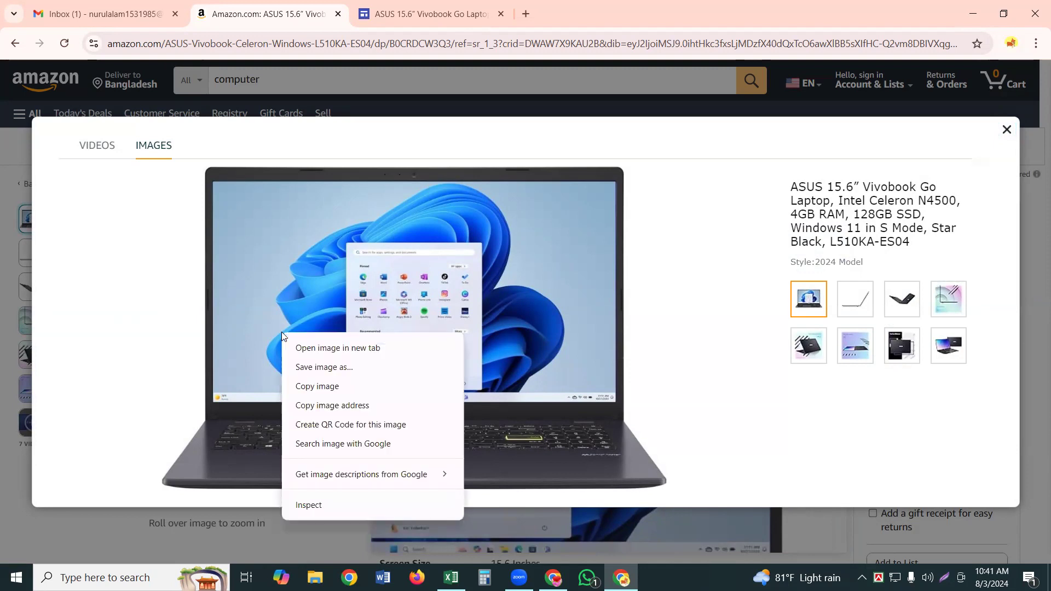
{"action": "left_click", "coordinate": [291, 367]}
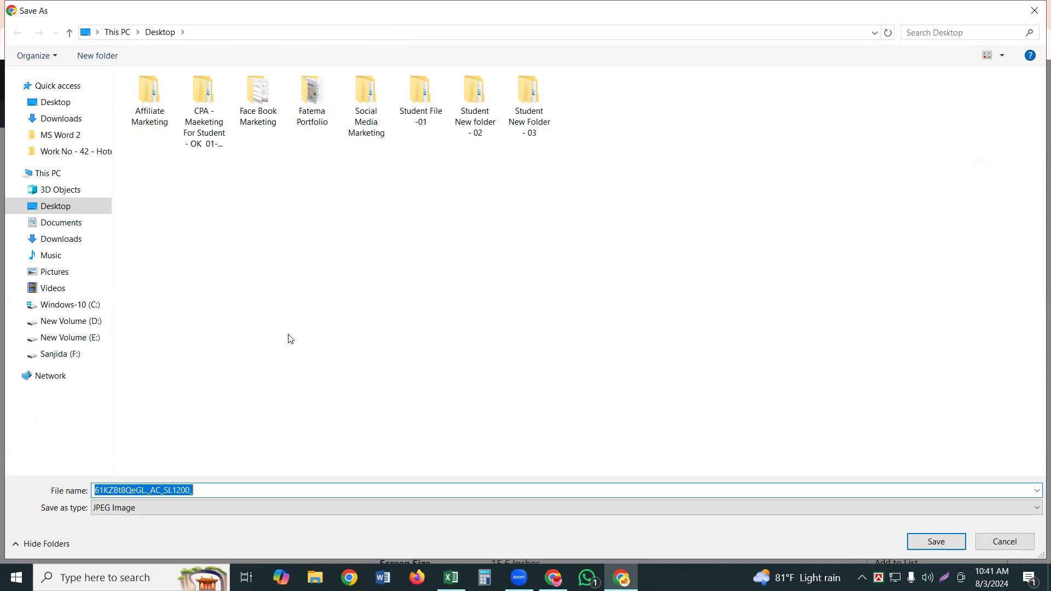
{"action": "left_click", "coordinate": [89, 200]}
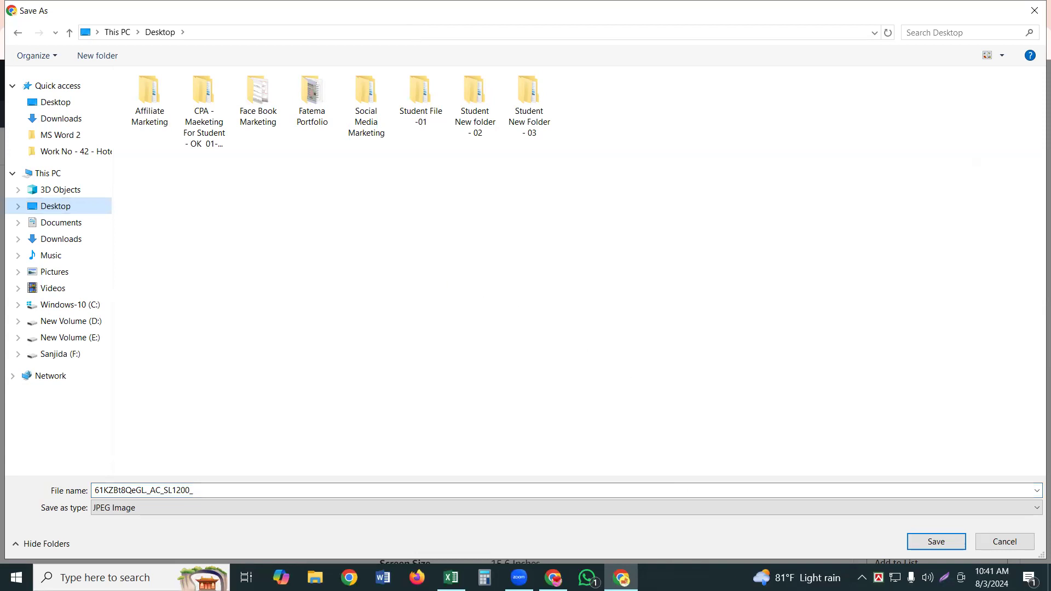
{"action": "left_click", "coordinate": [908, 541]}
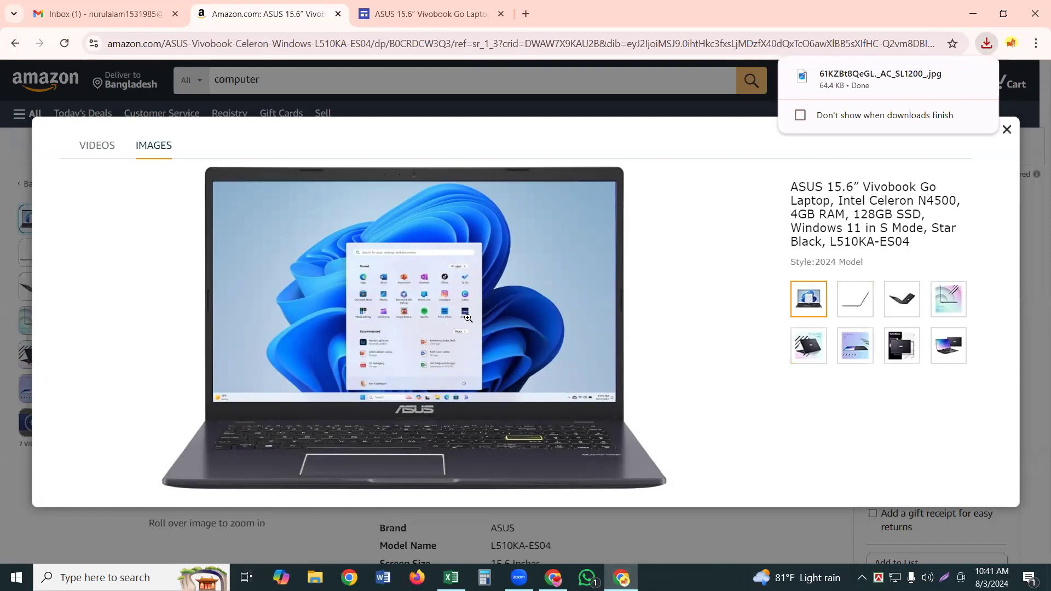
Save the "Get it done, anywhere" product image to the Desktop as JPEG file 71MxMmIW7AL._AC_SL1500_
{"action": "left_click", "coordinate": [803, 340]}
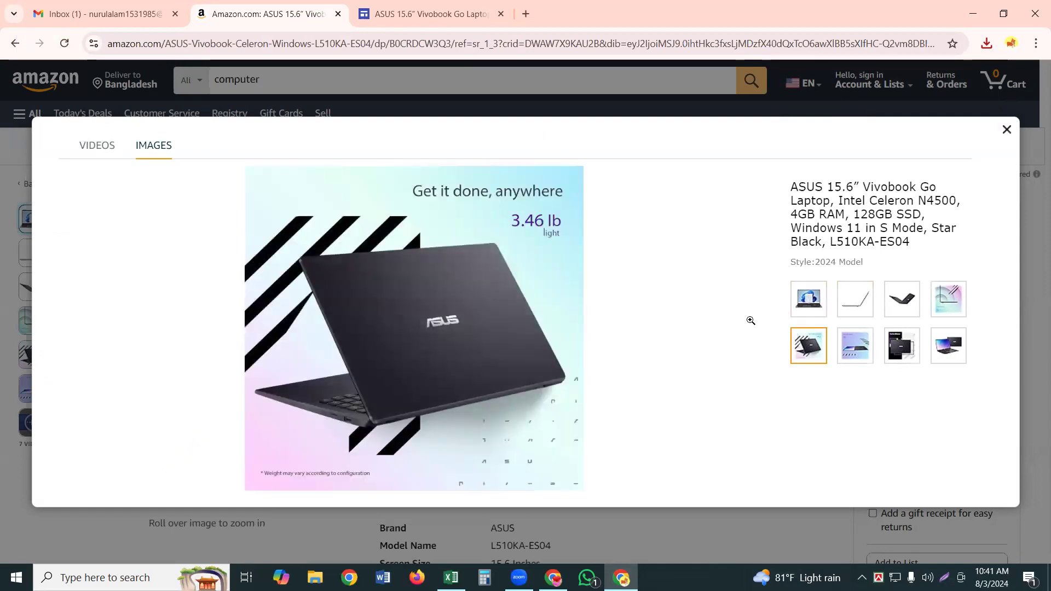
{"action": "right_click", "coordinate": [482, 327]}
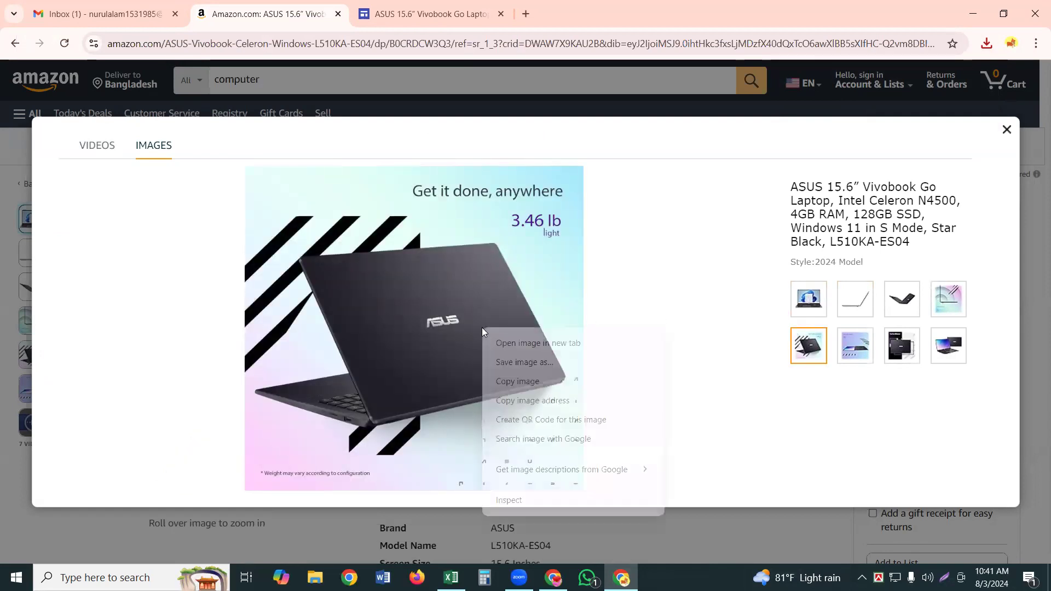
{"action": "left_click", "coordinate": [494, 364]}
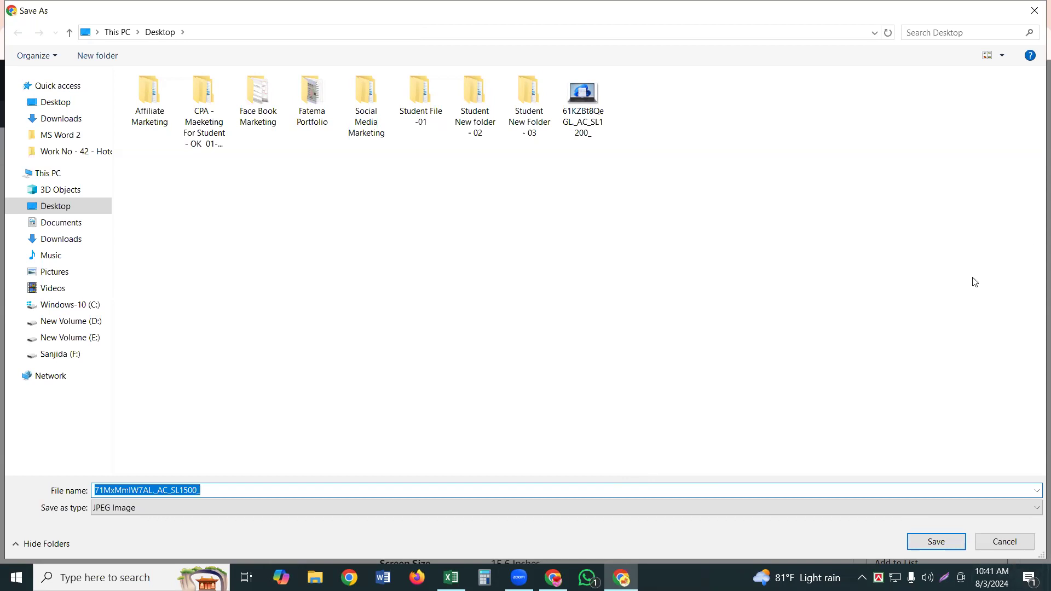
{"action": "left_click", "coordinate": [604, 121]}
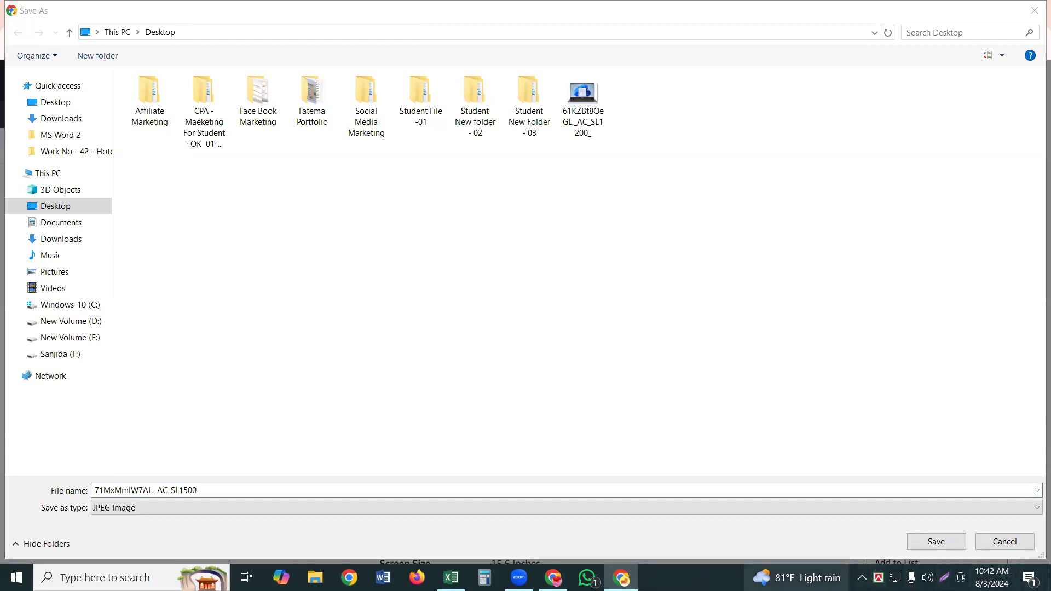
{"action": "left_click", "coordinate": [949, 541]}
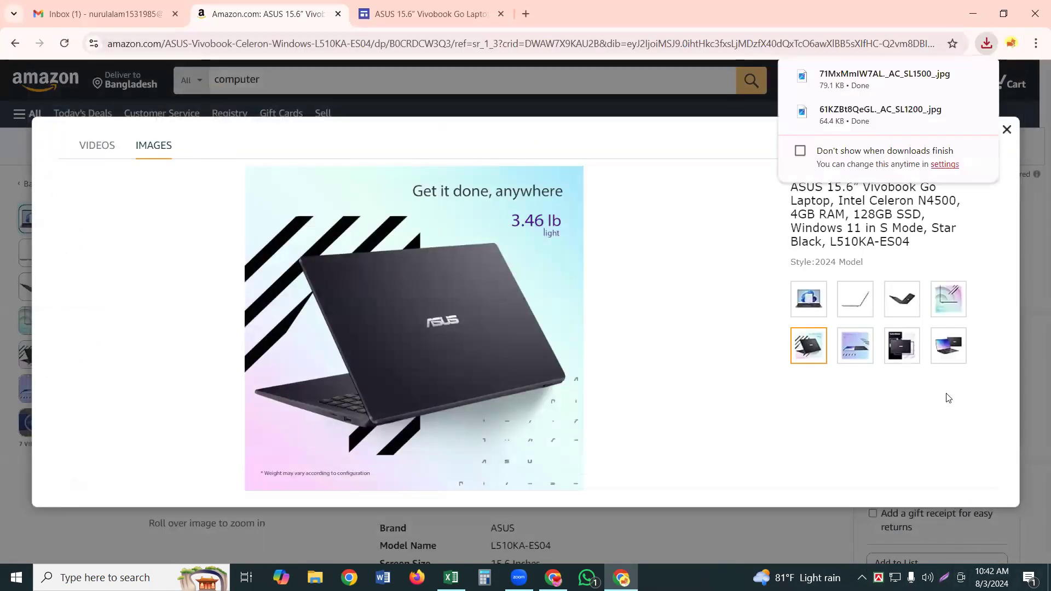
Save the product image showing the laptop's front and lid to the Desktop as 71+oIC8XMAL._AC_SL1500_, and close the image viewer
{"action": "left_click", "coordinate": [951, 349]}
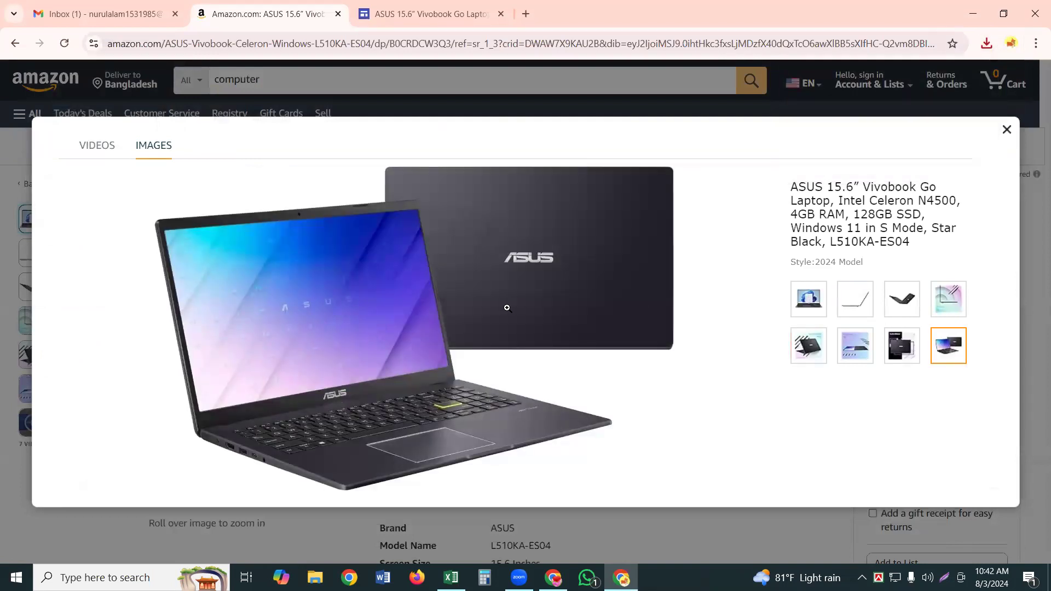
{"action": "right_click", "coordinate": [509, 312]}
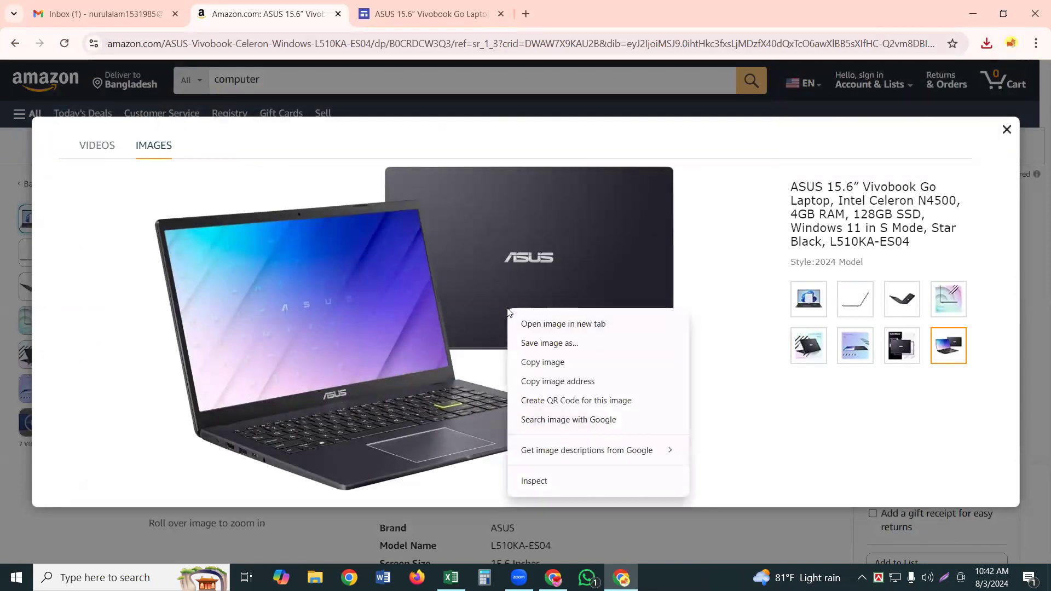
{"action": "left_click", "coordinate": [529, 342]}
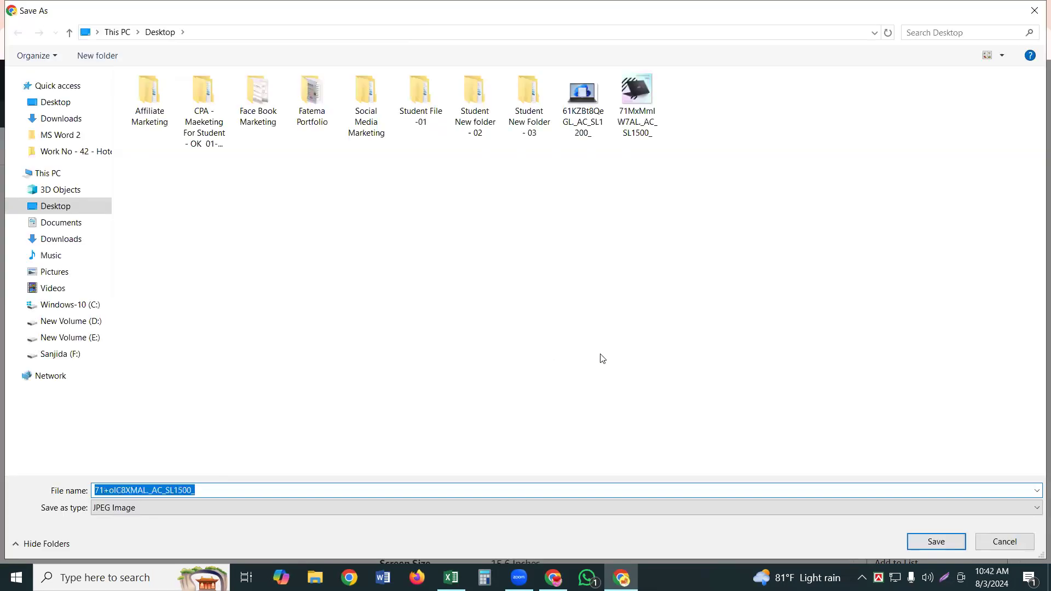
{"action": "left_click", "coordinate": [933, 541]}
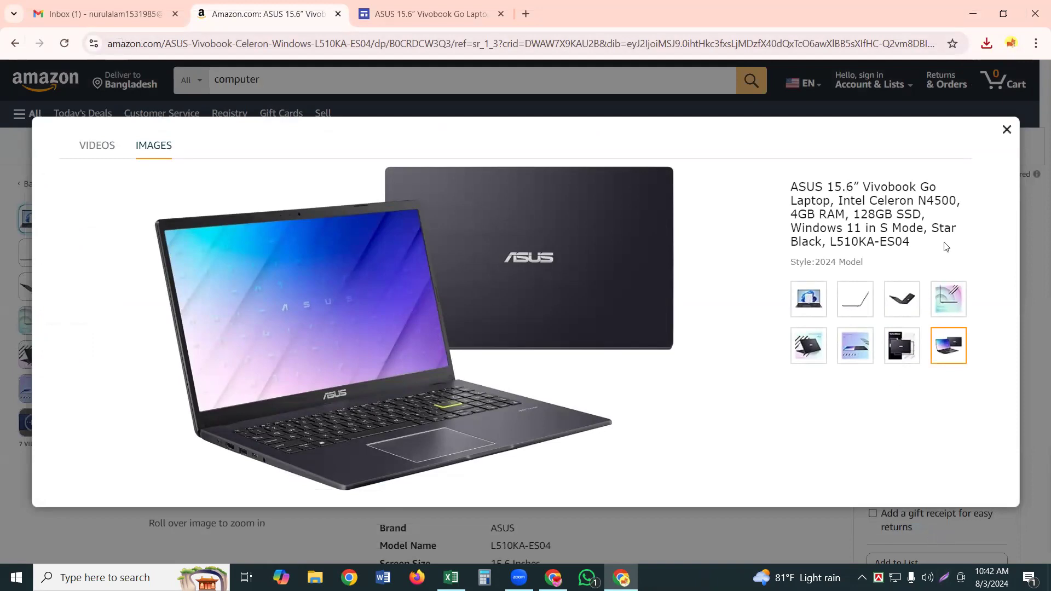
{"action": "left_click", "coordinate": [1009, 124]}
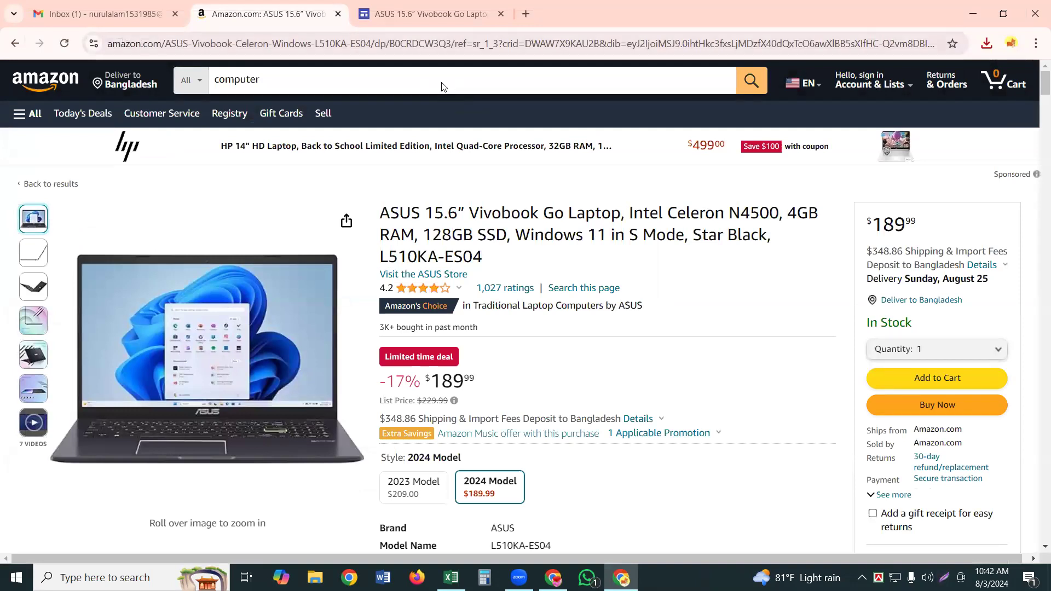
Back in the site editor, upload 61KZBt8QeGL._AC_SL1200_ from the Desktop into the block's large image placeholder
{"action": "left_click", "coordinate": [422, 8]}
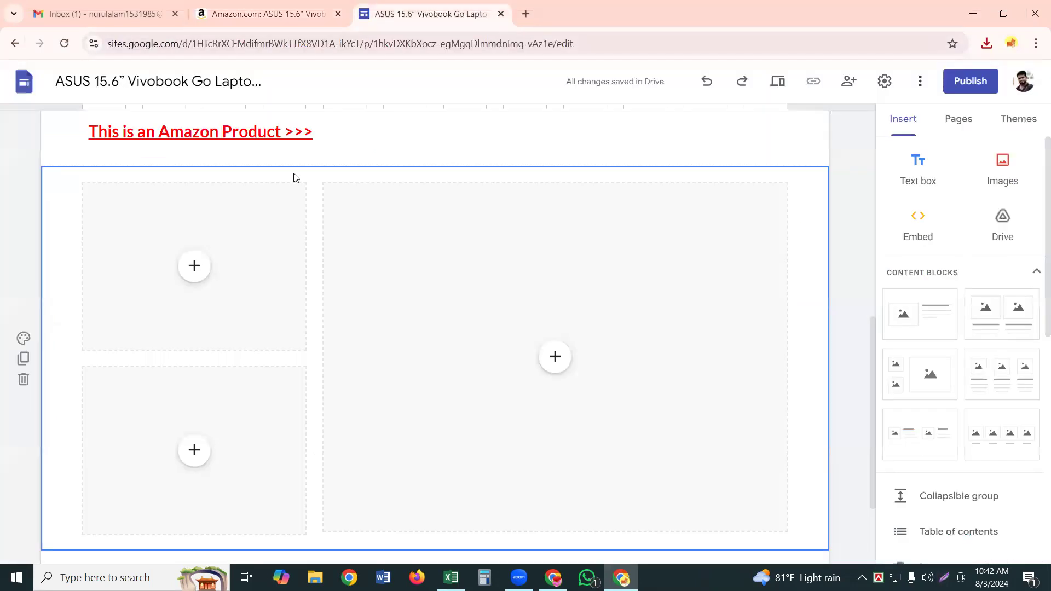
{"action": "left_click", "coordinate": [195, 270]}
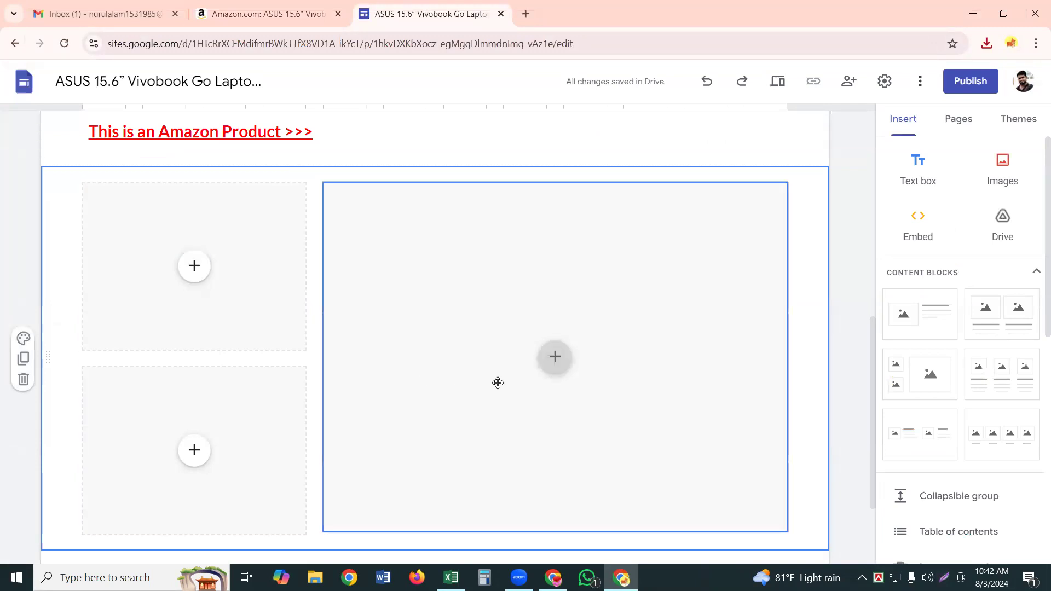
{"action": "left_click", "coordinate": [556, 360]}
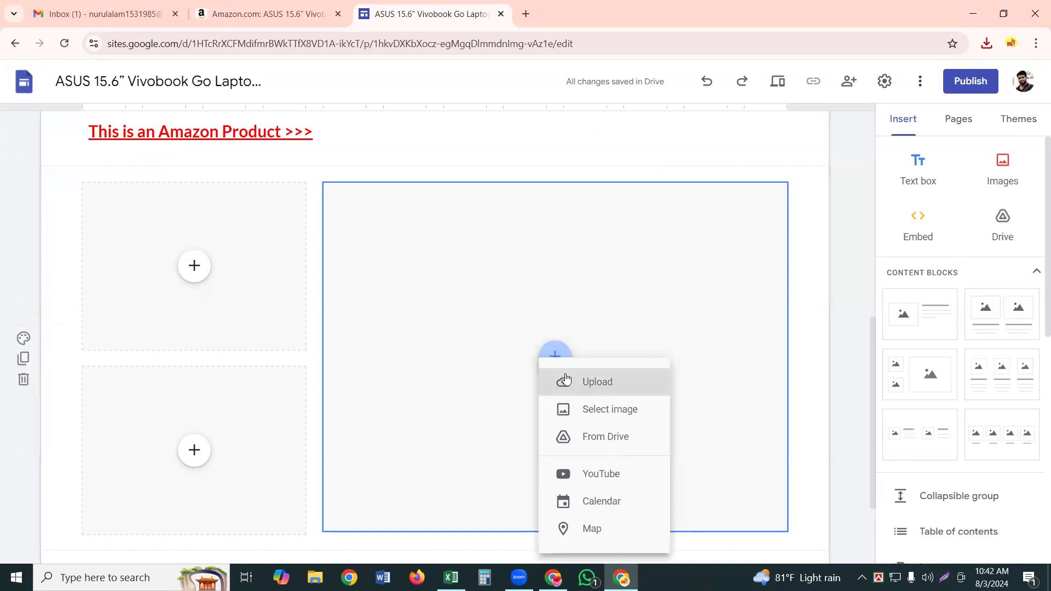
{"action": "left_click", "coordinate": [566, 381]}
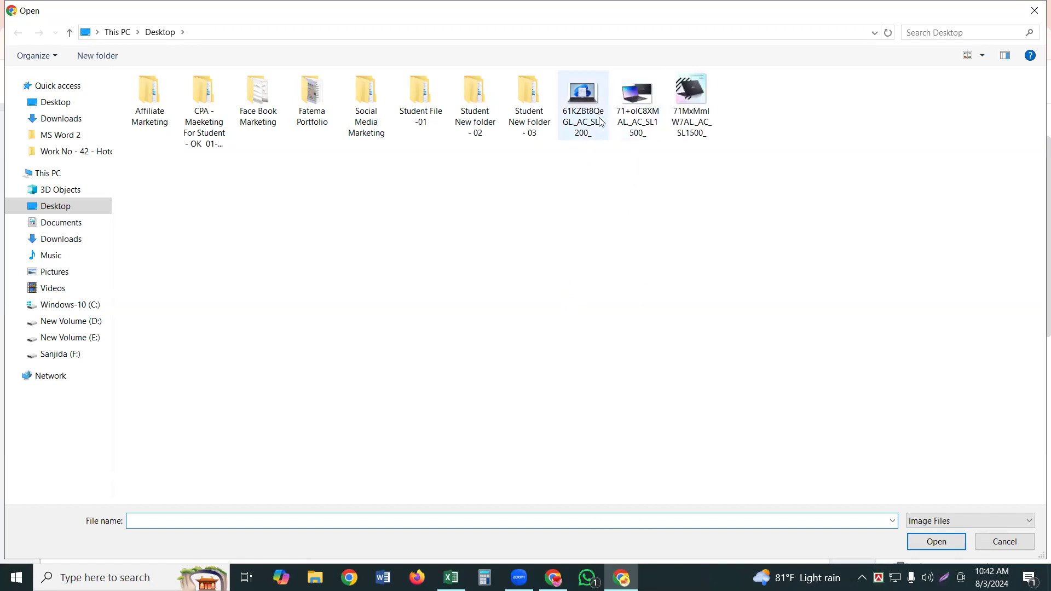
{"action": "double_click", "coordinate": [567, 115]}
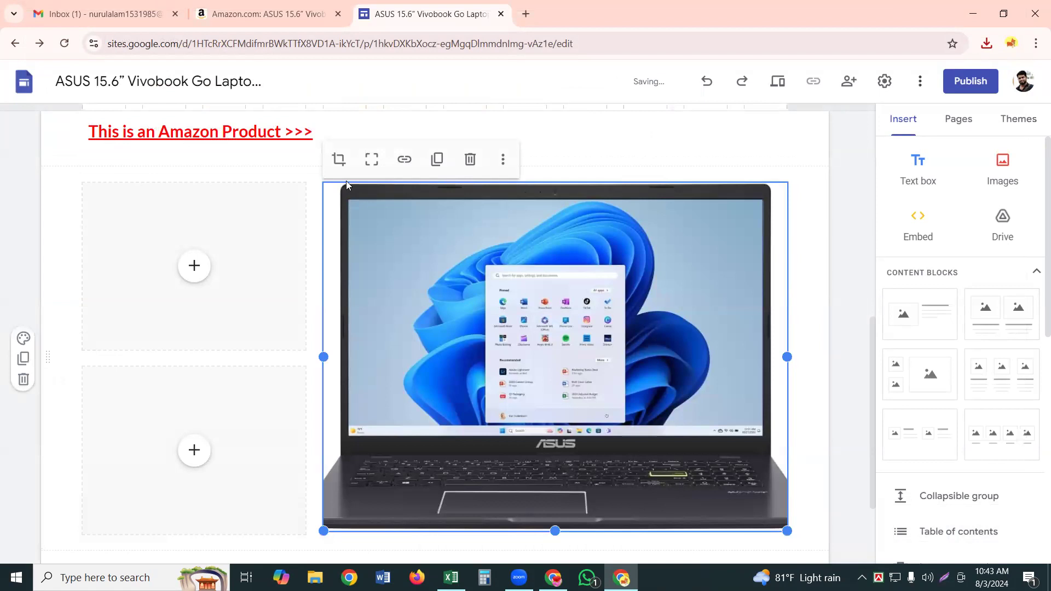
Upload 71+oIC8XMAL._AC_SL1500_ from the Desktop into the upper small image placeholder
{"action": "left_click", "coordinate": [194, 261]}
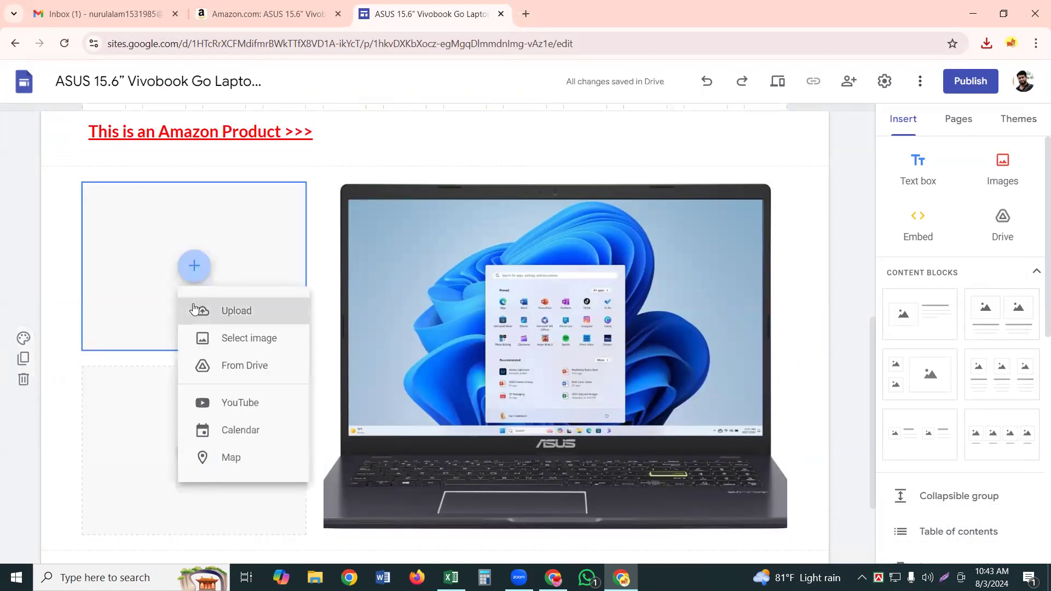
{"action": "left_click", "coordinate": [202, 294]}
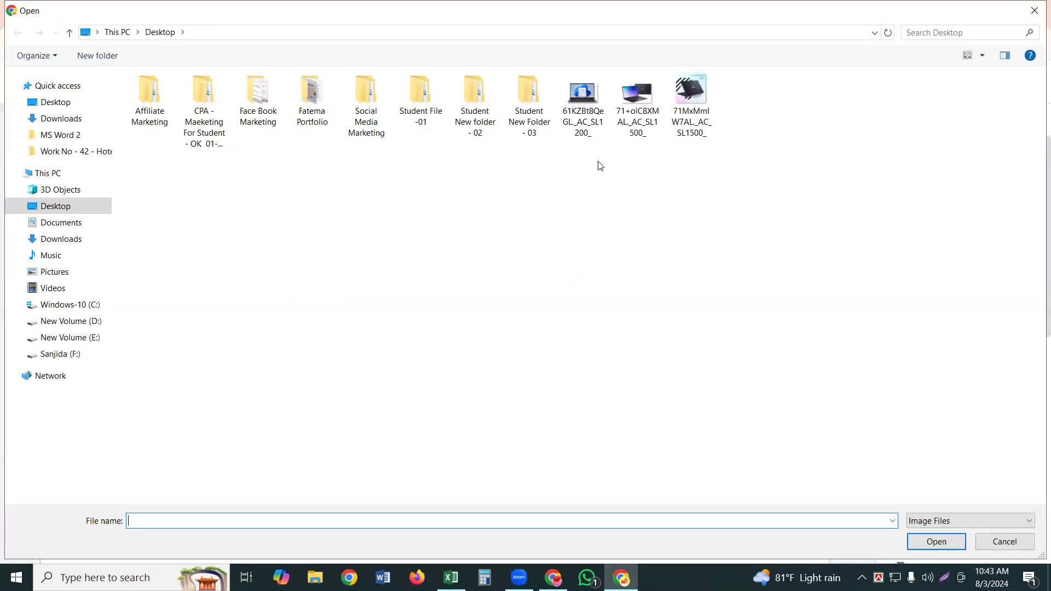
{"action": "left_click", "coordinate": [643, 116]}
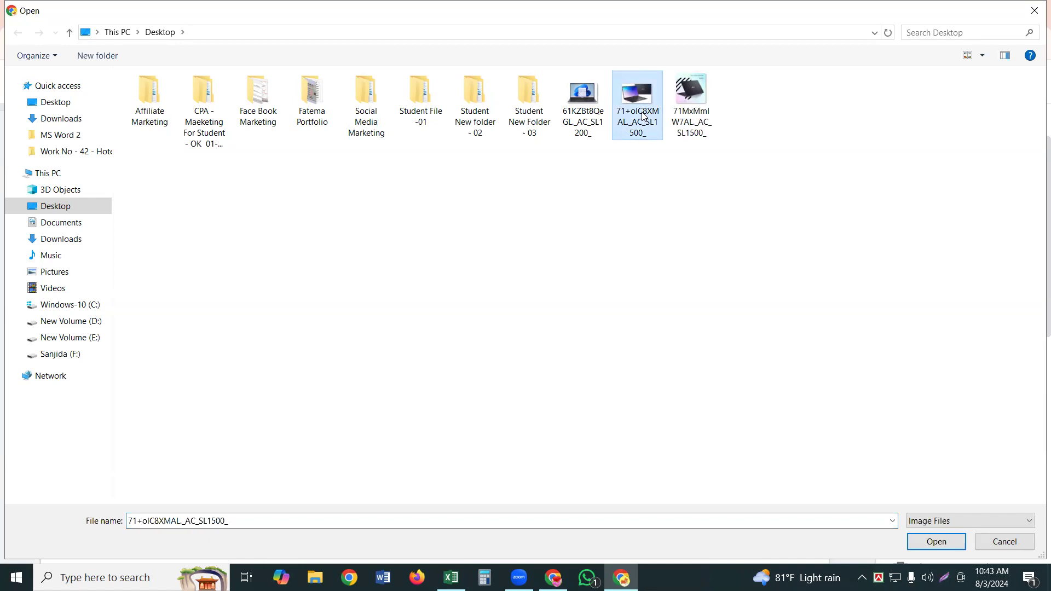
{"action": "left_click", "coordinate": [644, 116]}
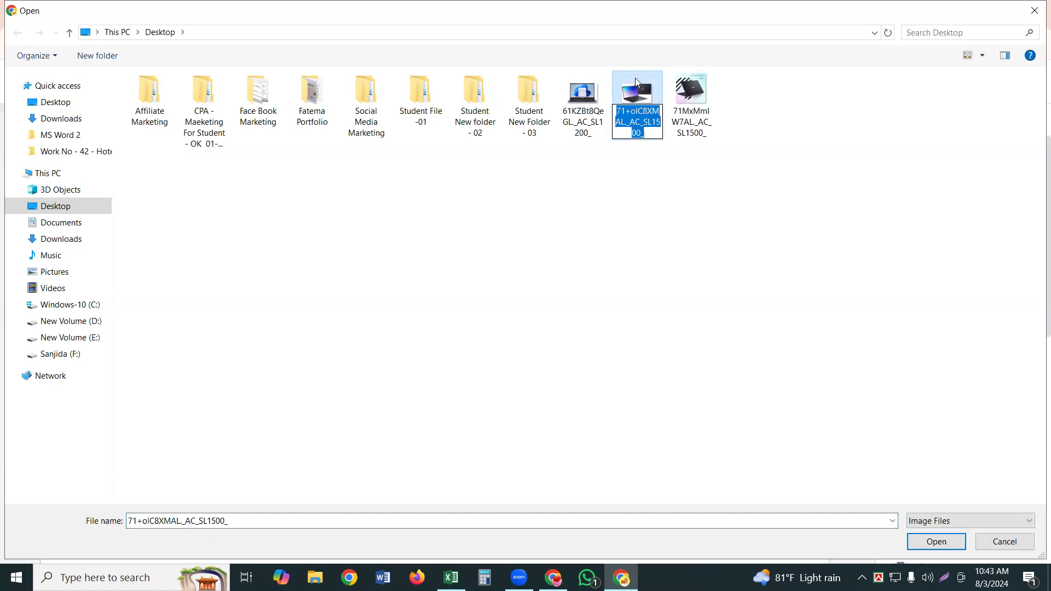
{"action": "left_click", "coordinate": [635, 86]}
{"action": "double_click", "coordinate": [635, 86]}
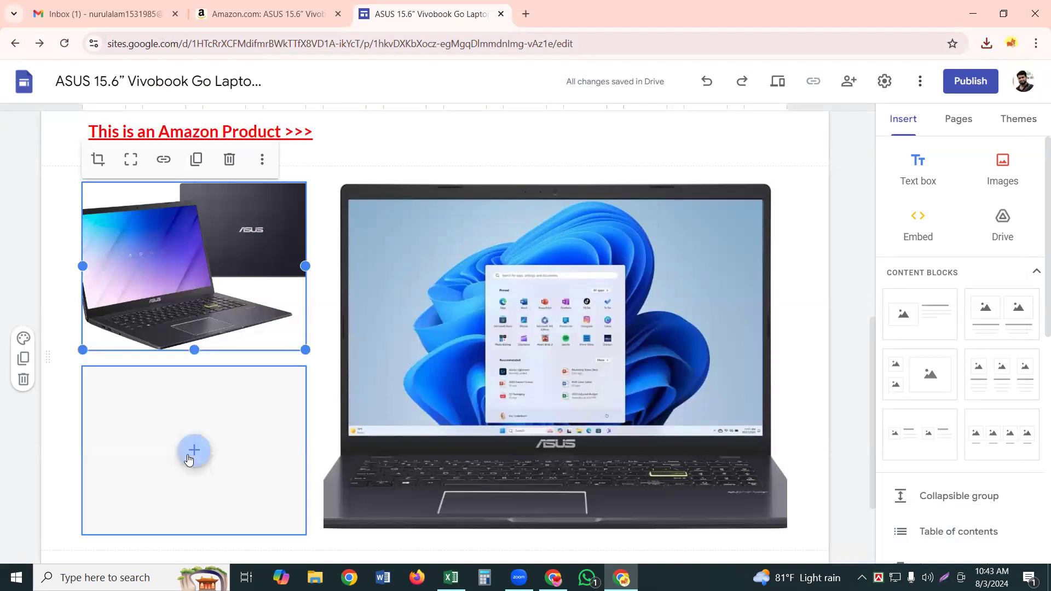
Upload 71MxMmIW7AL._AC_SL1500_ from the Desktop into the lower small image placeholder
{"action": "left_click", "coordinate": [193, 452]}
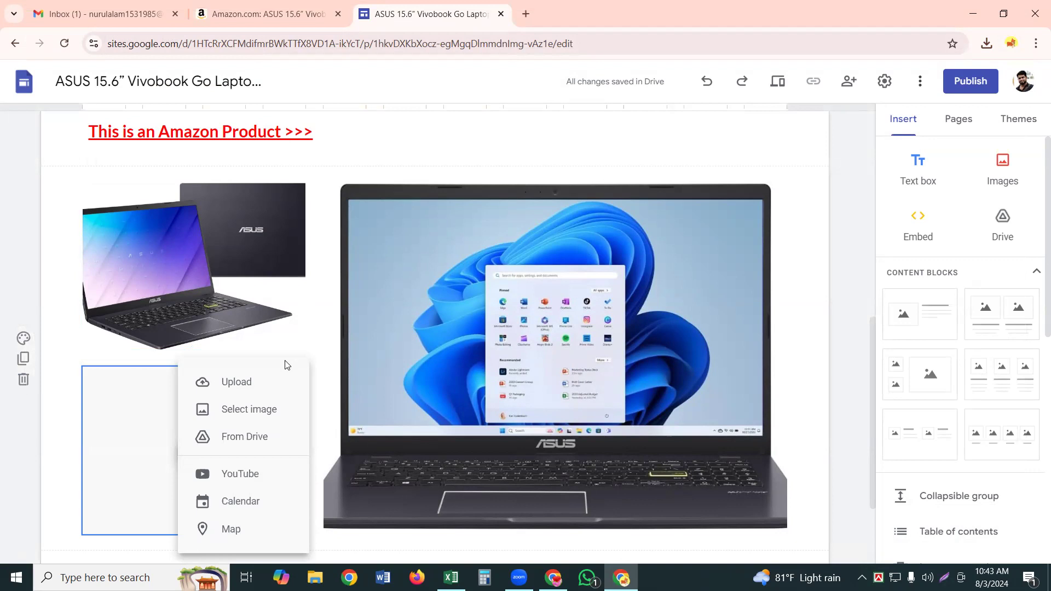
{"action": "left_click", "coordinate": [284, 372]}
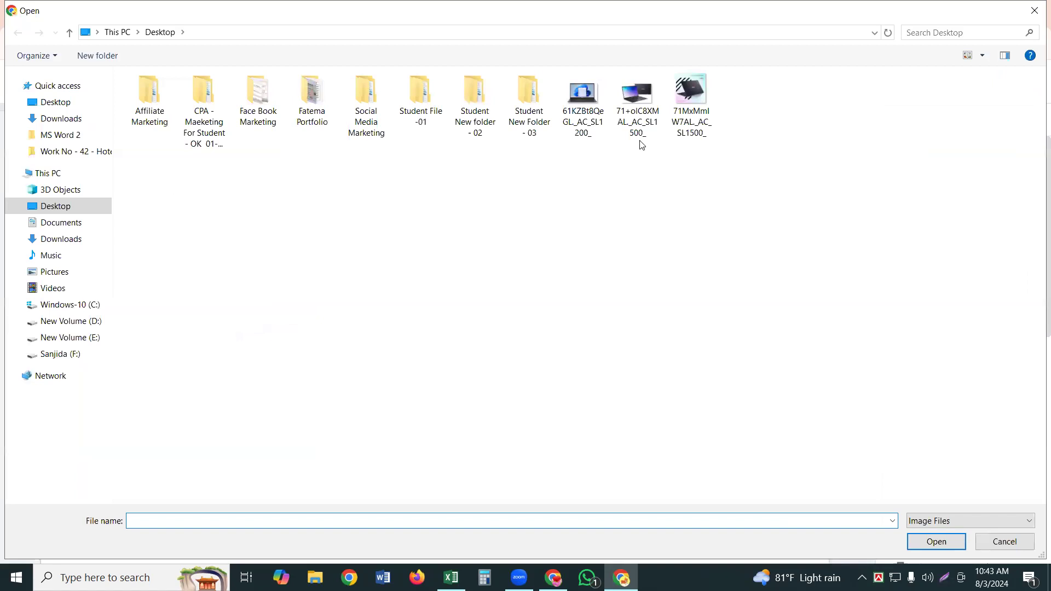
{"action": "left_click", "coordinate": [682, 96]}
{"action": "double_click", "coordinate": [682, 96]}
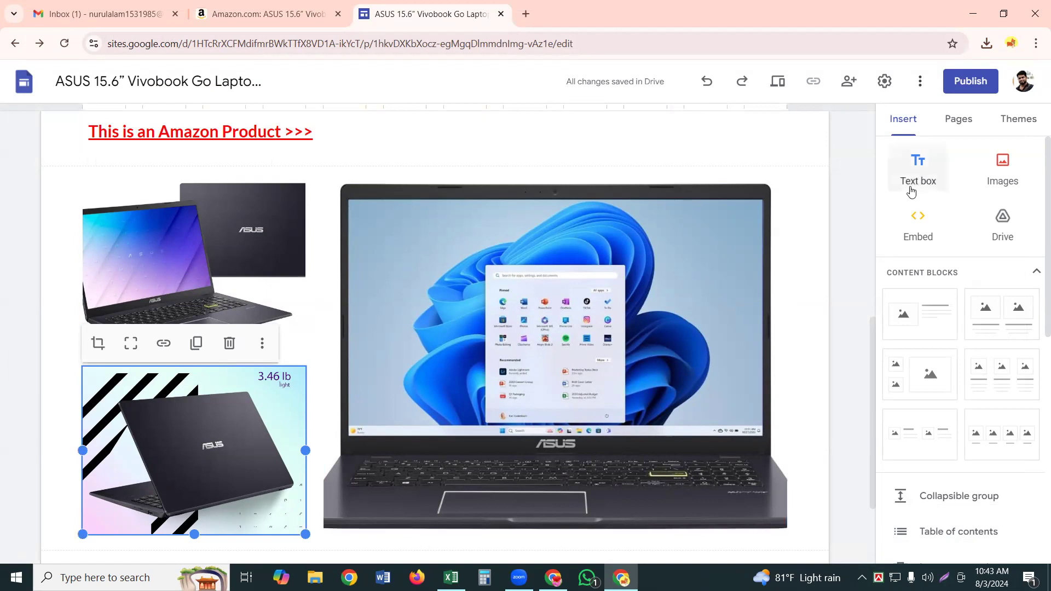
Add a text box below the image block and paste in the Brand to Ram Memory Installed Size specifications copied from the Amazon product page
{"action": "left_click", "coordinate": [912, 165]}
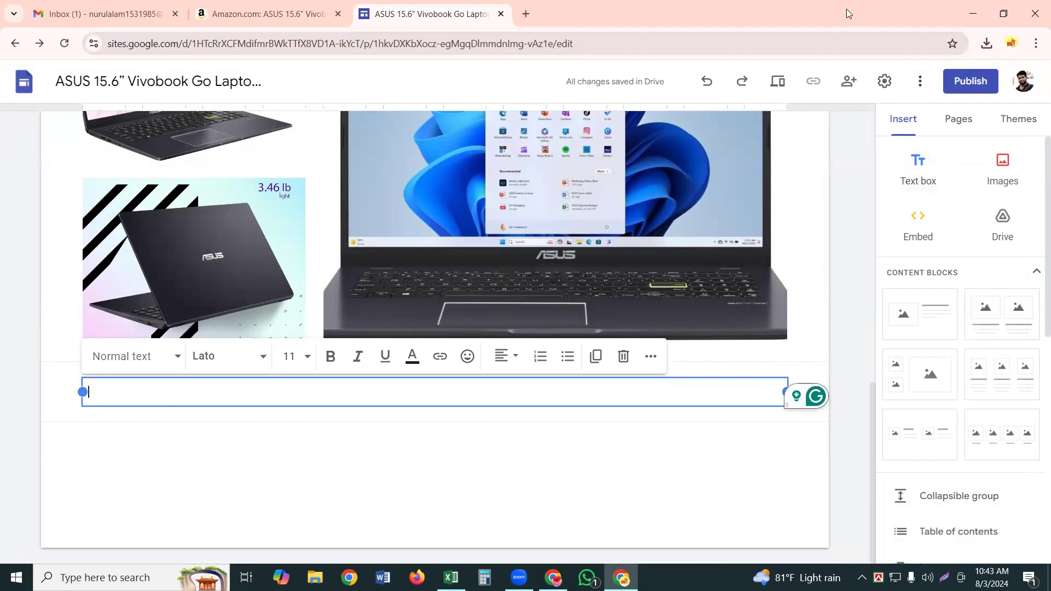
{"action": "left_click", "coordinate": [295, 12]}
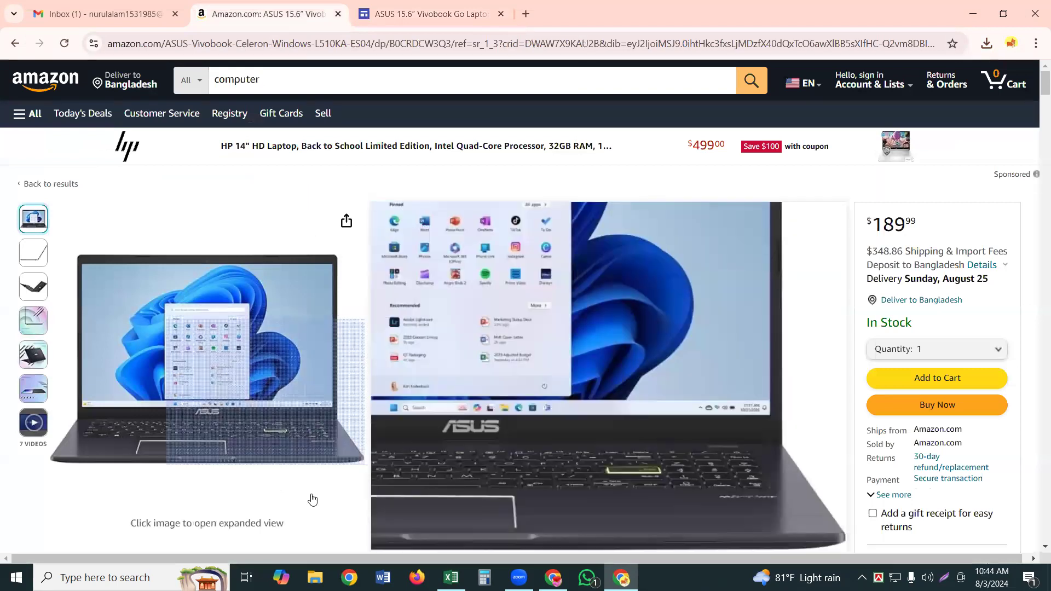
{"action": "scroll", "coordinate": [312, 498], "scroll_direction": "down", "scroll_amount": 2}
{"action": "scroll", "coordinate": [313, 498], "scroll_direction": "down", "scroll_amount": 1}
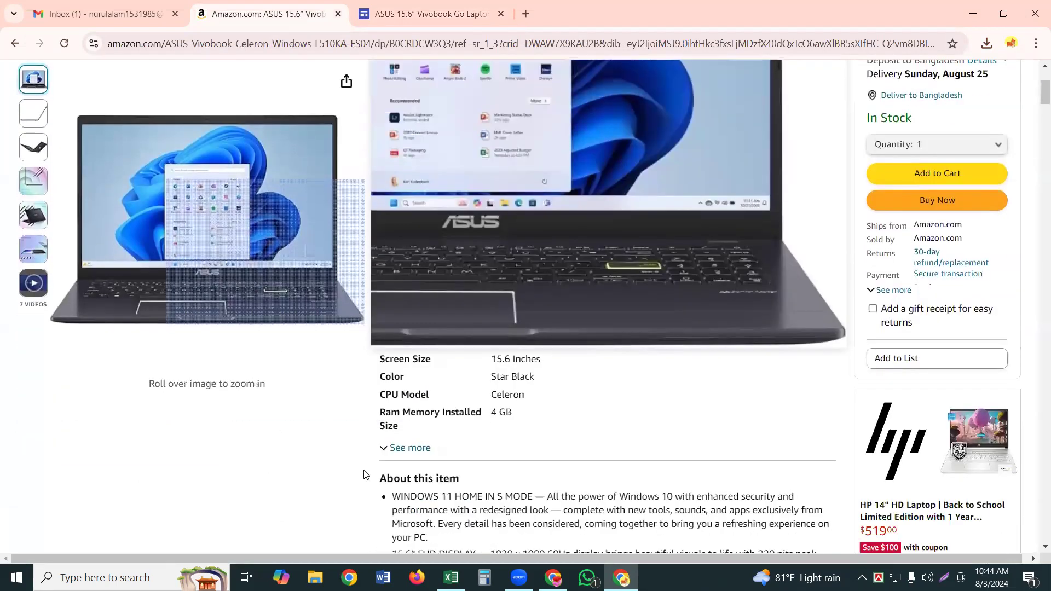
{"action": "scroll", "coordinate": [454, 452], "scroll_direction": "down", "scroll_amount": 1}
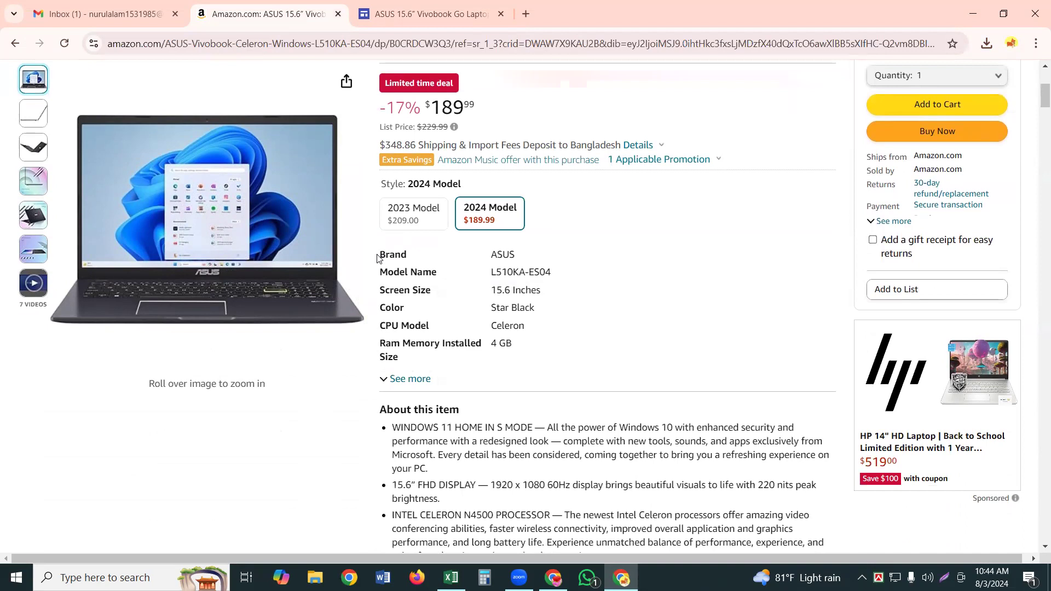
{"action": "left_click_drag", "start_coordinate": [380, 261], "coordinate": [535, 343]}
{"action": "key", "text": "ctrl+c"}
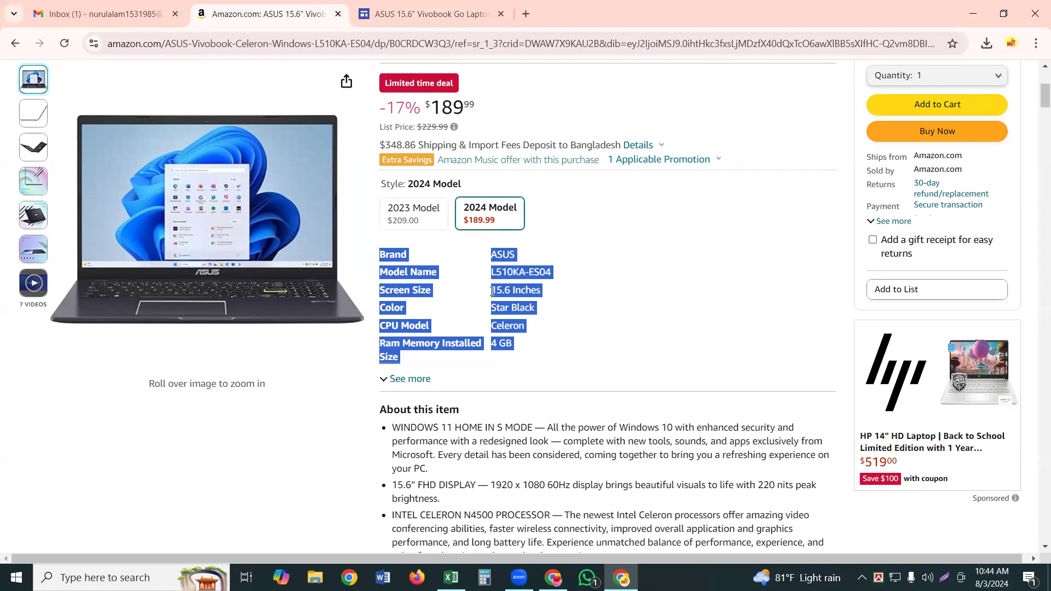
{"action": "left_click", "coordinate": [466, 5]}
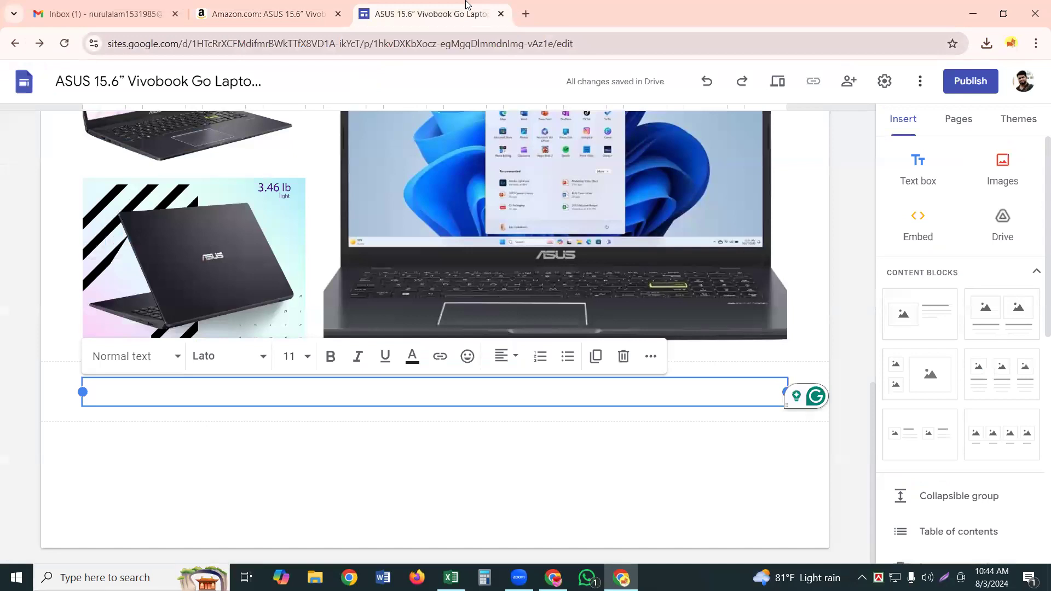
{"action": "key", "text": "ctrl+v"}
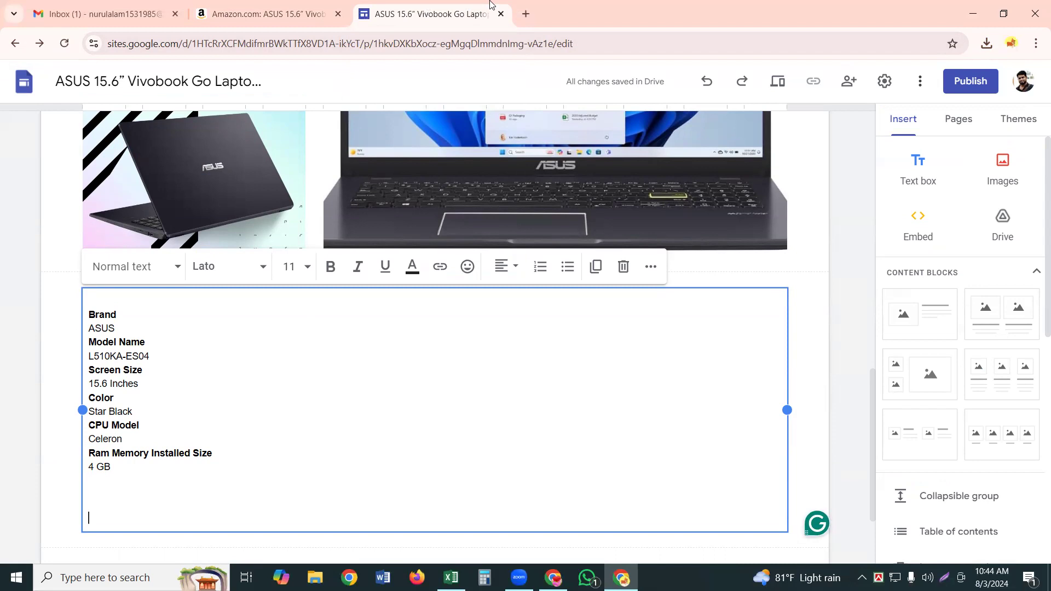
Set all the pasted specification text to size 18 and bold, without italics
{"action": "key", "text": "ctrl+a"}
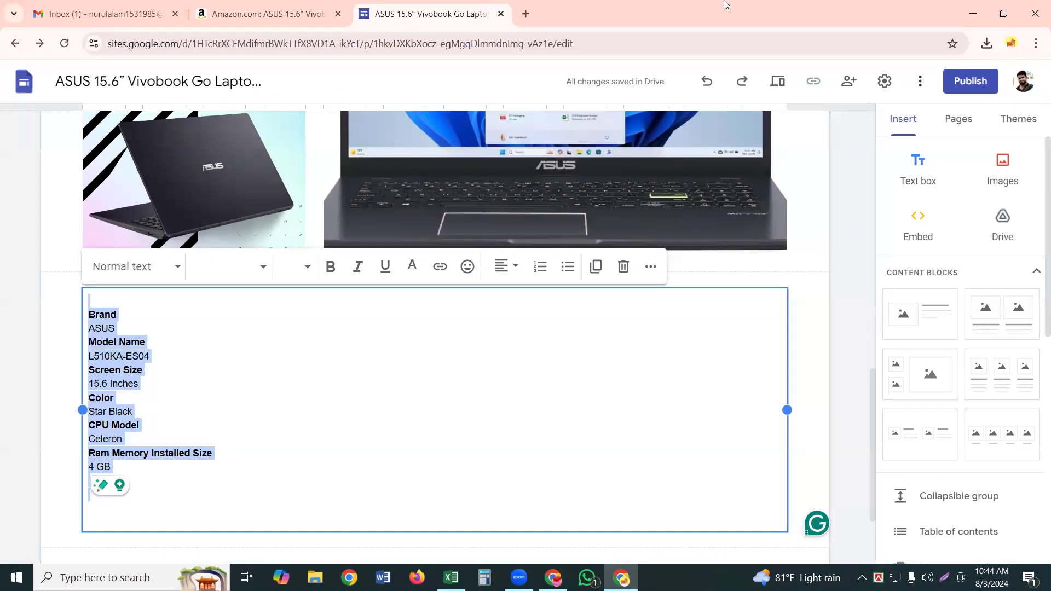
{"action": "left_click", "coordinate": [364, 264]}
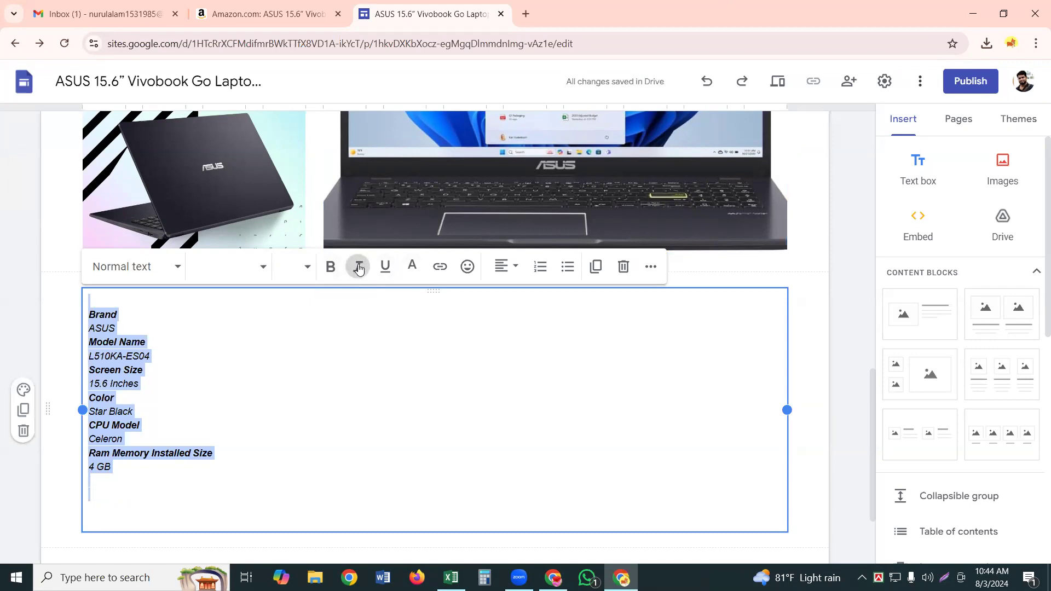
{"action": "left_click", "coordinate": [306, 268]}
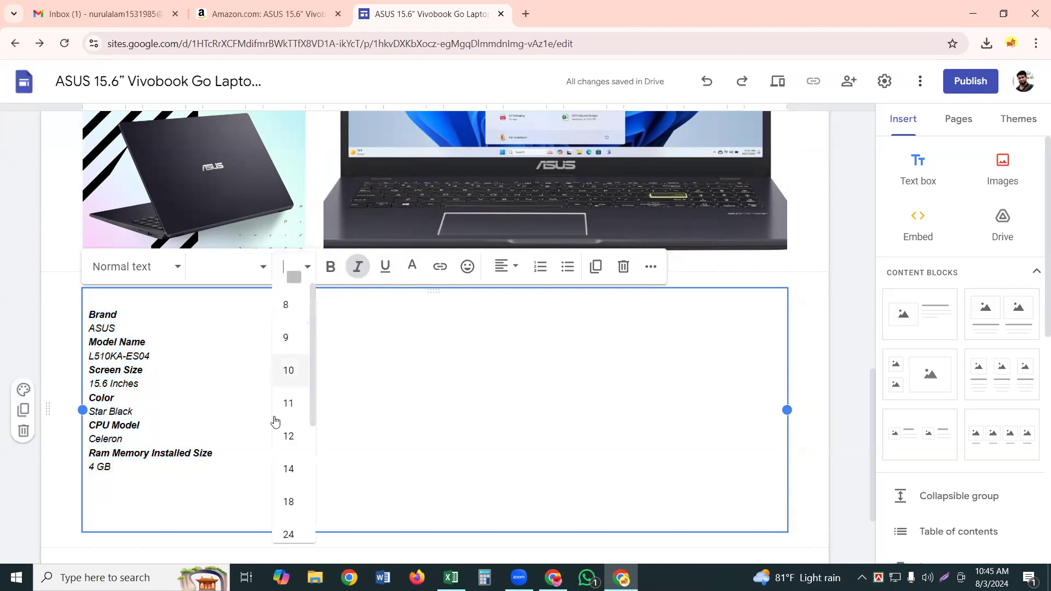
{"action": "left_click", "coordinate": [285, 501]}
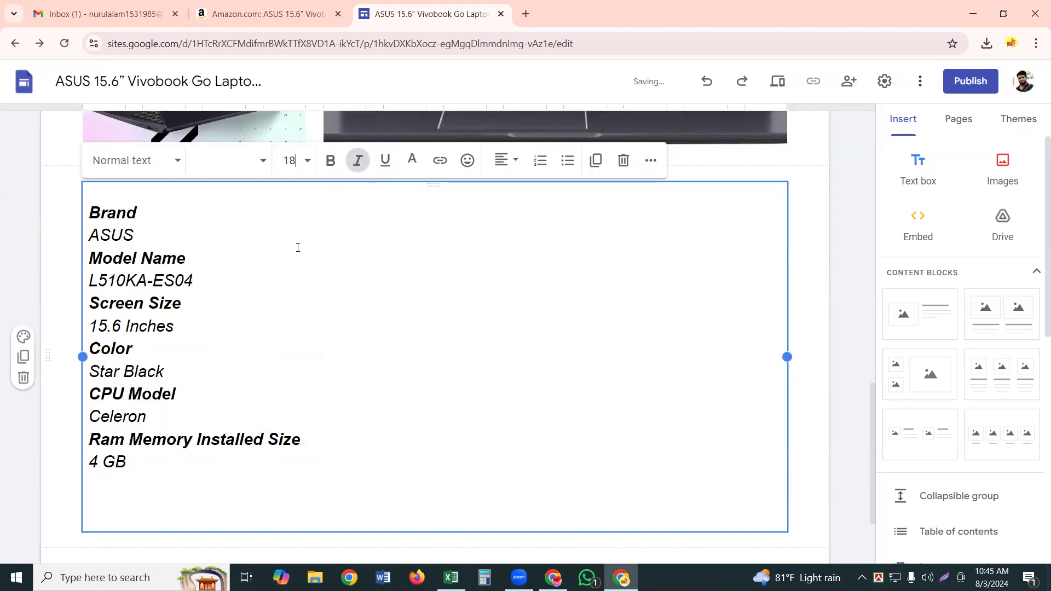
{"action": "left_click", "coordinate": [336, 155]}
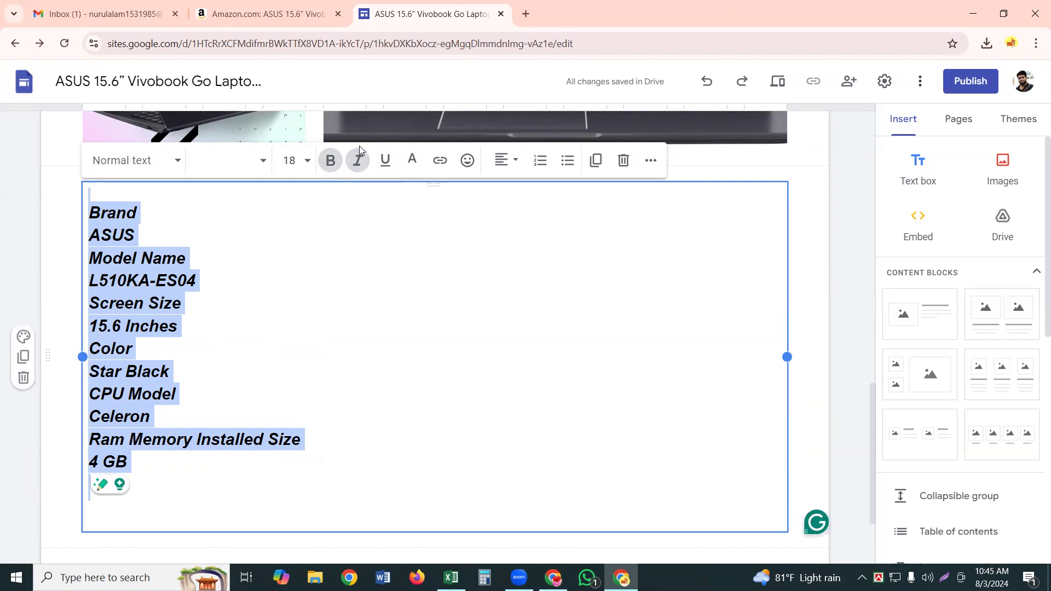
{"action": "left_click", "coordinate": [359, 160]}
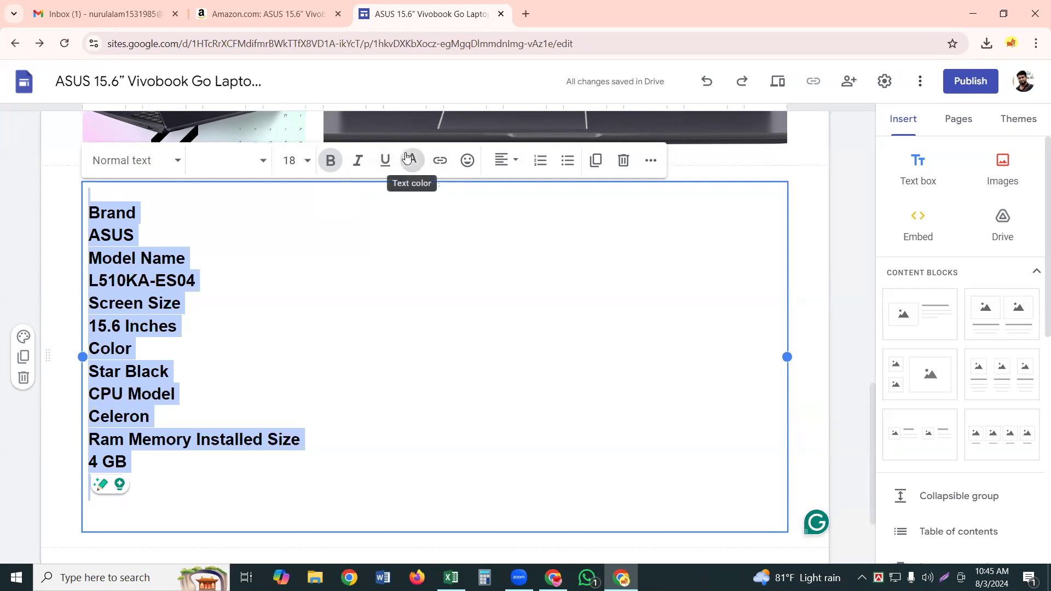
Color all the specification text dark red and deselect it
{"action": "left_click", "coordinate": [408, 158]}
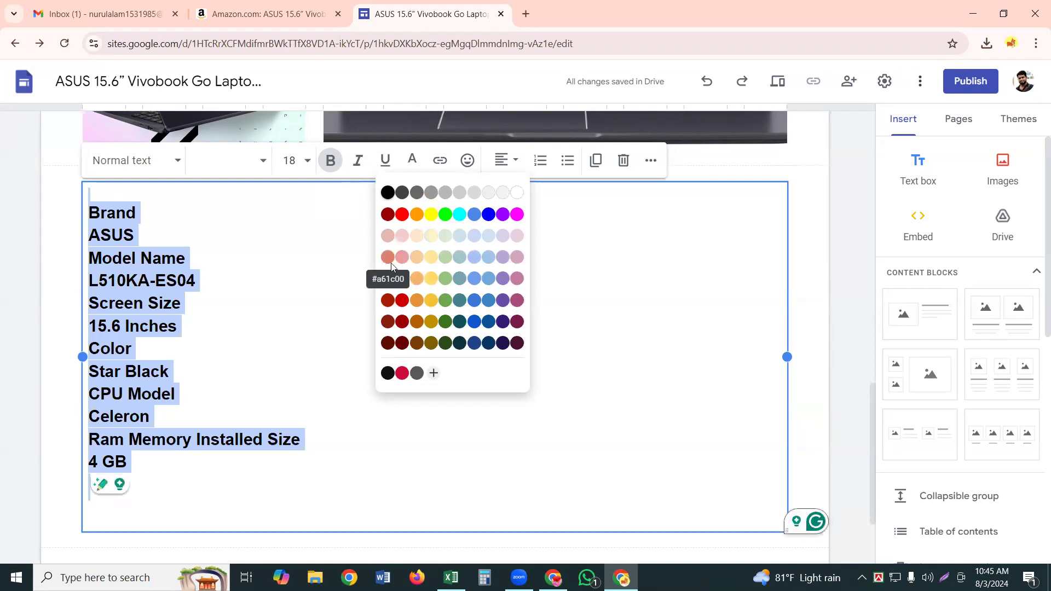
{"action": "left_click", "coordinate": [391, 215]}
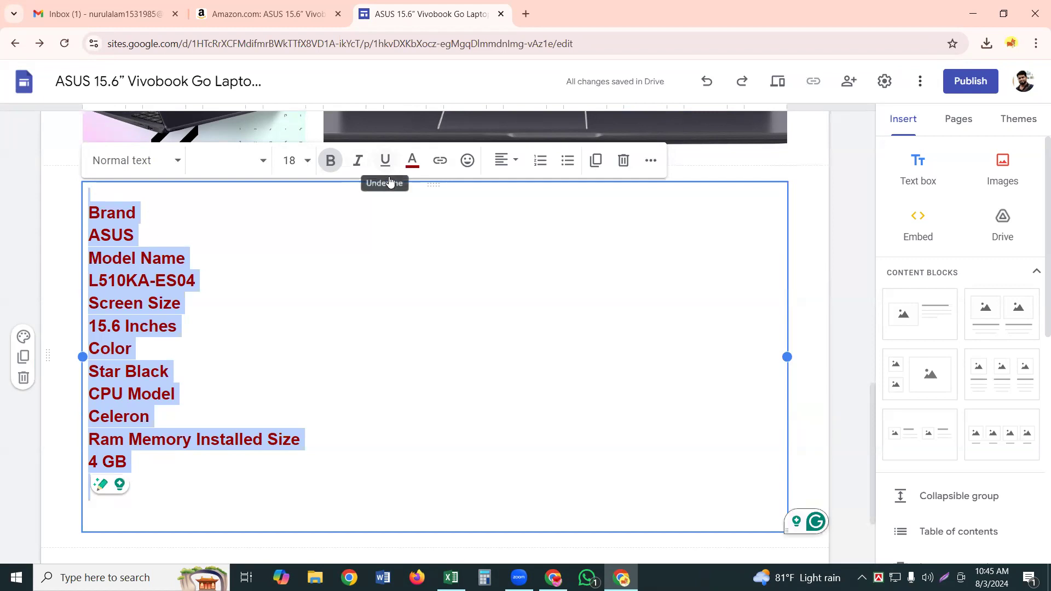
{"action": "left_click", "coordinate": [368, 212]}
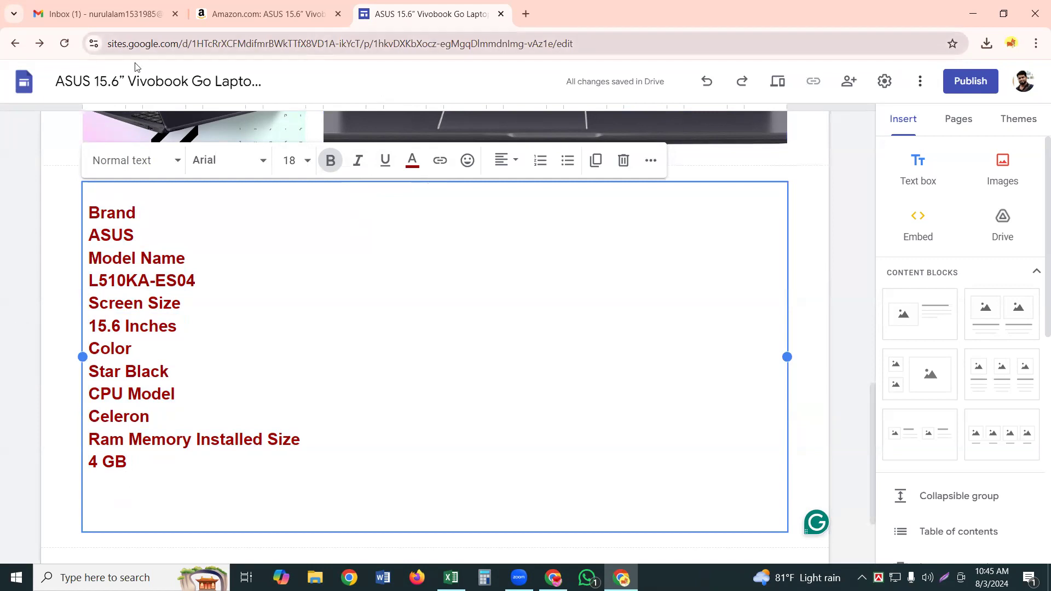
Following the two-column layout on the Amazon page, move ASUS onto the Brand line, separated by three tab spaces
{"action": "left_click", "coordinate": [278, 15]}
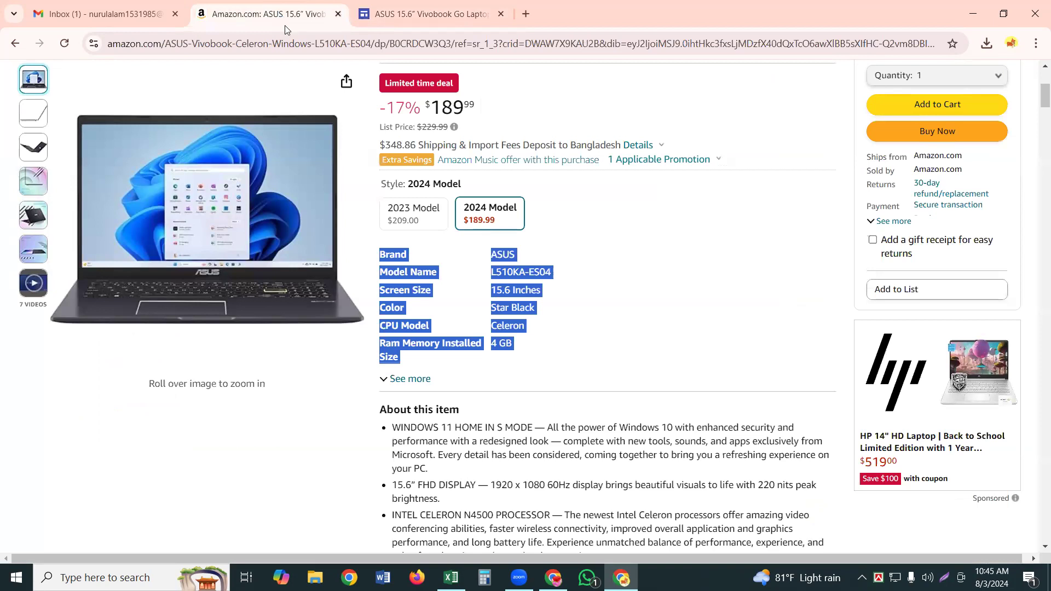
{"action": "left_click", "coordinate": [429, 340]}
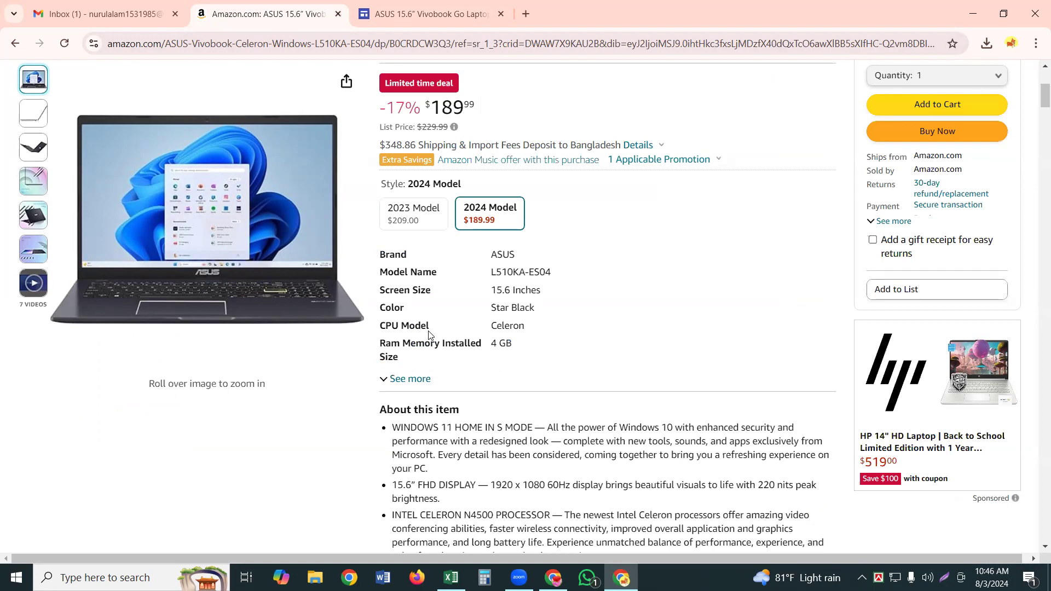
{"action": "left_click", "coordinate": [449, 5]}
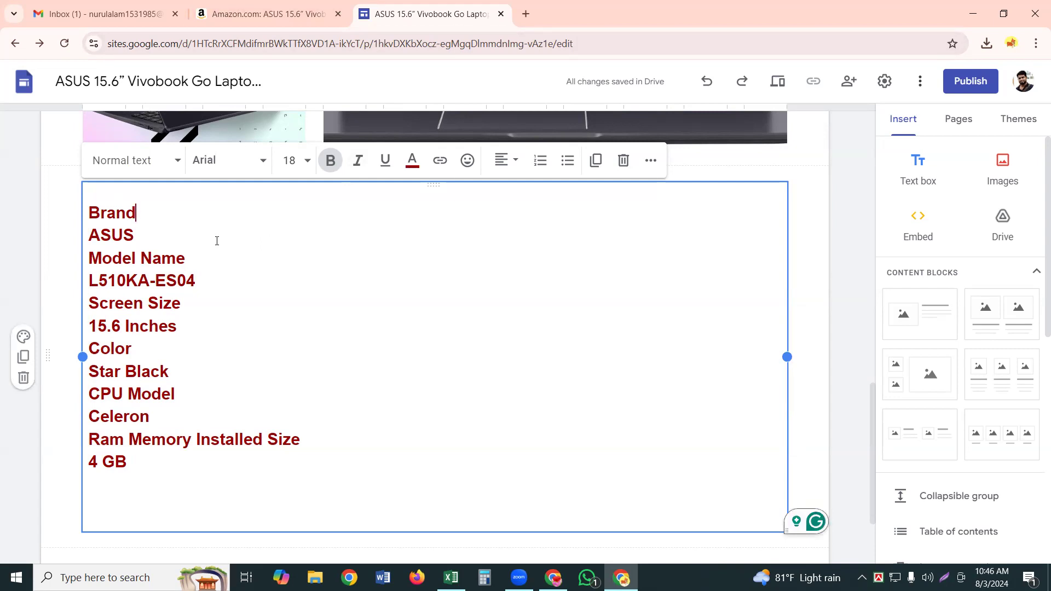
{"action": "key", "text": "Right"}
{"action": "key", "text": "BackSpace"}
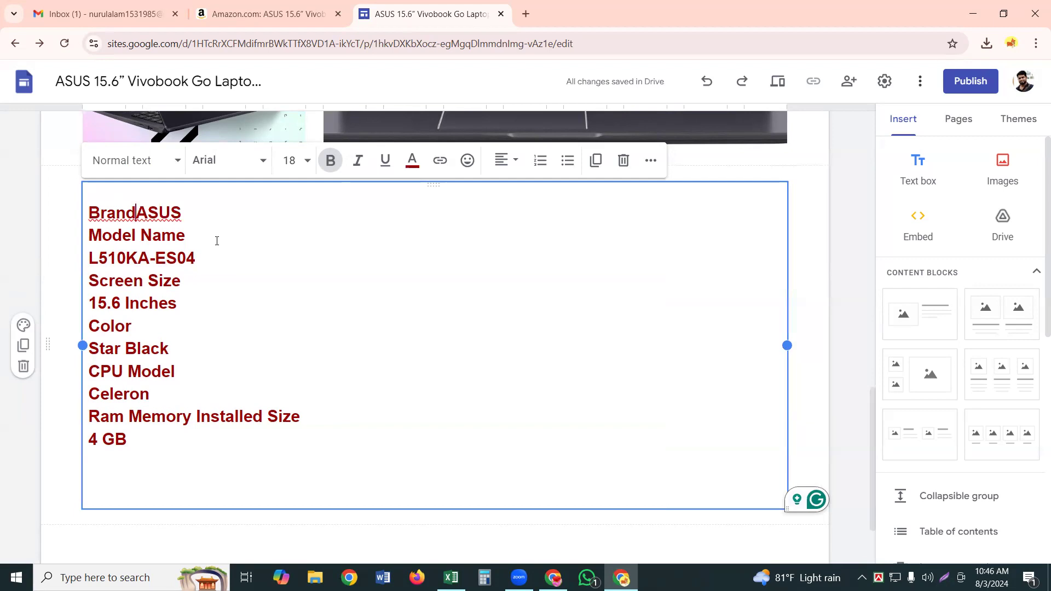
{"action": "key", "text": "Tab"}
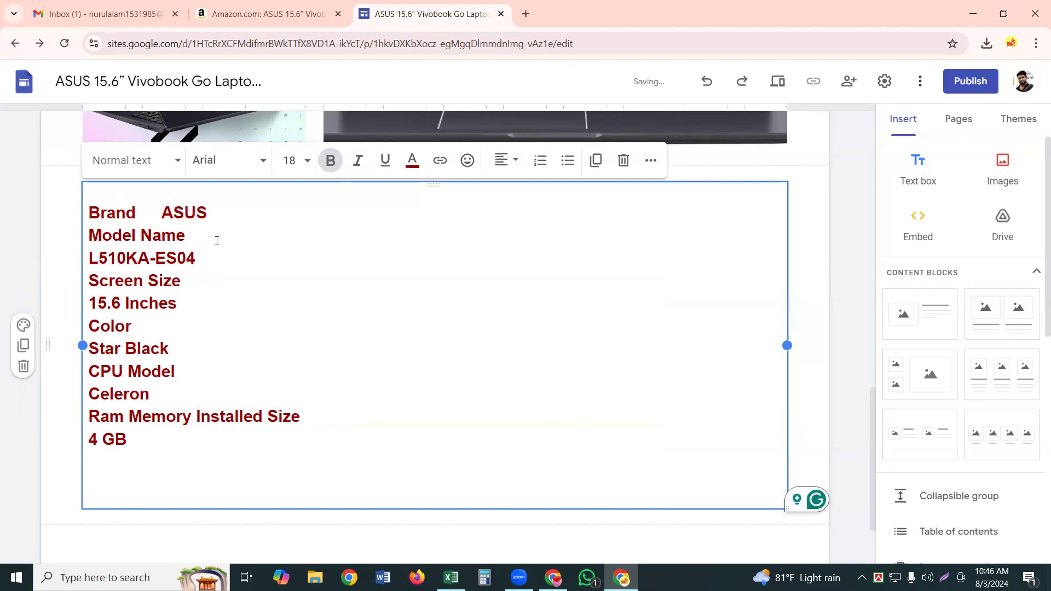
{"action": "key", "text": "Tab"}
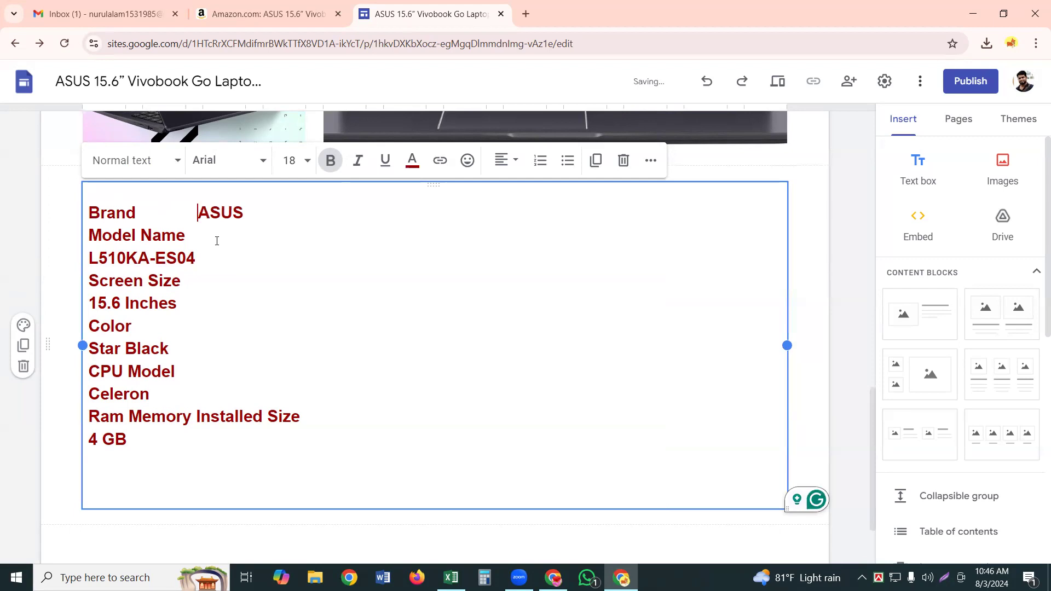
{"action": "key", "text": "Tab"}
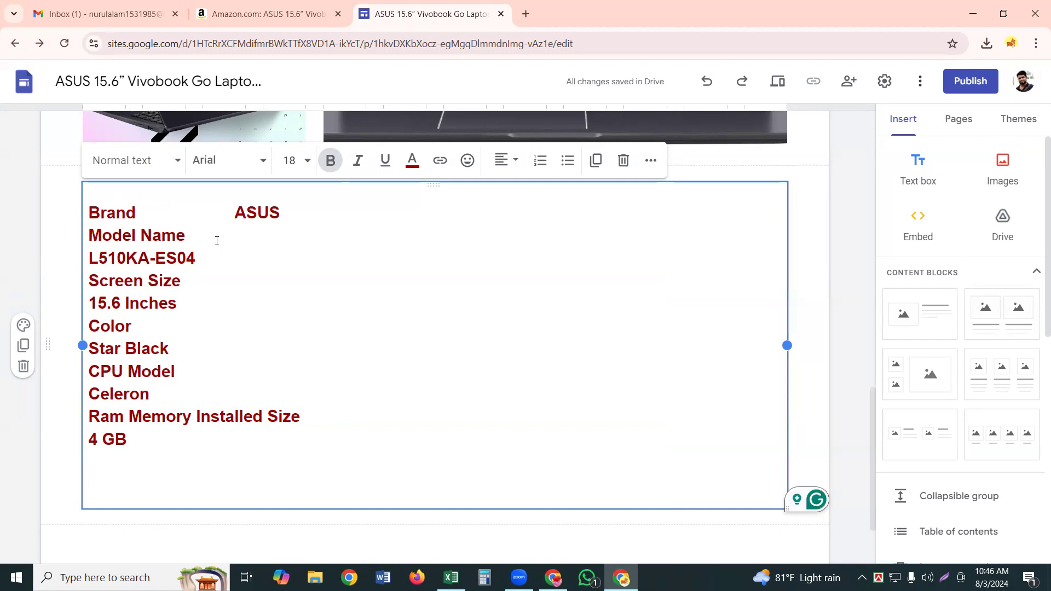
Move L510KA-ES04 onto the Model Name line and align it under ASUS with tab spacing
{"action": "key", "text": "Right"}
{"action": "key", "text": "Right"}
{"action": "key", "text": "Right"}
{"action": "key", "text": "Down"}
{"action": "key", "text": "Up"}
{"action": "key", "text": "Down"}
{"action": "key", "text": "BackSpace"}
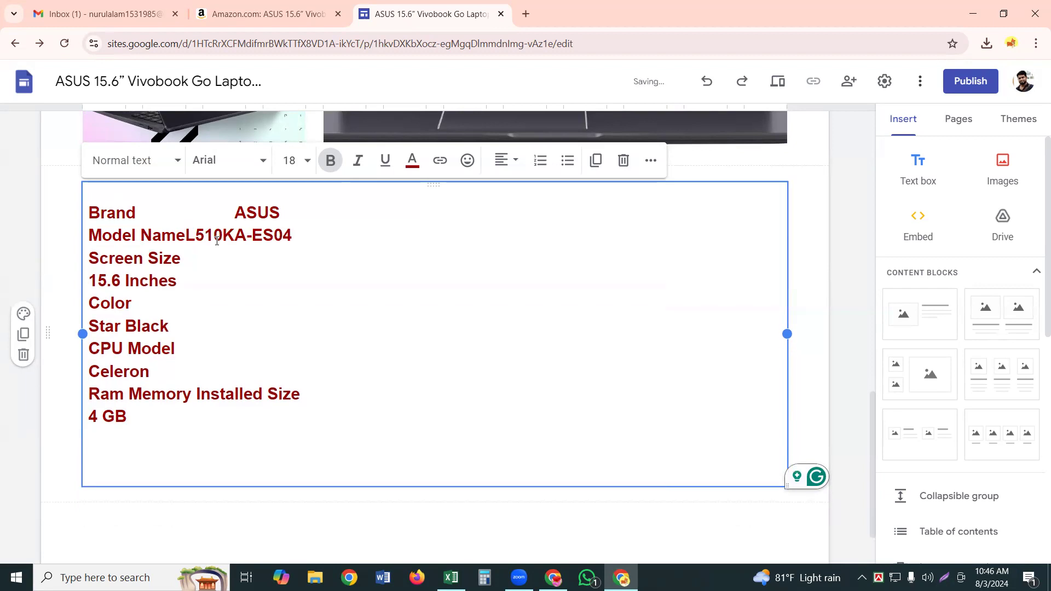
{"action": "key", "text": "Tab"}
{"action": "key", "text": "Tab"}
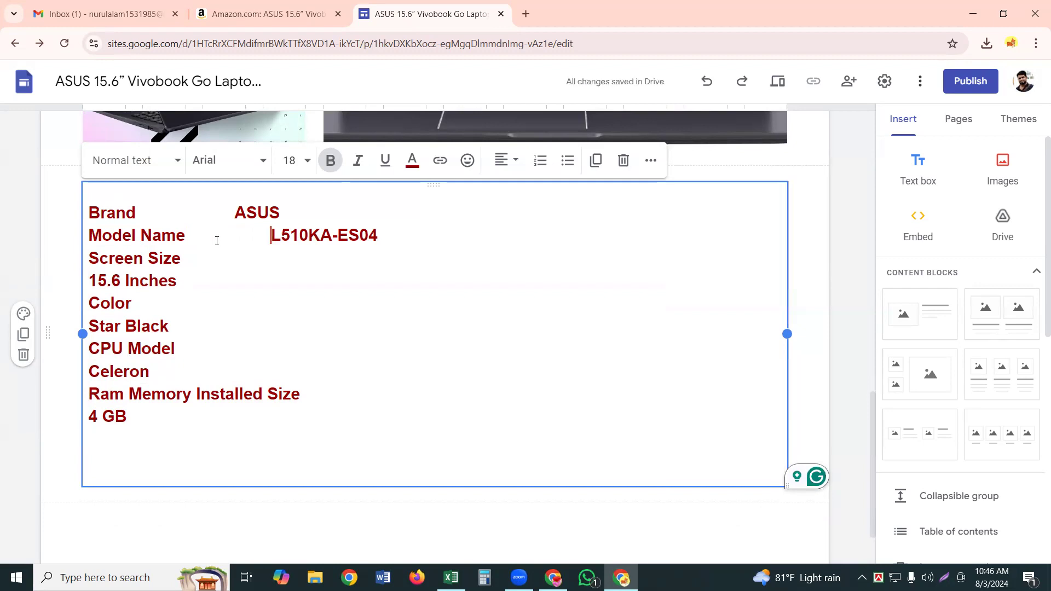
{"action": "key", "text": "BackSpace"}
{"action": "key", "text": "BackSpace"}
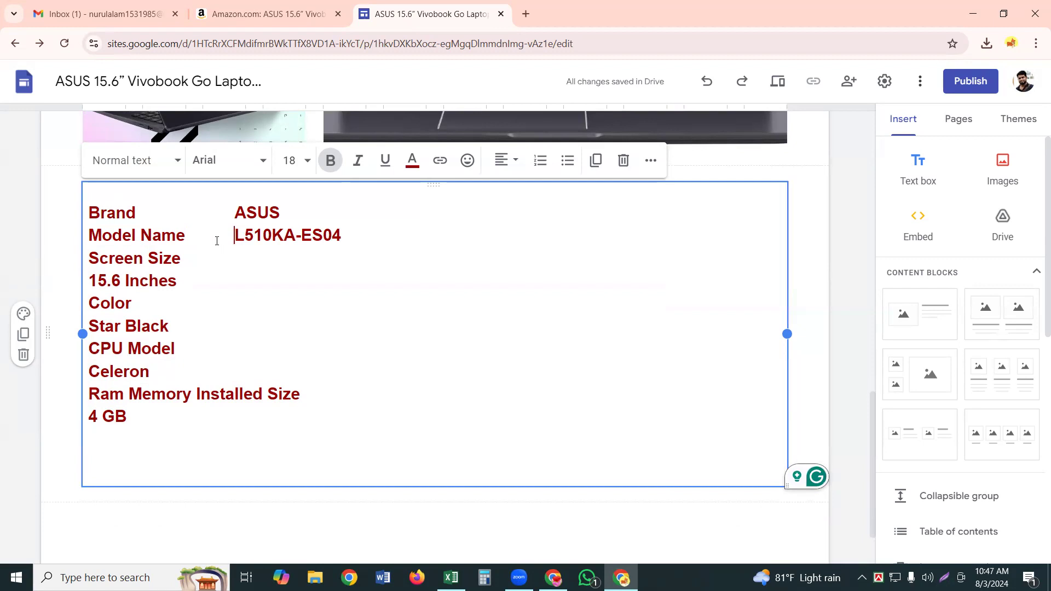
Move 15.6 Inches onto the Screen Size line and align it with the values above using two tab spaces
{"action": "key", "text": "Down"}
{"action": "key", "text": "Down"}
{"action": "key", "text": "Left"}
{"action": "key", "text": "Left"}
{"action": "key", "text": "Left"}
{"action": "key", "text": "Left"}
{"action": "key", "text": "Left"}
{"action": "key", "text": "Left"}
{"action": "key", "text": "Left"}
{"action": "key", "text": "Left"}
{"action": "key", "text": "Left"}
{"action": "key", "text": "Left"}
{"action": "key", "text": "Left"}
{"action": "key", "text": "BackSpace"}
{"action": "key", "text": "Tab"}
{"action": "key", "text": "Tab"}
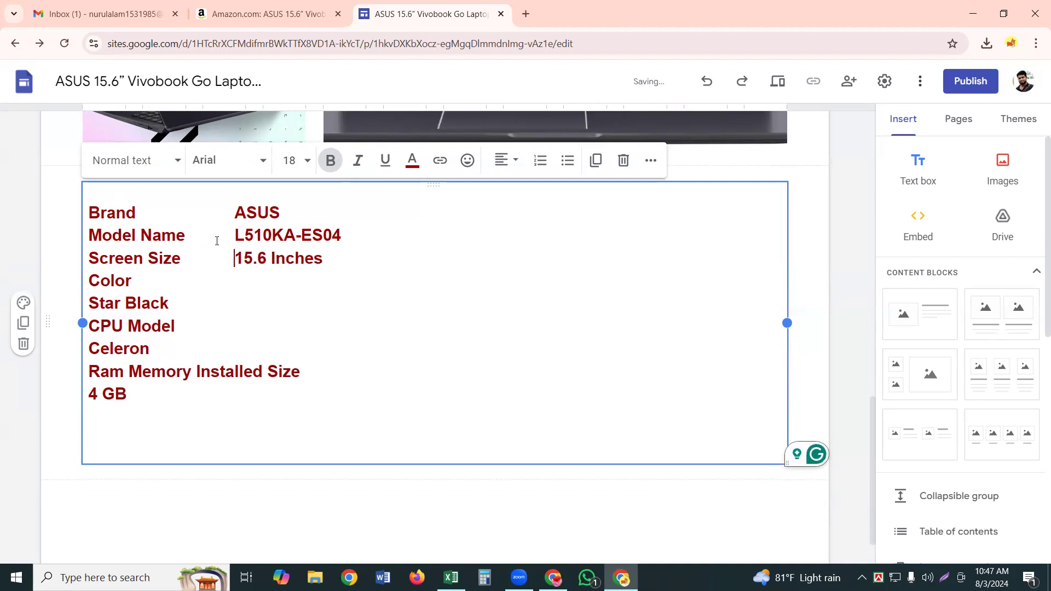
Move Star Black onto the Color line and align it with the values above using three tab spaces
{"action": "key", "text": "Down"}
{"action": "key", "text": "Down"}
{"action": "key", "text": "Left"}
{"action": "key", "text": "Left"}
{"action": "key", "text": "Left"}
{"action": "key", "text": "Left"}
{"action": "key", "text": "Left"}
{"action": "key", "text": "Left"}
{"action": "key", "text": "Left"}
{"action": "key", "text": "Left"}
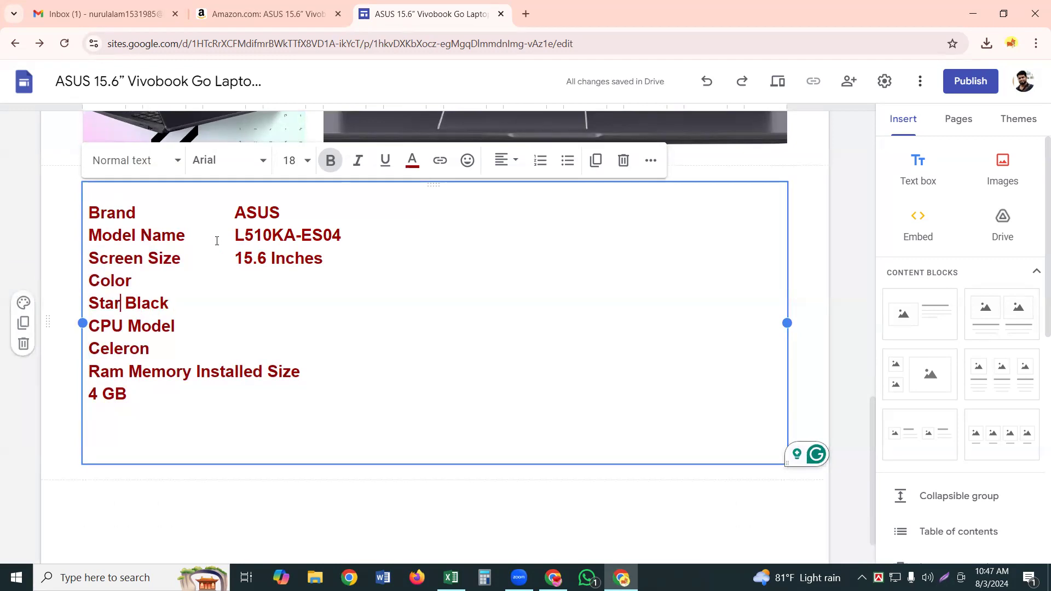
{"action": "key", "text": "Left"}
{"action": "key", "text": "BackSpace"}
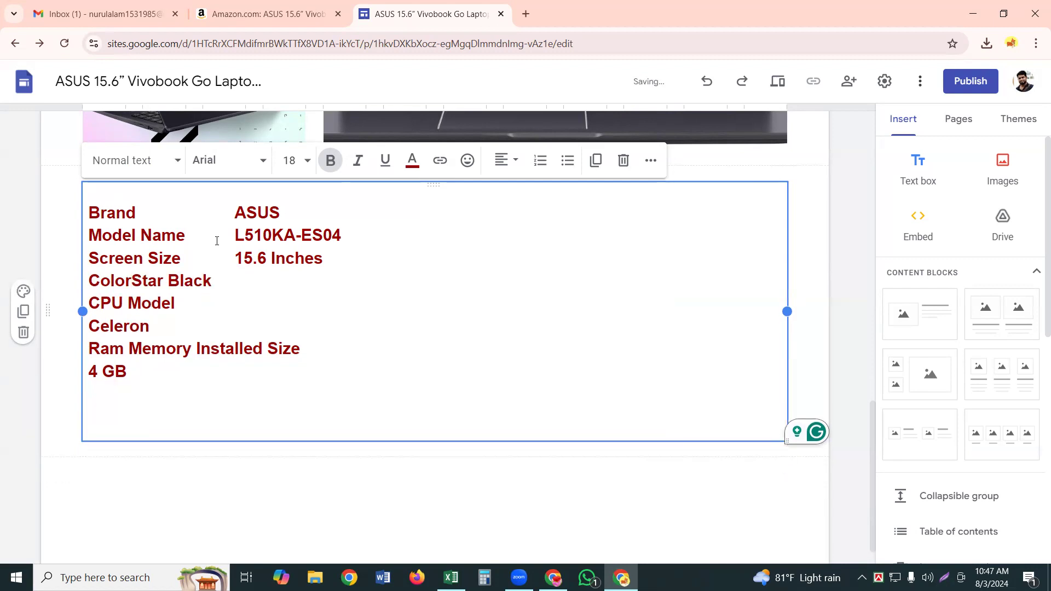
{"action": "key", "text": "Tab"}
{"action": "key", "text": "Tab"}
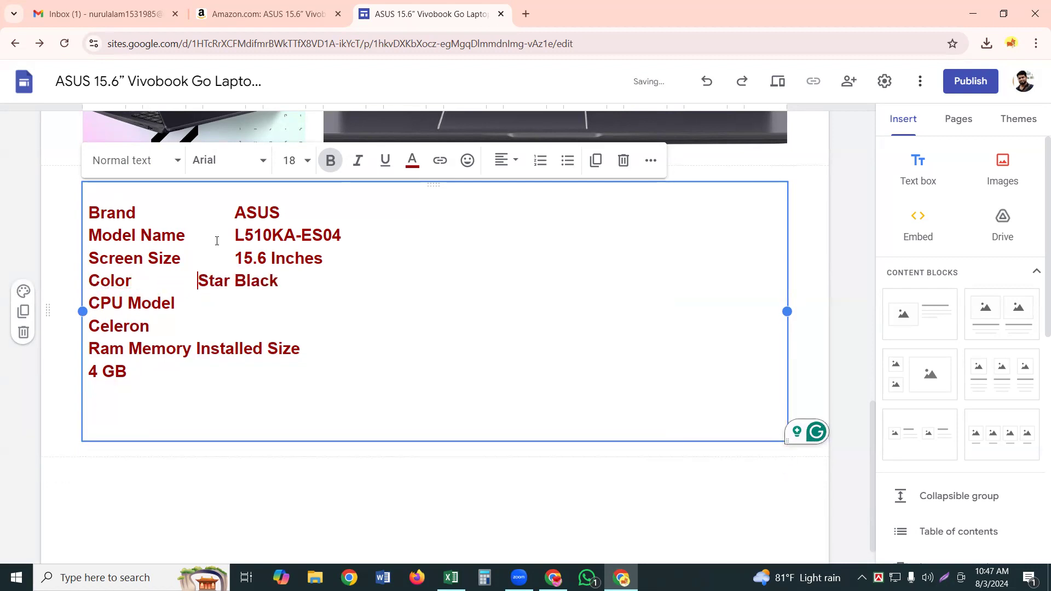
{"action": "key", "text": "Tab"}
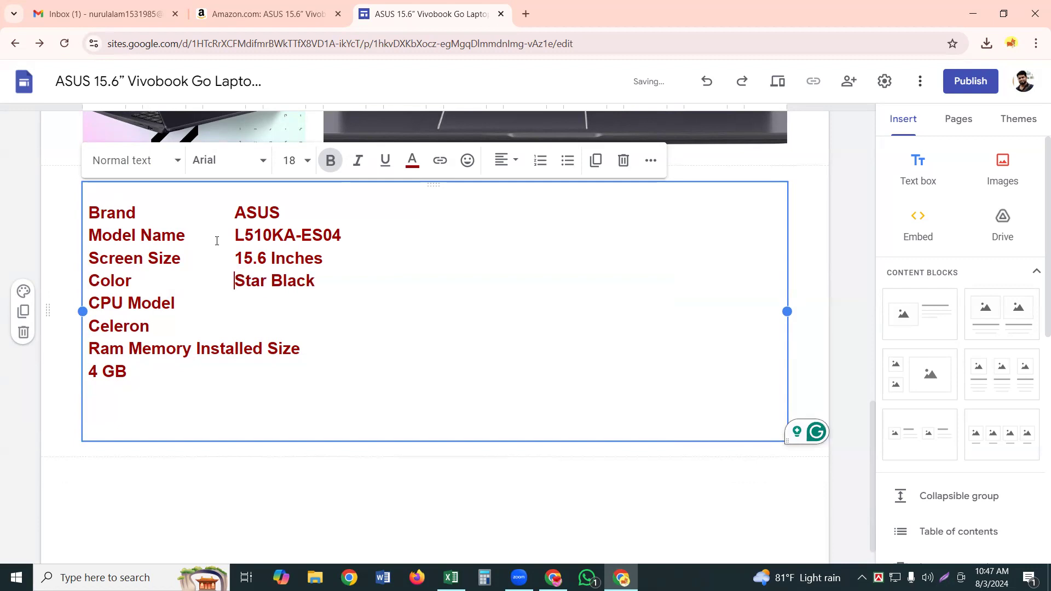
Move Celeron onto the CPU Model line and align it with the values above using two tab spaces
{"action": "key", "text": "Down"}
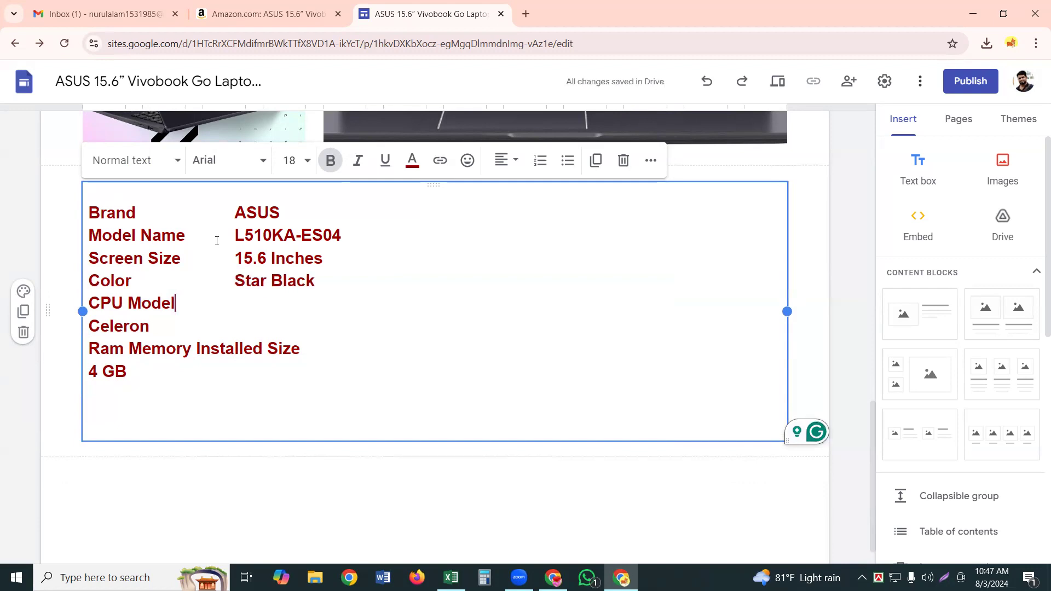
{"action": "key", "text": "Down"}
{"action": "key", "text": "Left"}
{"action": "key", "text": "Left"}
{"action": "key", "text": "Left"}
{"action": "key", "text": "Left"}
{"action": "key", "text": "Left"}
{"action": "key", "text": "Left"}
{"action": "key", "text": "Left"}
{"action": "key", "text": "BackSpace"}
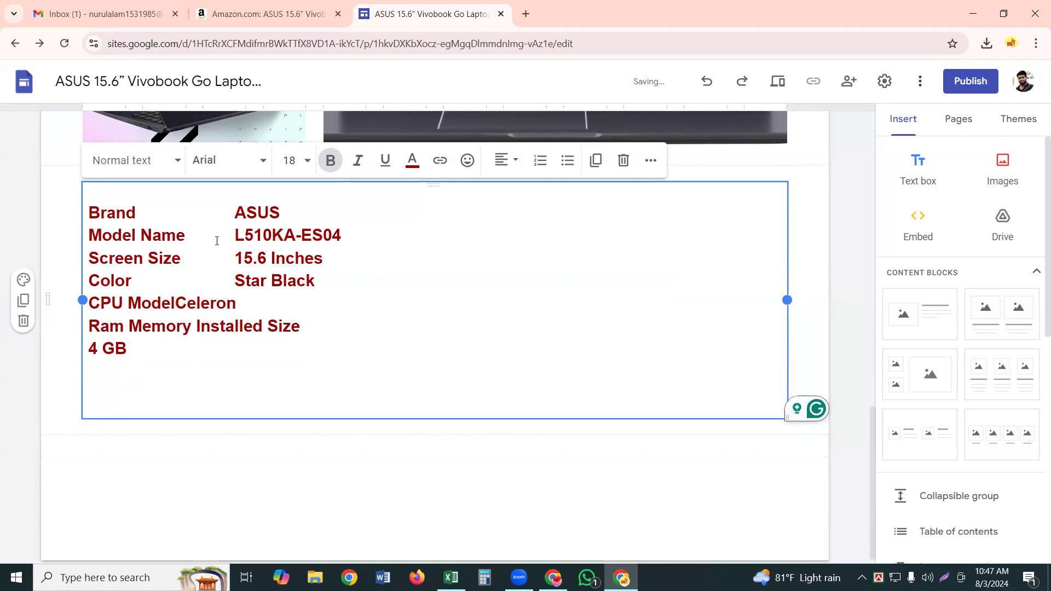
{"action": "key", "text": "Tab"}
{"action": "key", "text": "Tab"}
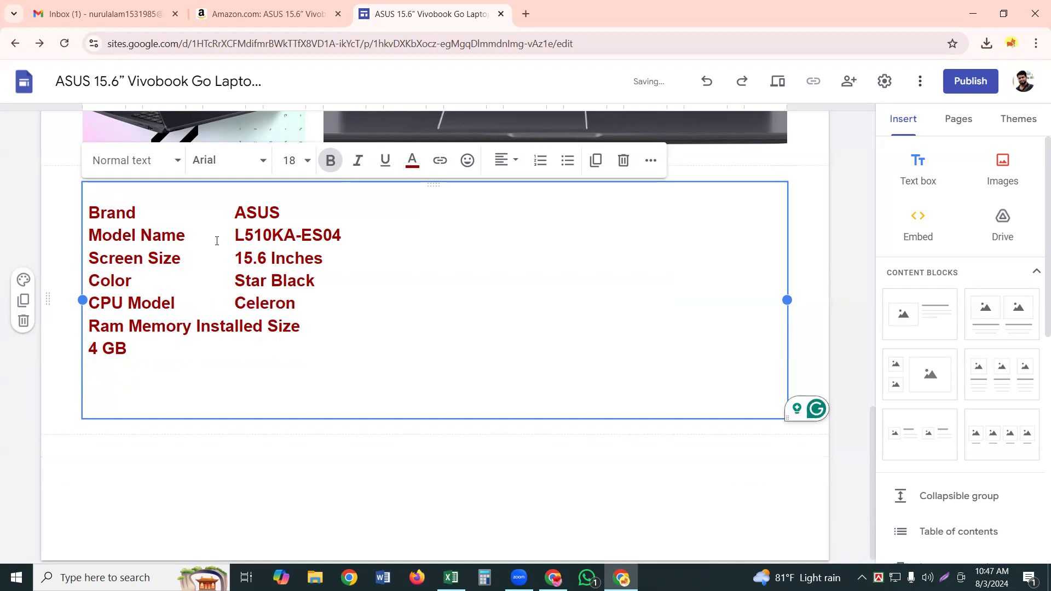
Shorten the Ram Memory Installed Size label to Ram Memory and place 4 GB on the same line, aligned with one tab space
{"action": "key", "text": "Down"}
{"action": "key", "text": "Down"}
{"action": "key", "text": "Left"}
{"action": "key", "text": "Left"}
{"action": "key", "text": "Left"}
{"action": "key", "text": "Left"}
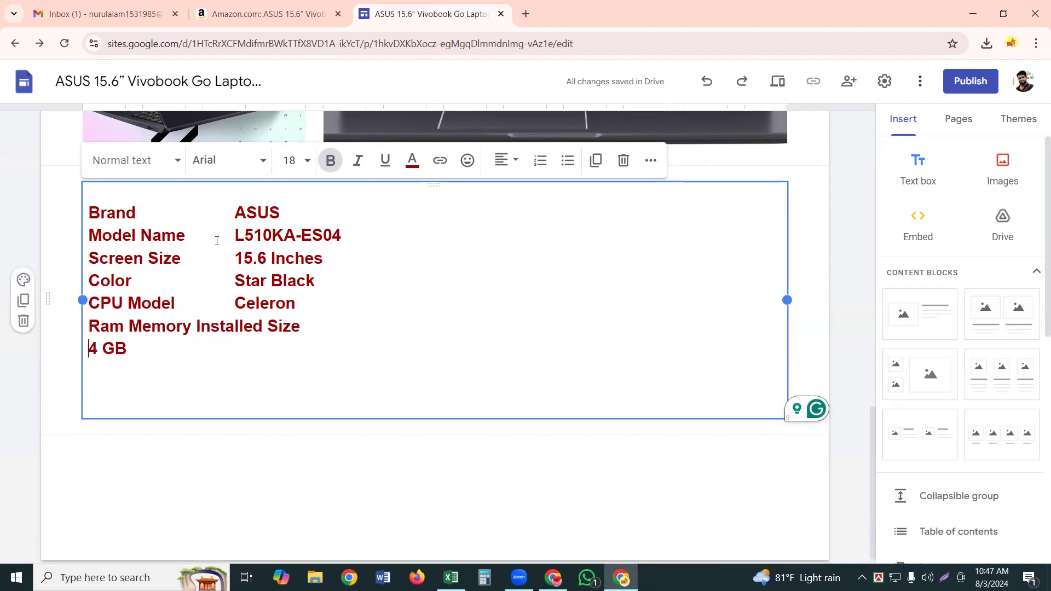
{"action": "key", "text": "BackSpace"}
{"action": "key", "text": "BackSpace"}
{"action": "key", "text": "BackSpace"}
{"action": "key", "text": "BackSpace"}
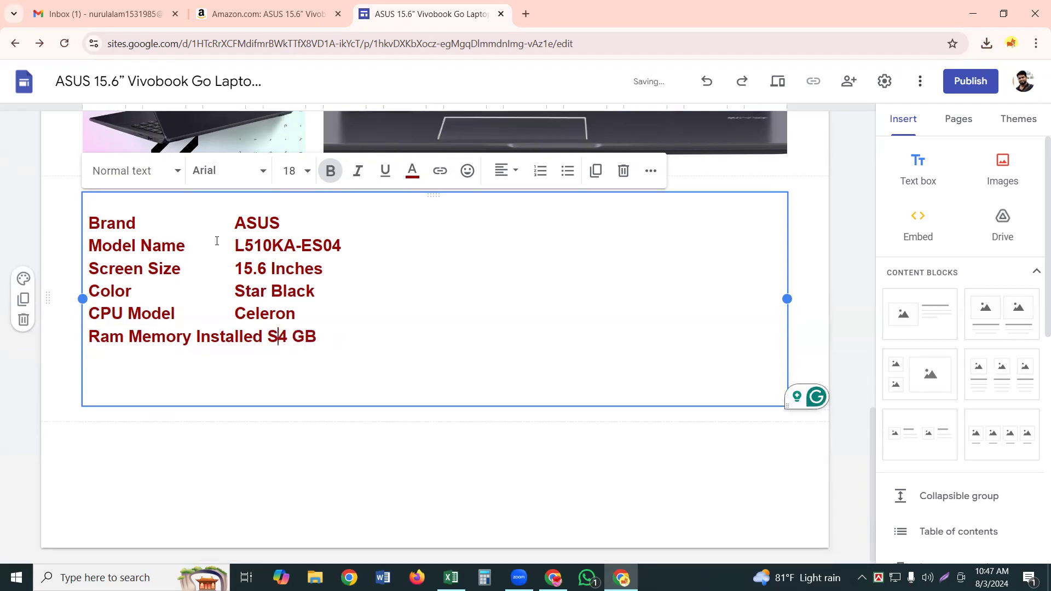
{"action": "key", "text": "BackSpace"}
{"action": "key", "text": "BackSpace"}
{"action": "key", "text": "BackSpace"}
{"action": "key", "text": "BackSpace"}
{"action": "key", "text": "BackSpace"}
{"action": "key", "text": "BackSpace"}
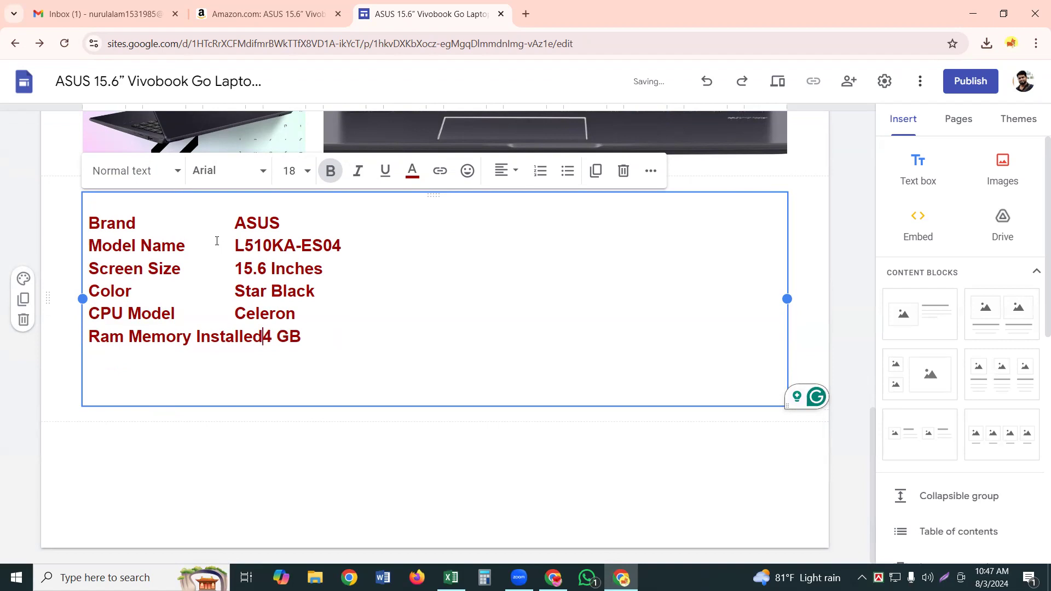
{"action": "key", "text": "BackSpace"}
{"action": "key", "text": "BackSpace"}
{"action": "key", "text": "BackSpace"}
{"action": "key", "text": "BackSpace"}
{"action": "key", "text": "BackSpace"}
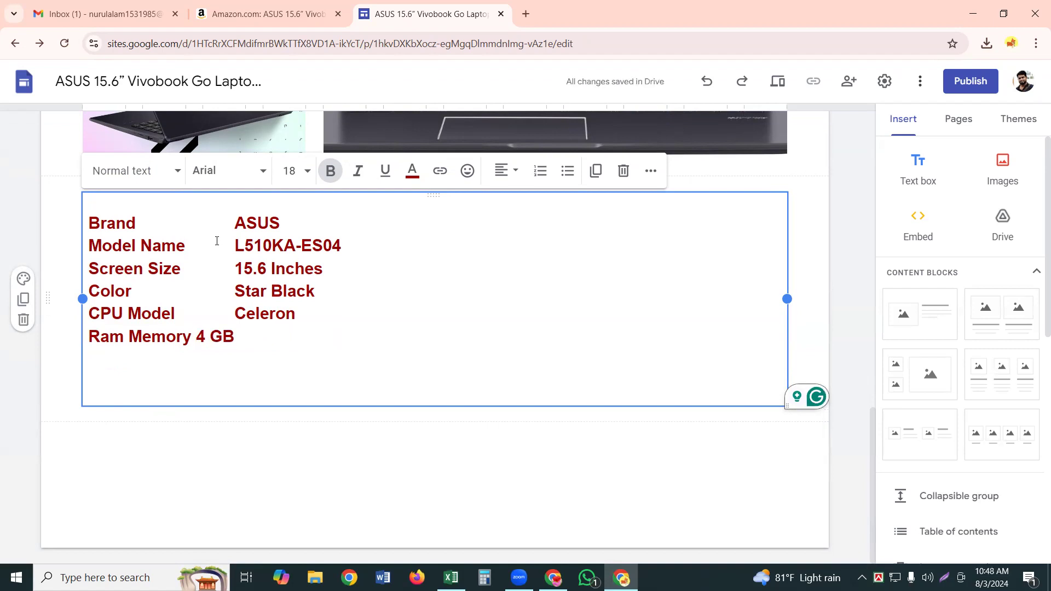
{"action": "key", "text": "Tab"}
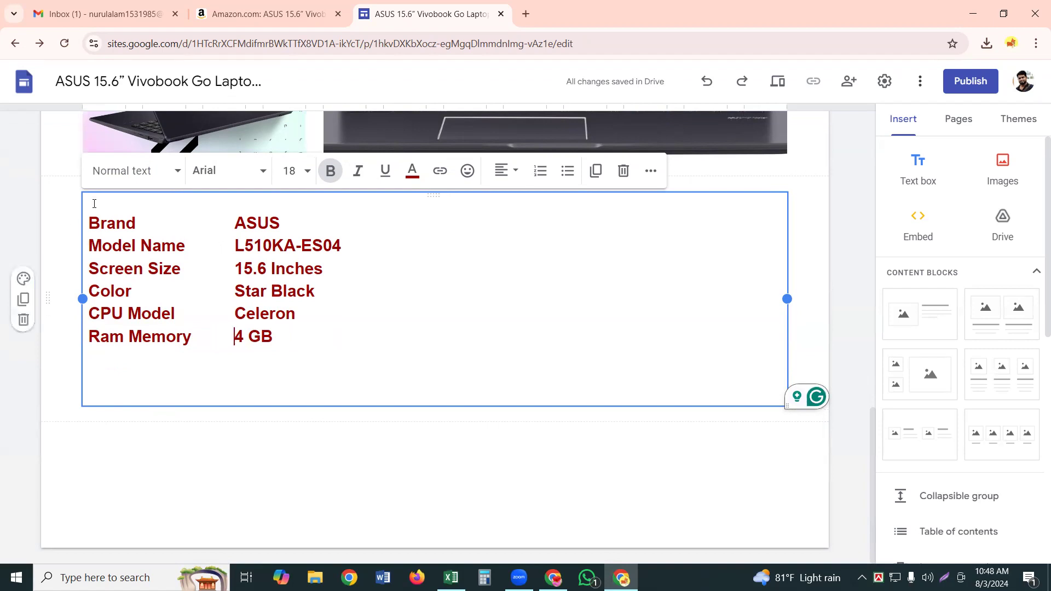
Remove the empty lines below the Ram Memory line in the specification text box
{"action": "key", "text": "Down"}
{"action": "key", "text": "Down"}
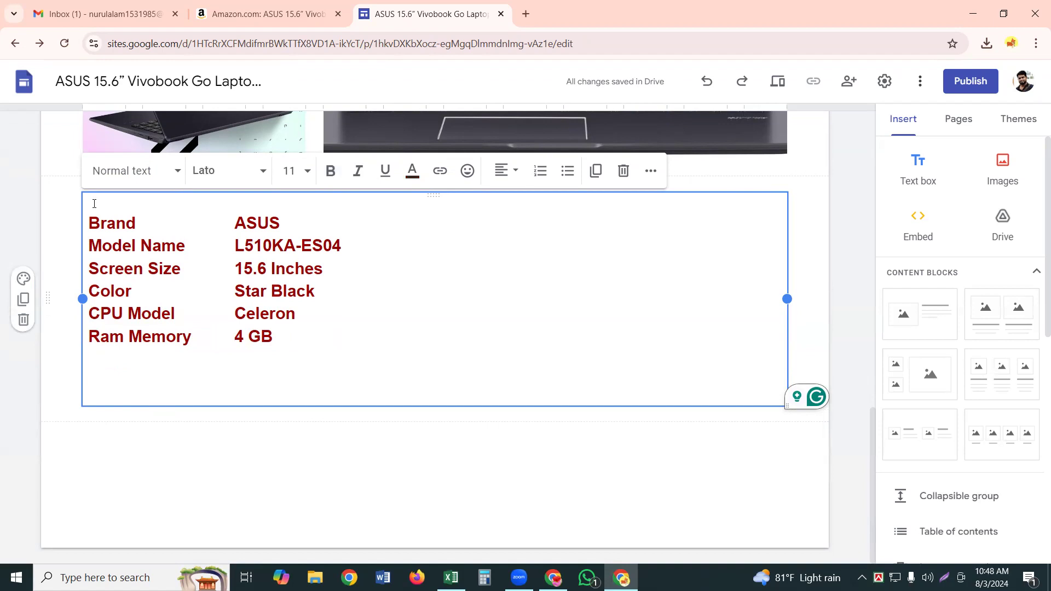
{"action": "key", "text": "BackSpace"}
{"action": "key", "text": "BackSpace"}
{"action": "key", "text": "BackSpace"}
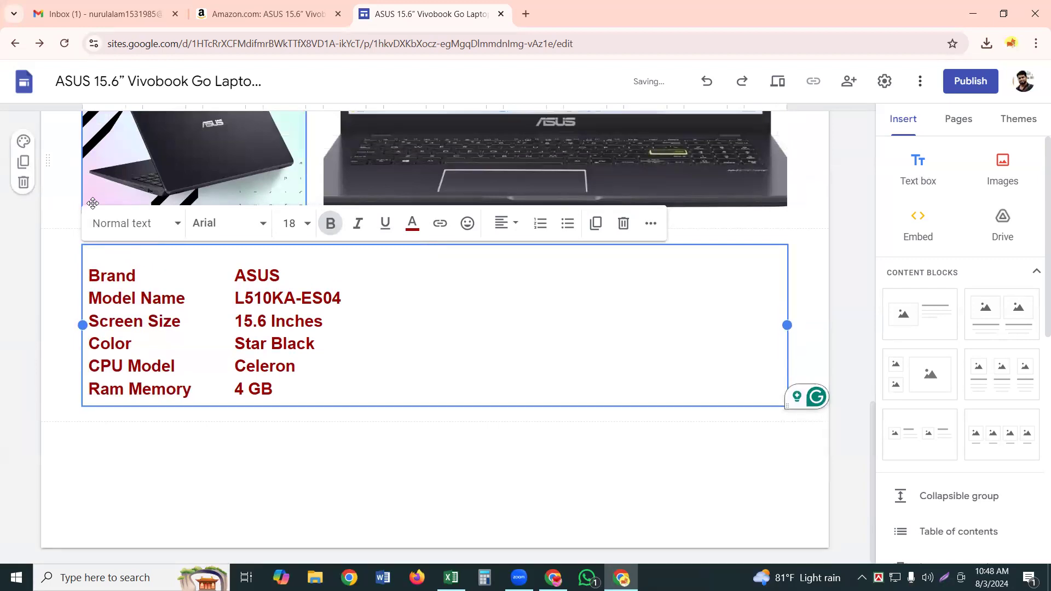
Remove the empty line above Brand at the start of the specification text box
{"action": "key", "text": "Up"}
{"action": "key", "text": "Up"}
{"action": "key", "text": "Up"}
{"action": "key", "text": "Up"}
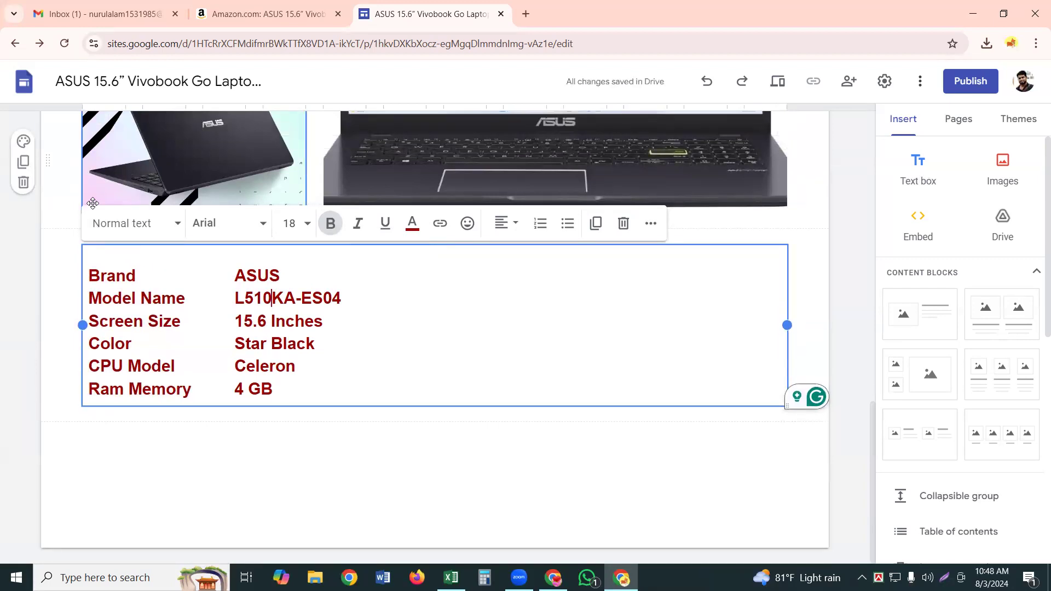
{"action": "key", "text": "Left"}
{"action": "key", "text": "Left"}
{"action": "key", "text": "Left"}
{"action": "key", "text": "Left"}
{"action": "key", "text": "Left"}
{"action": "key", "text": "Left"}
{"action": "key", "text": "Left"}
{"action": "key", "text": "Left"}
{"action": "key", "text": "Left"}
{"action": "key", "text": "BackSpace"}
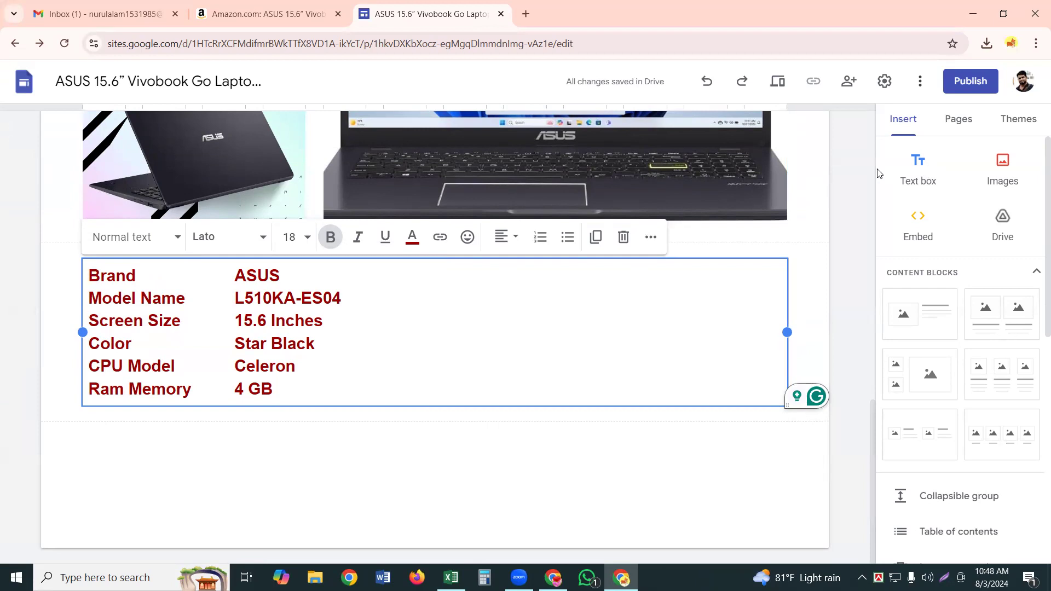
Add a new text box below the specification list and bring up the About this item section on the Amazon product page
{"action": "left_click", "coordinate": [918, 167]}
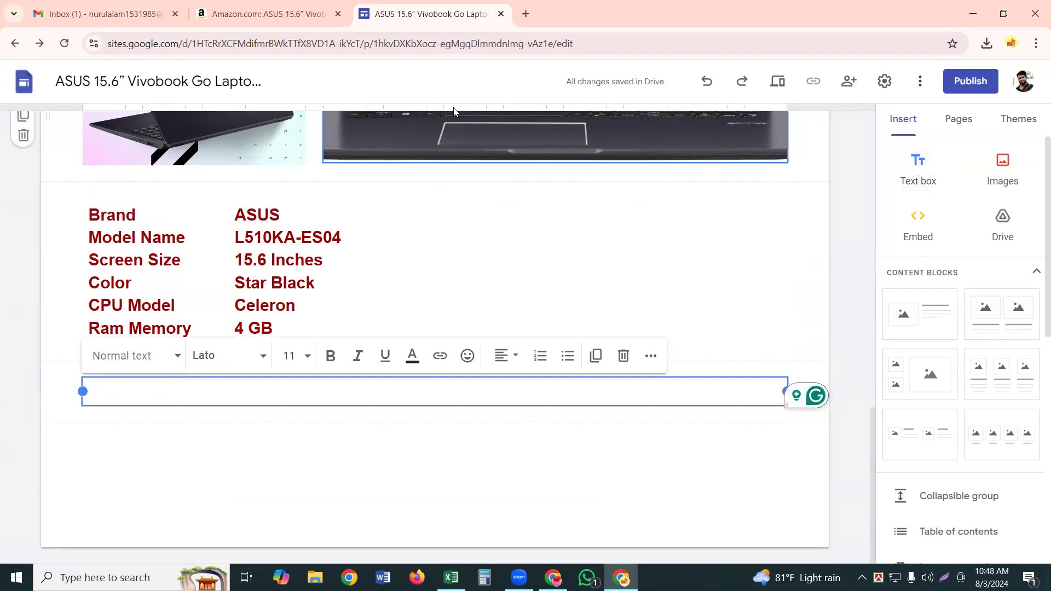
{"action": "left_click", "coordinate": [251, 5]}
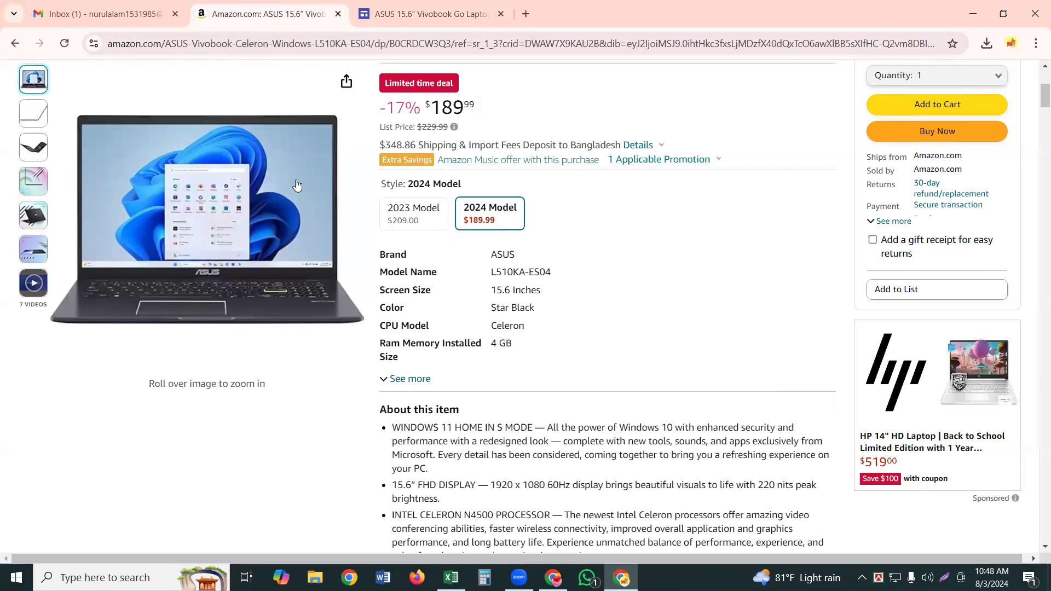
{"action": "scroll", "coordinate": [328, 179], "scroll_direction": "down", "scroll_amount": 1}
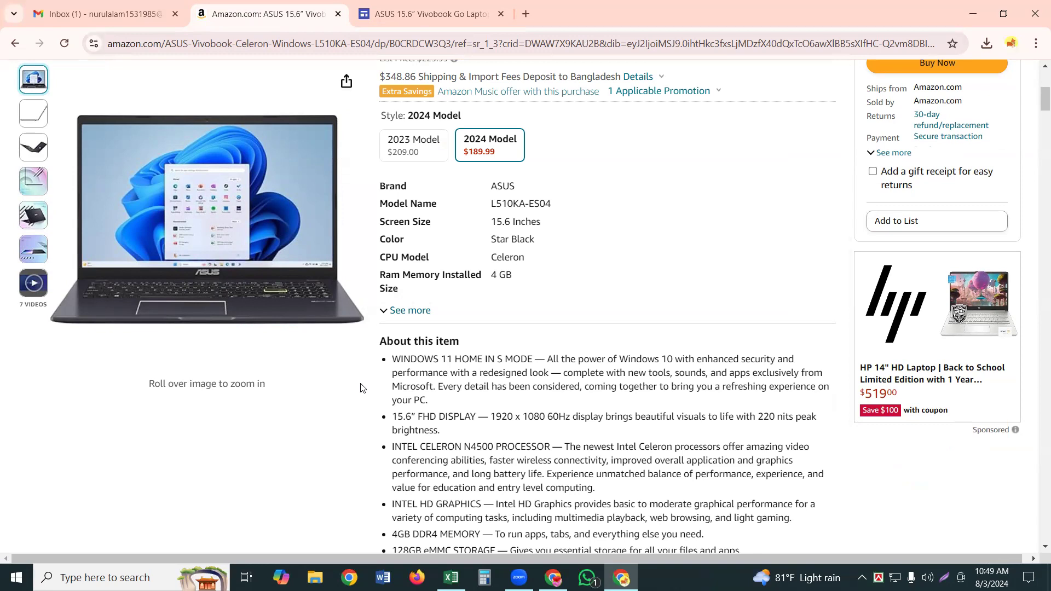
{"action": "mouse_move", "coordinate": [347, 327]}
{"action": "scroll", "coordinate": [393, 365], "scroll_direction": "down", "scroll_amount": 3}
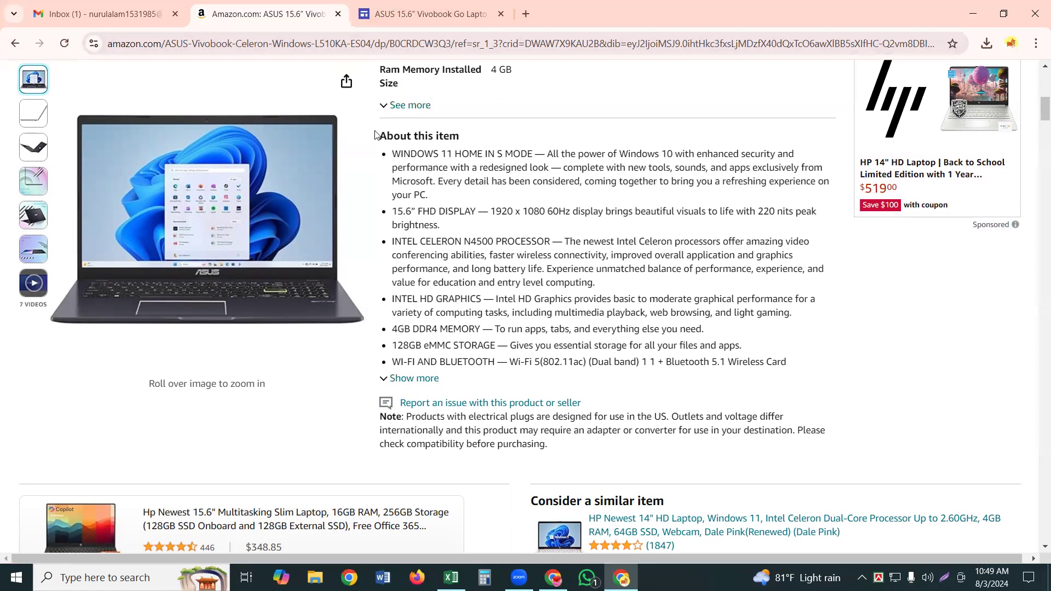
{"action": "left_click_drag", "start_coordinate": [376, 134], "coordinate": [748, 382]}
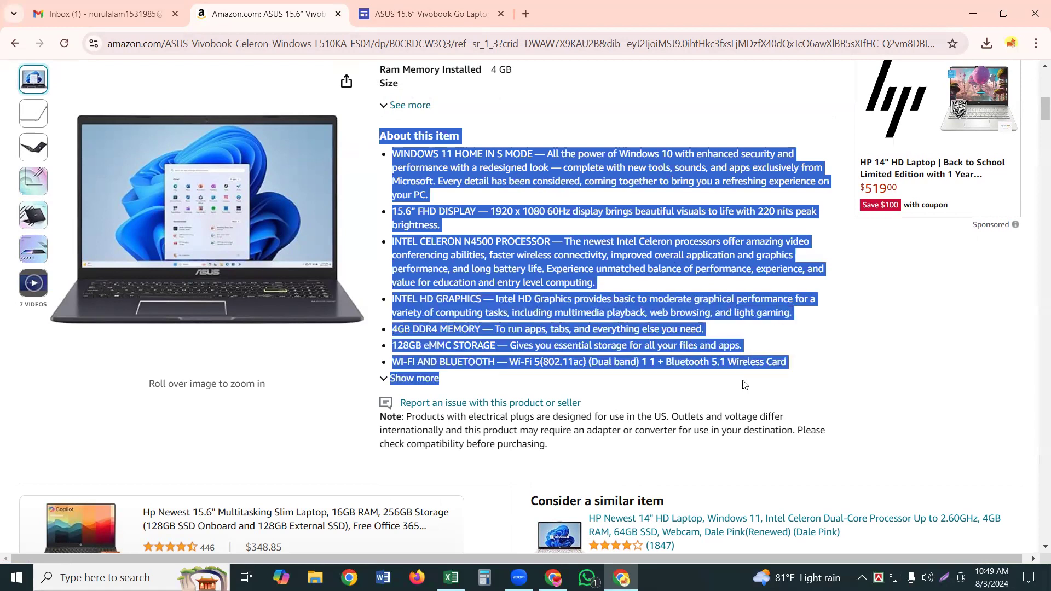
{"action": "left_click", "coordinate": [749, 381]}
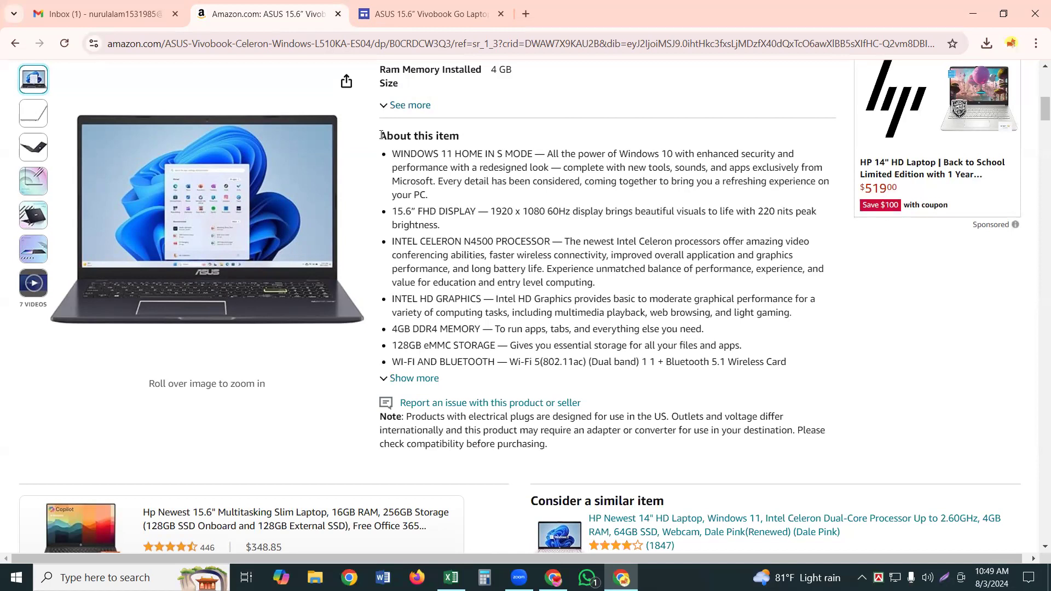
{"action": "left_click_drag", "start_coordinate": [382, 135], "coordinate": [574, 373]}
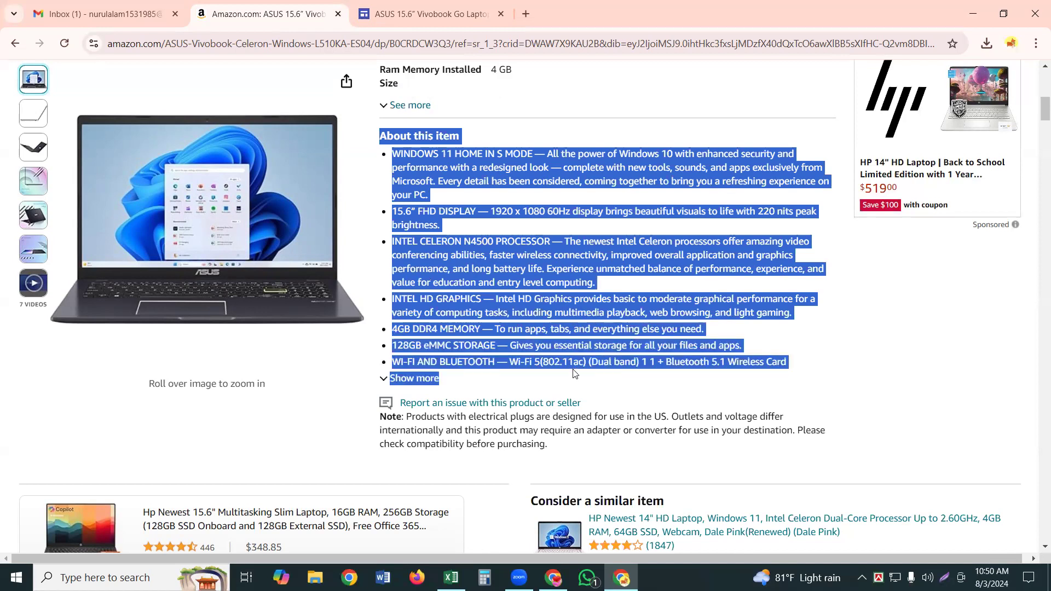
{"action": "left_click", "coordinate": [573, 373]}
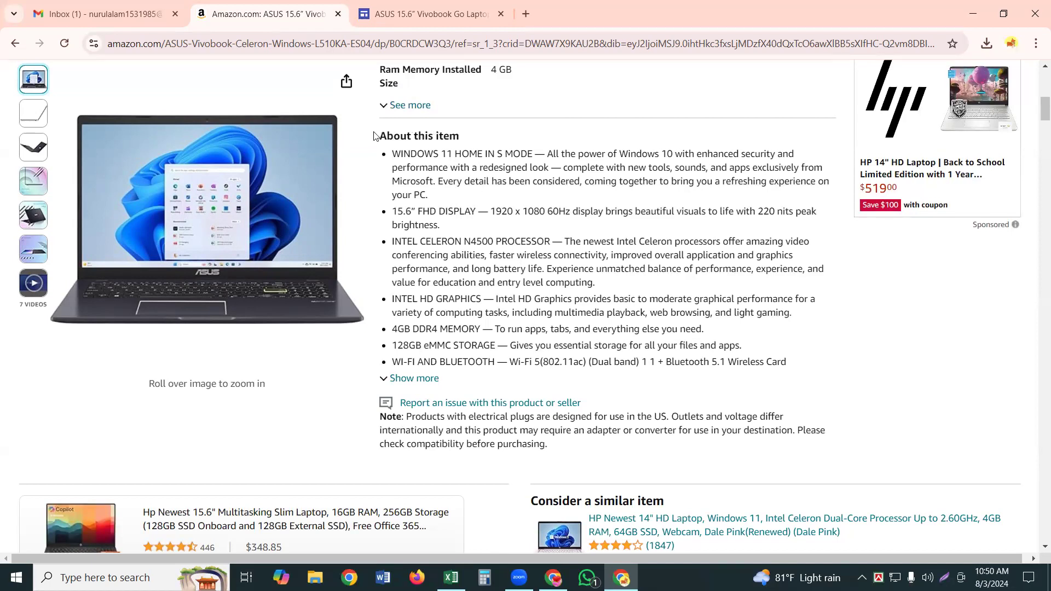
Copy the About this item heading and all its bullets through the WI-FI AND BLUETOOTH line, leaving out Show more
{"action": "left_click_drag", "start_coordinate": [374, 135], "coordinate": [473, 203]}
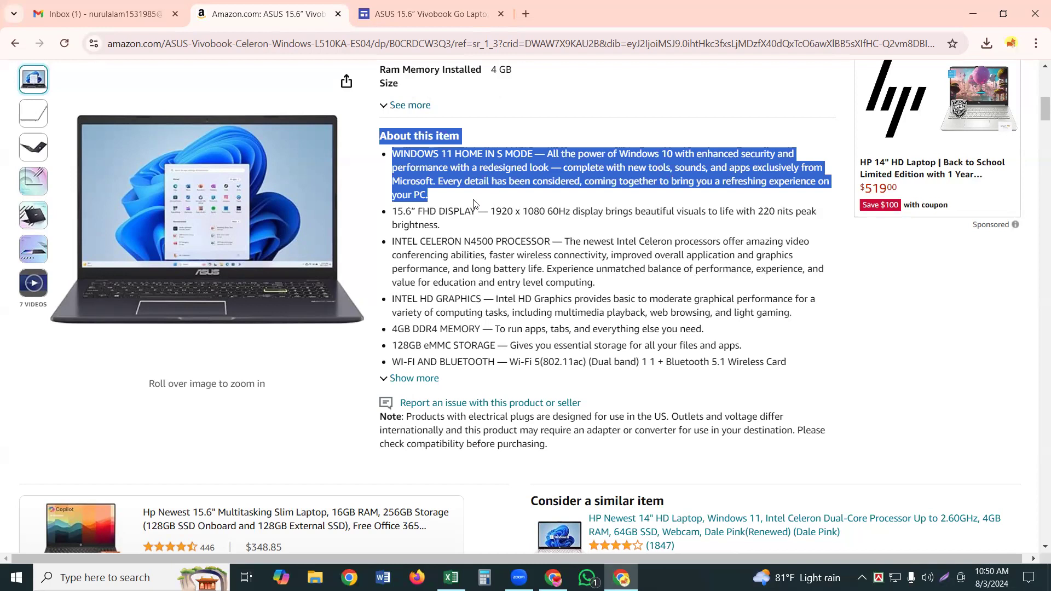
{"action": "key", "text": "shift+Right"}
{"action": "key", "text": "shift+Right"}
{"action": "key", "text": "shift+Right"}
{"action": "key", "text": "shift+Right"}
{"action": "key", "text": "shift+Right"}
{"action": "key", "text": "shift+Right"}
{"action": "key", "text": "shift+Right"}
{"action": "key", "text": "shift+Right"}
{"action": "key", "text": "shift+Right"}
{"action": "key", "text": "shift+Right"}
{"action": "key", "text": "shift+Right"}
{"action": "key", "text": "shift+Right"}
{"action": "key", "text": "shift+Right"}
{"action": "key", "text": "shift+Right"}
{"action": "key", "text": "shift+Right"}
{"action": "key", "text": "shift+Right"}
{"action": "key", "text": "shift+Right"}
{"action": "key", "text": "shift+Right"}
{"action": "key", "text": "shift+Right"}
{"action": "key", "text": "shift+Right"}
{"action": "key", "text": "shift+Right"}
{"action": "key", "text": "shift+Right"}
{"action": "key", "text": "shift+Right"}
{"action": "key", "text": "shift+Right"}
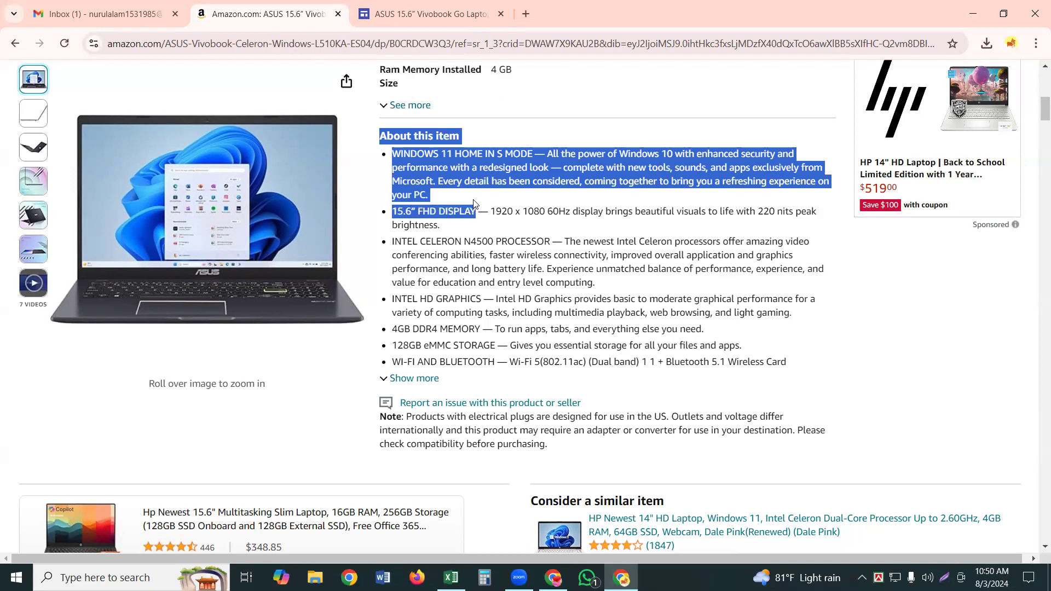
{"action": "key", "text": "shift+Right"}
{"action": "key", "text": "shift+Right"}
{"action": "key", "text": "shift+Right"}
{"action": "key", "text": "shift+Right"}
{"action": "key", "text": "shift+Right"}
{"action": "key", "text": "shift+Right"}
{"action": "key", "text": "shift+Right"}
{"action": "key", "text": "shift+Right"}
{"action": "key", "text": "shift+Down"}
{"action": "key", "text": "shift+Down"}
{"action": "key", "text": "shift+Down"}
{"action": "key", "text": "shift+Down"}
{"action": "key", "text": "shift+Down"}
{"action": "key", "text": "shift+Down"}
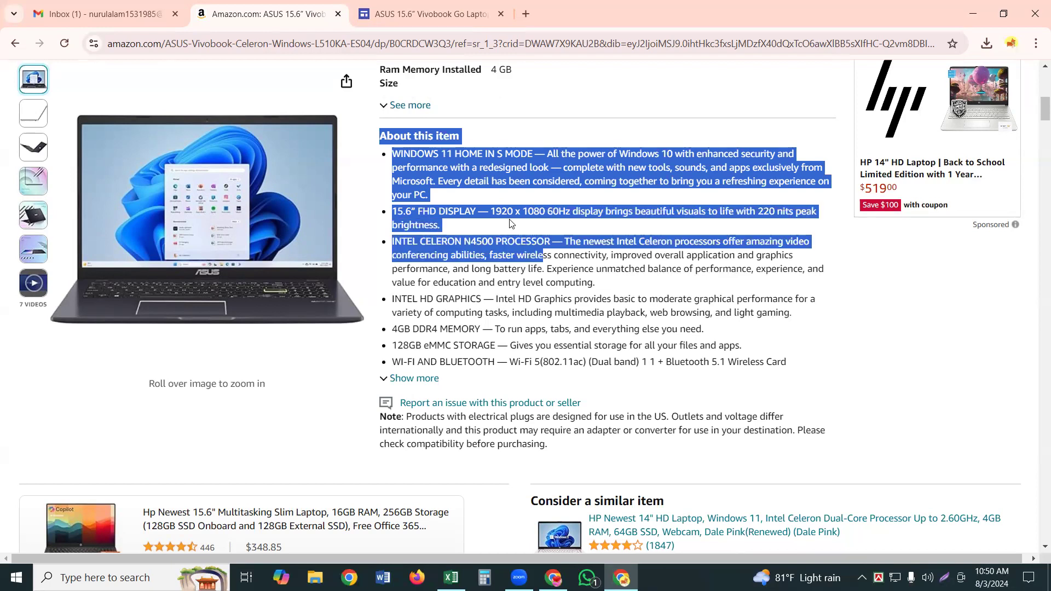
{"action": "key", "text": "shift+Down"}
{"action": "key", "text": "shift+Down"}
{"action": "key", "text": "shift+Down"}
{"action": "key", "text": "shift+Down"}
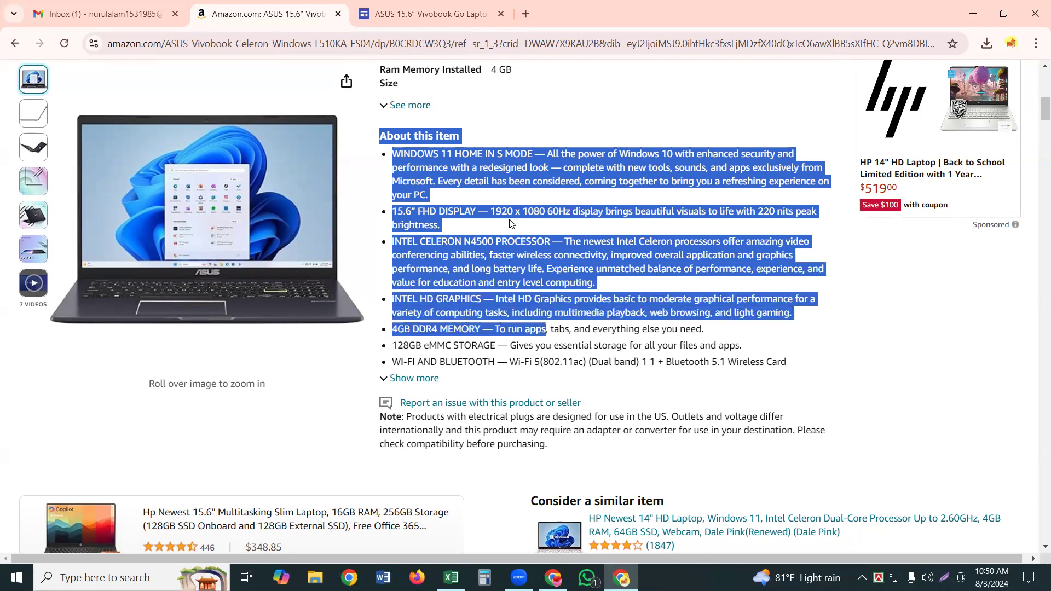
{"action": "key", "text": "shift+End"}
{"action": "key", "text": "ctrl+c"}
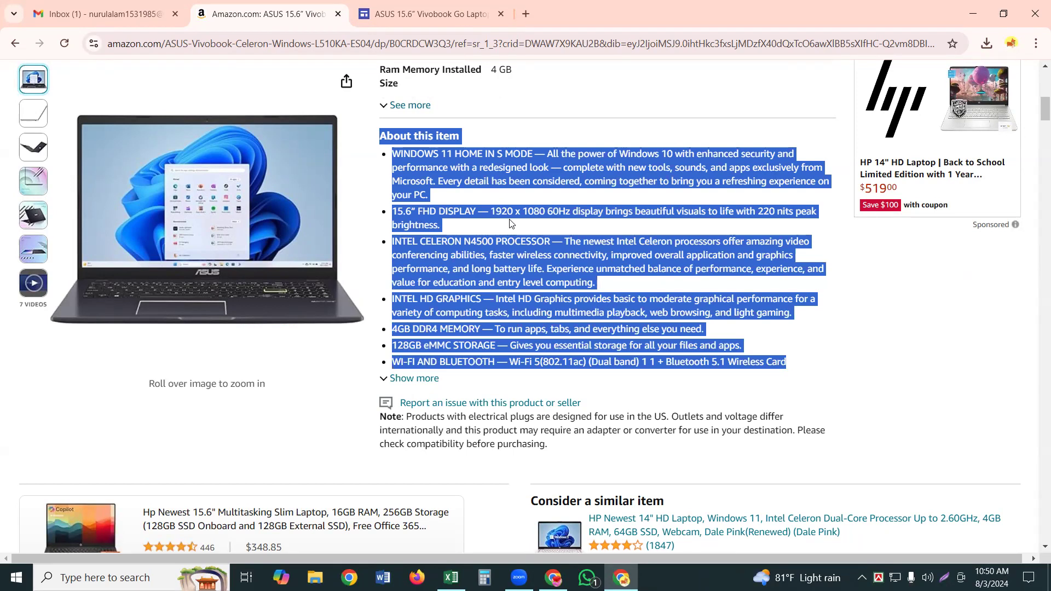
Return to the Google Sites page and paste the copied About this item text into the empty text box
{"action": "key", "text": "ctrl+Tab"}
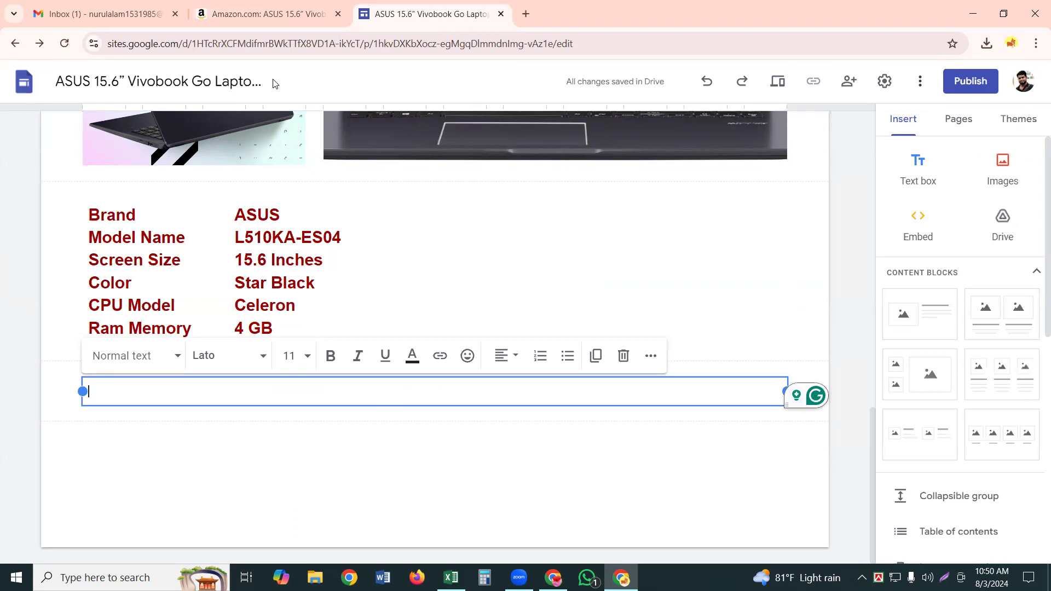
{"action": "key", "text": "ctrl+v"}
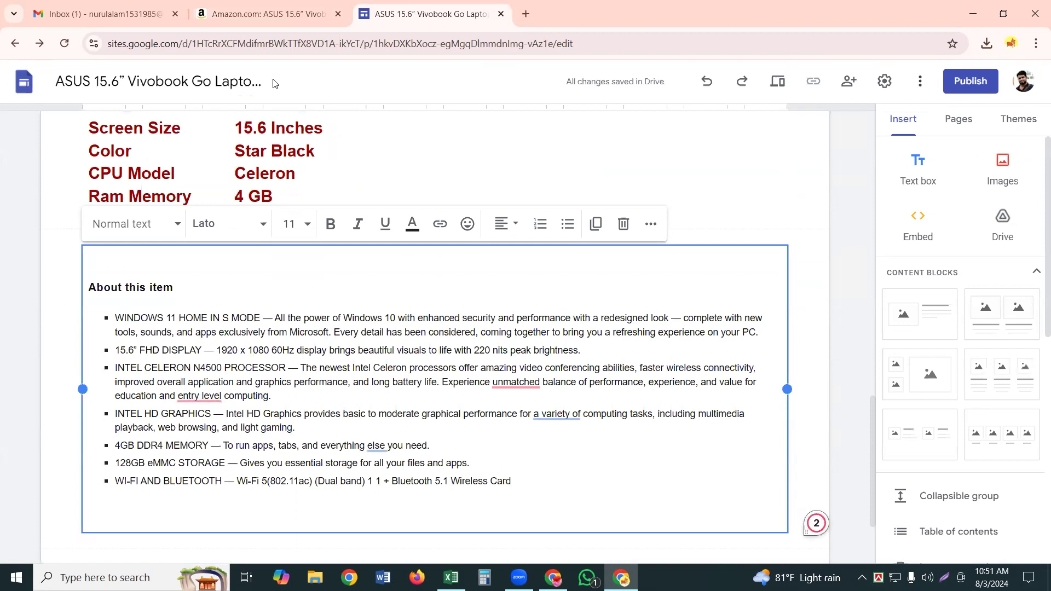
{"action": "type", "text": "a"}
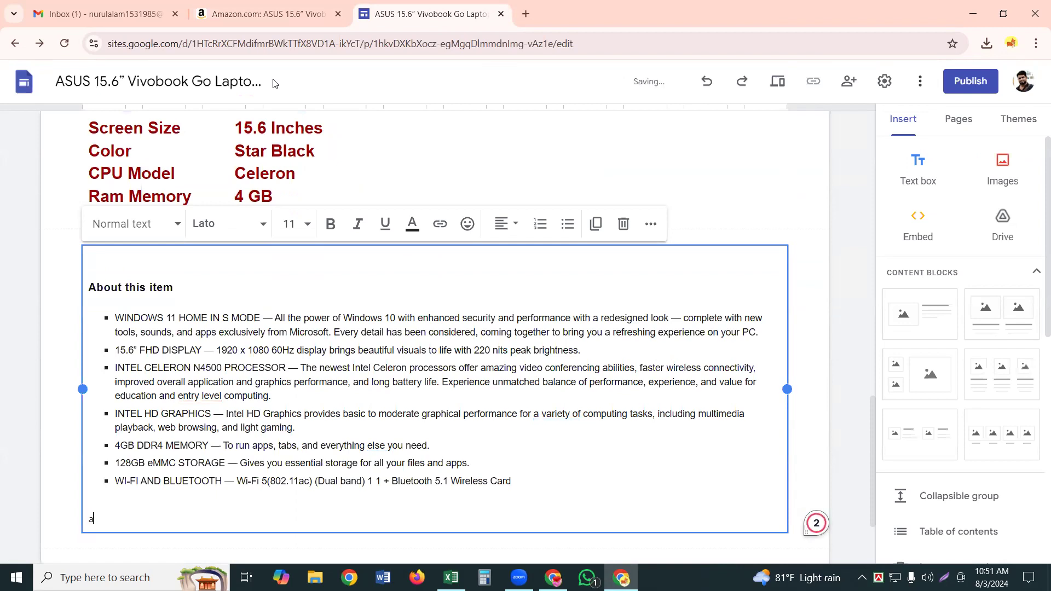
{"action": "key", "text": "BackSpace"}
{"action": "key", "text": "BackSpace"}
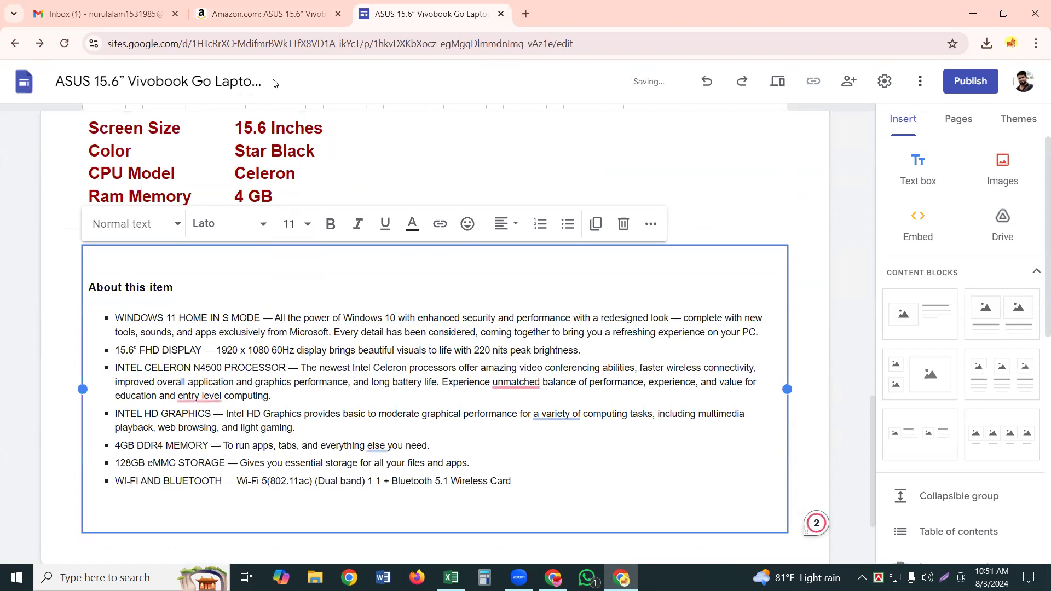
Format all the About this item text in size 18, bold and blue
{"action": "key", "text": "ctrl+a"}
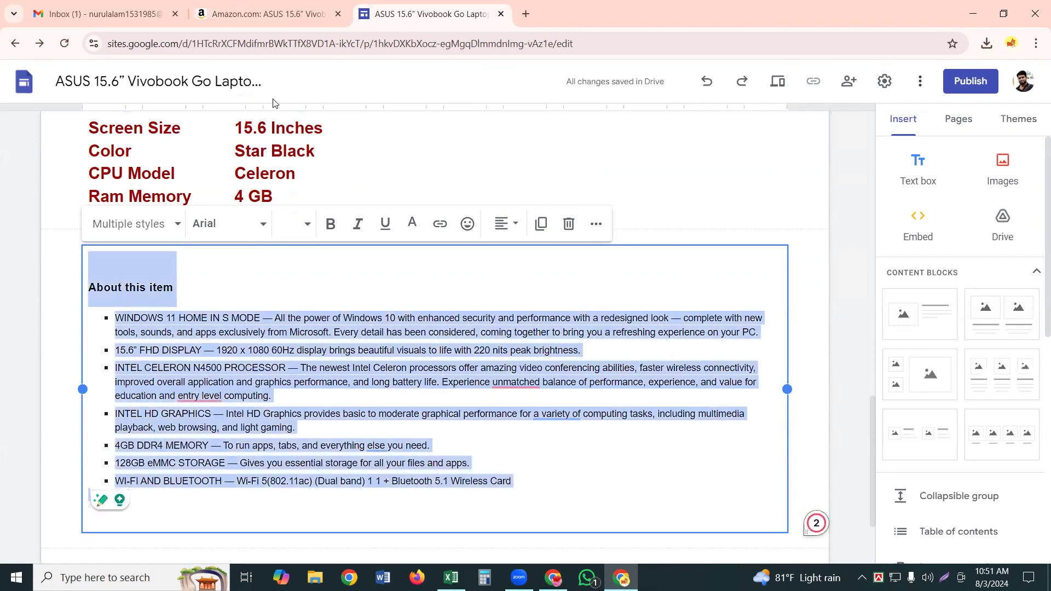
{"action": "left_click", "coordinate": [305, 212]}
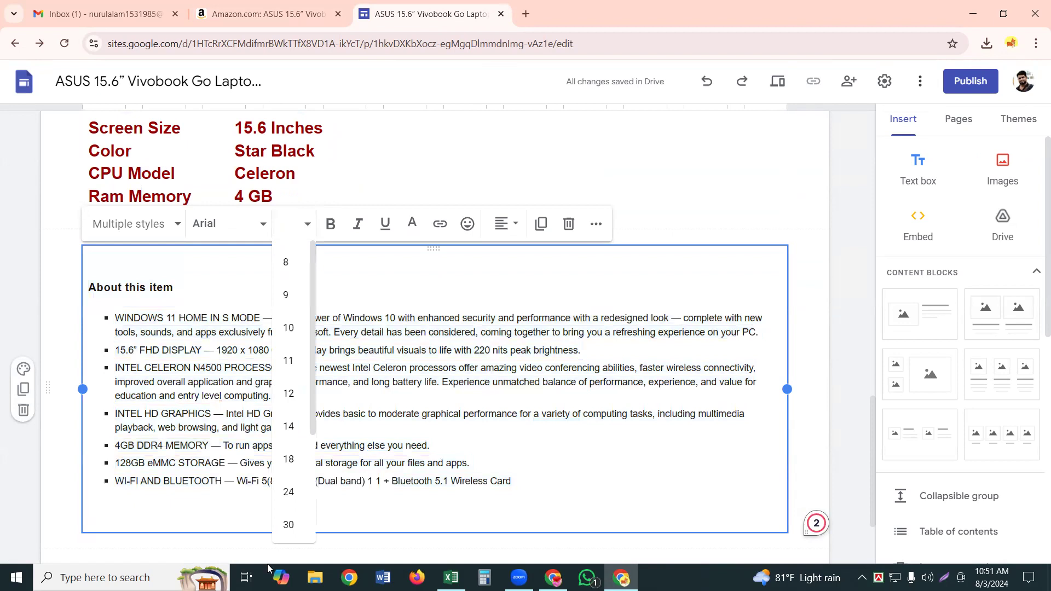
{"action": "left_click", "coordinate": [286, 470]}
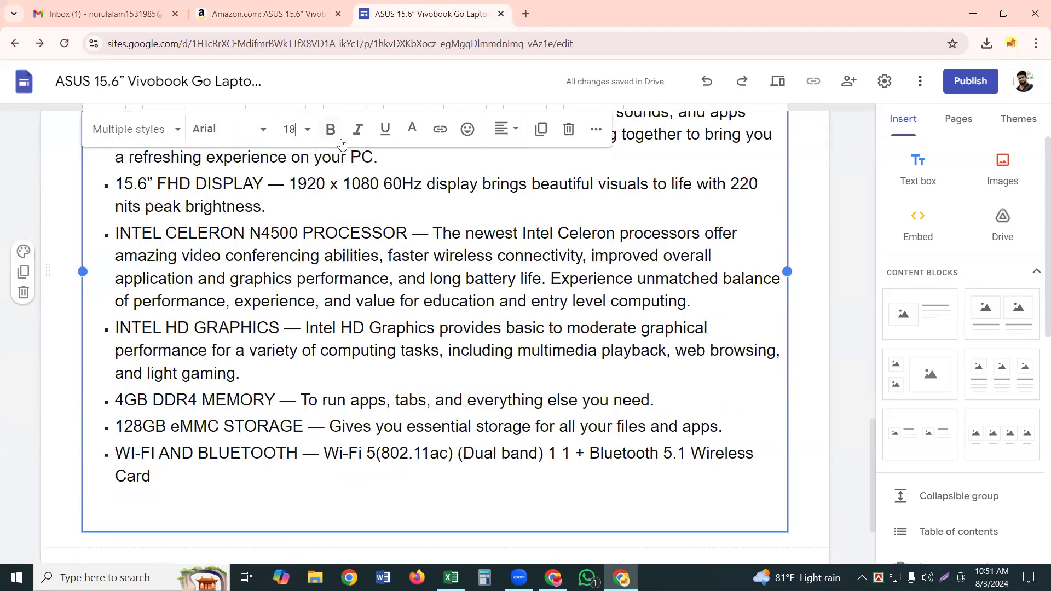
{"action": "left_click", "coordinate": [340, 134]}
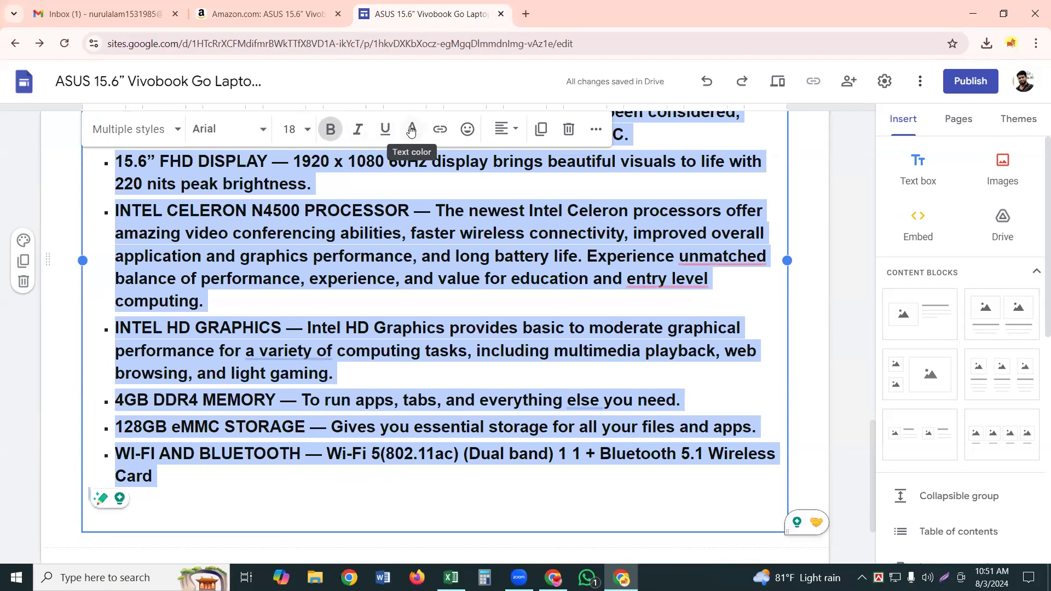
{"action": "left_click", "coordinate": [411, 129]}
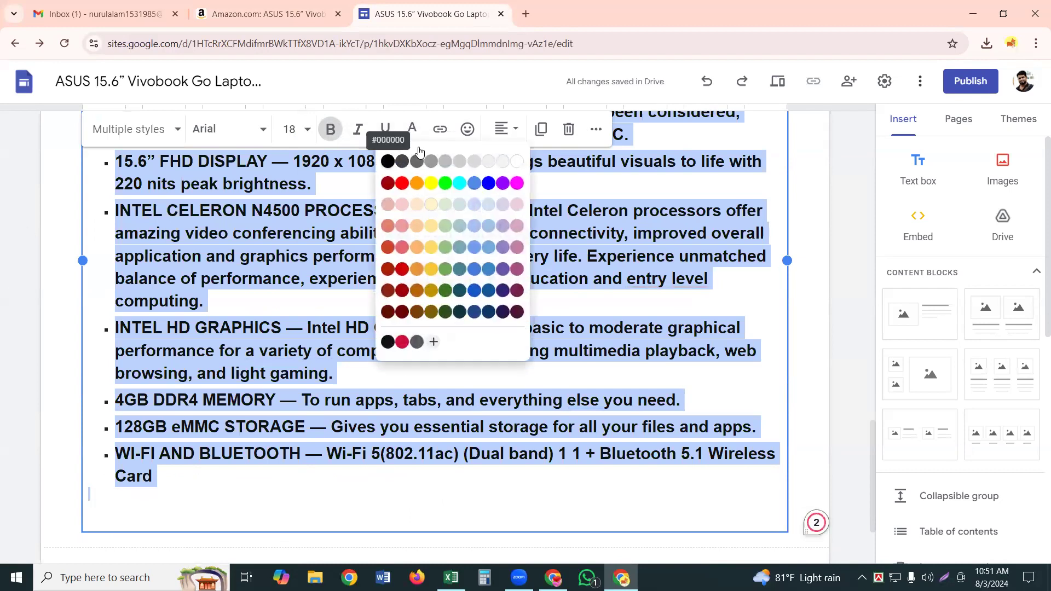
{"action": "left_click", "coordinate": [486, 185]}
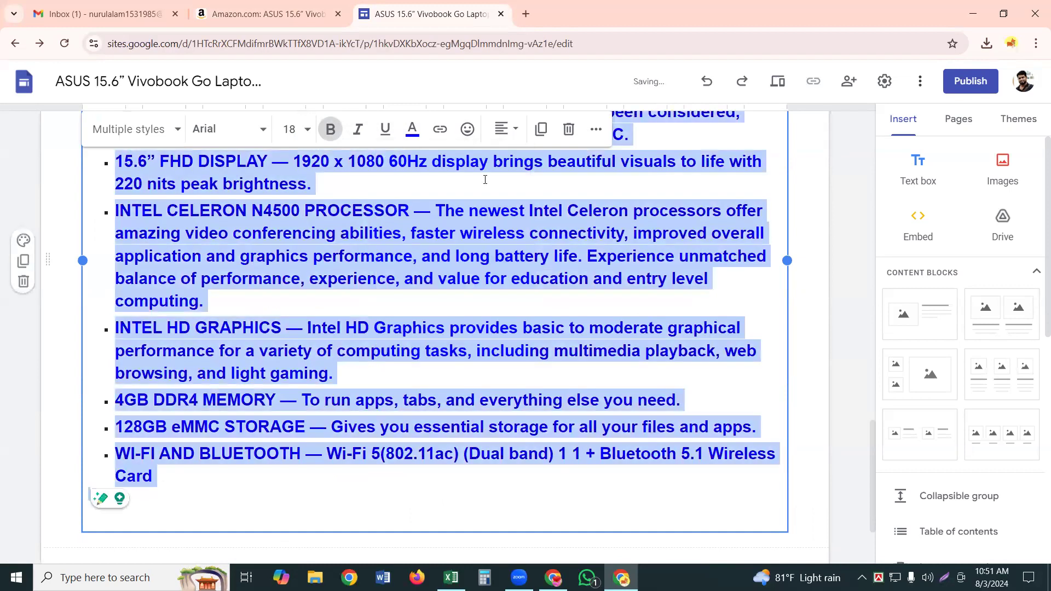
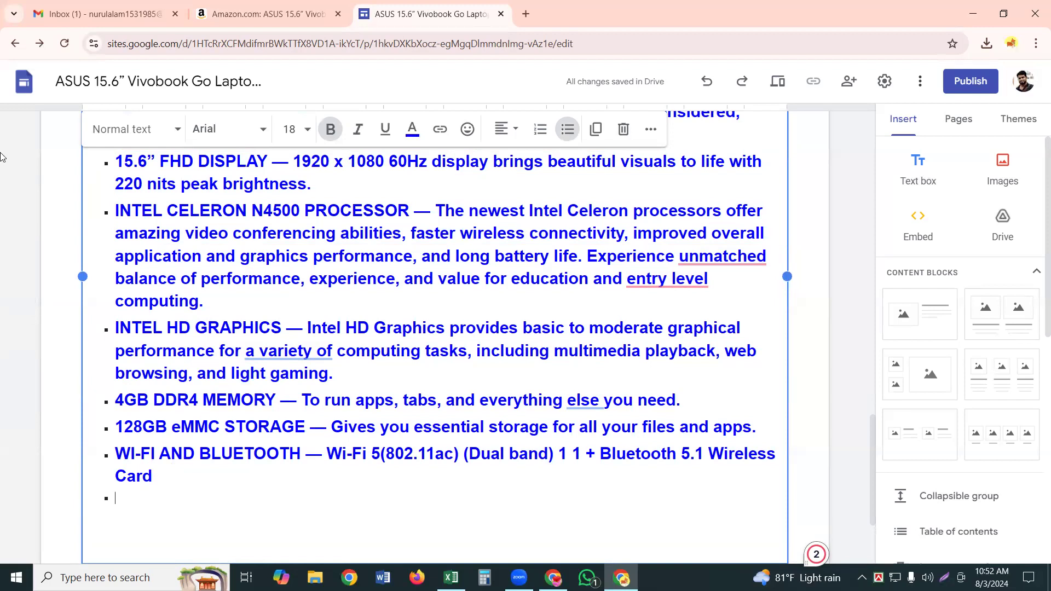
Add the line "Click here for buy >>>" as a new bullet below the WI-FI AND BLUETOOTH item
{"action": "type", "text": "C"}
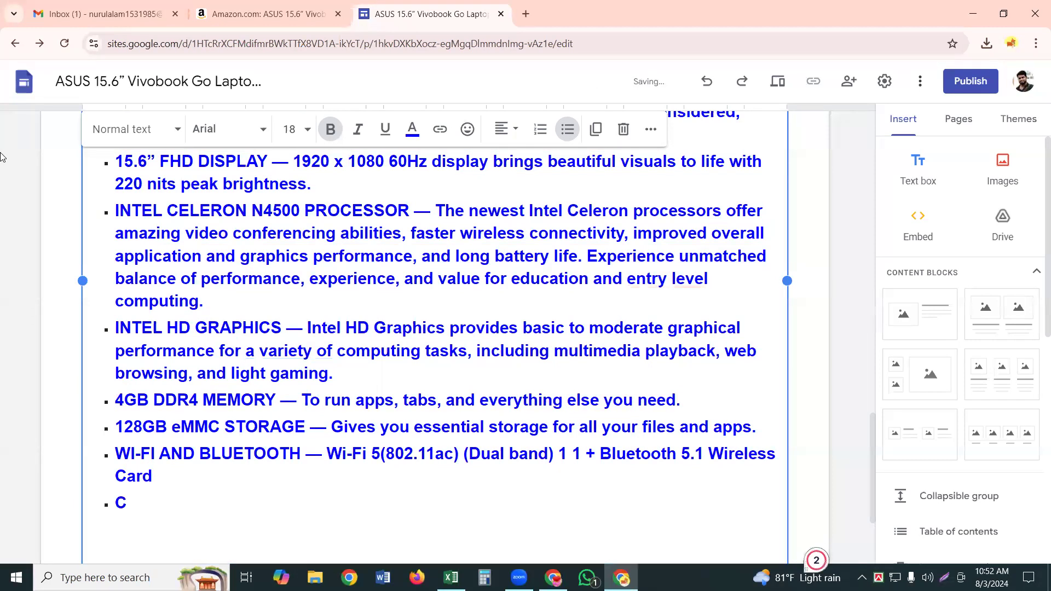
{"action": "type", "text": "li"}
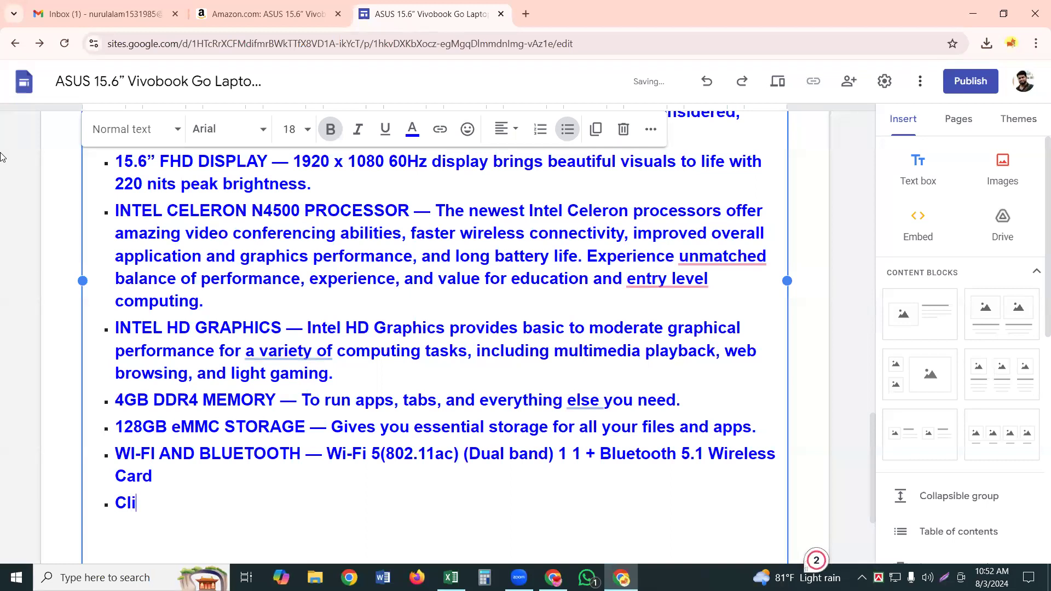
{"action": "type", "text": "ck here r"}
{"action": "key", "text": "BackSpace"}
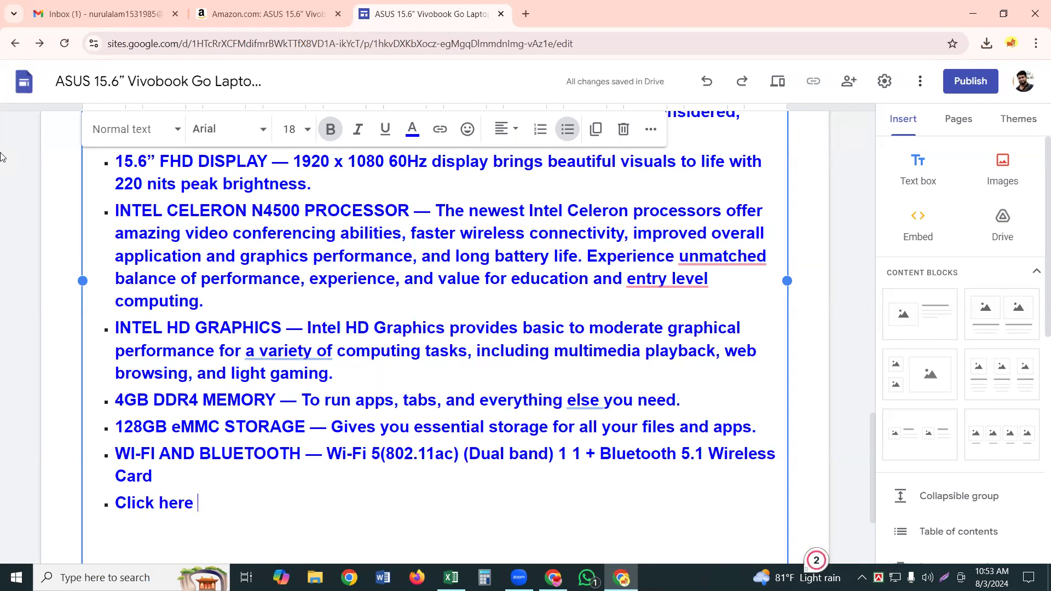
{"action": "type", "text": "fo"}
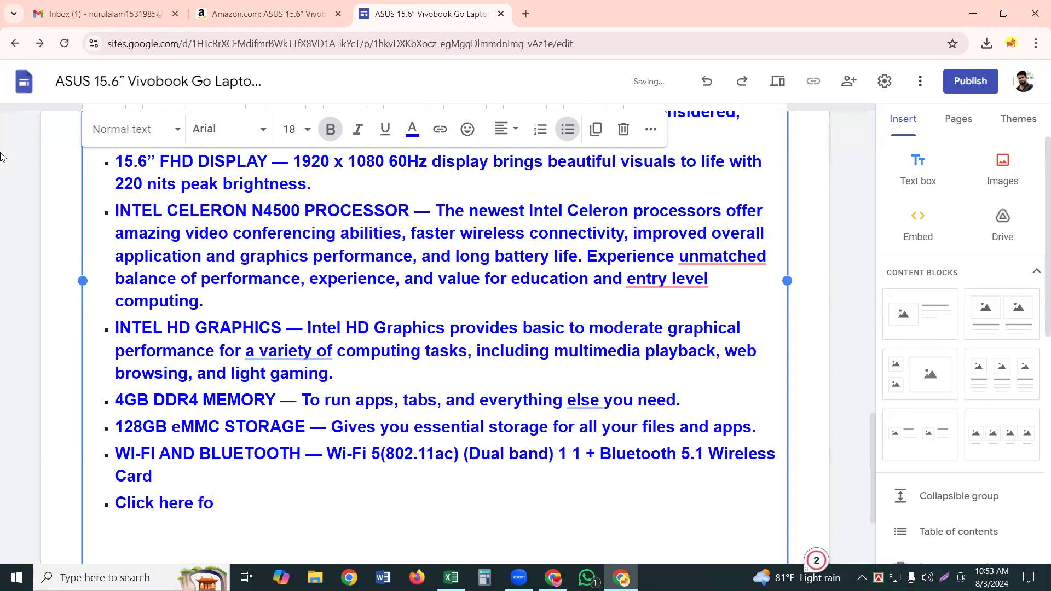
{"action": "type", "text": "r by"}
{"action": "key", "text": "BackSpace"}
{"action": "type", "text": "uy"}
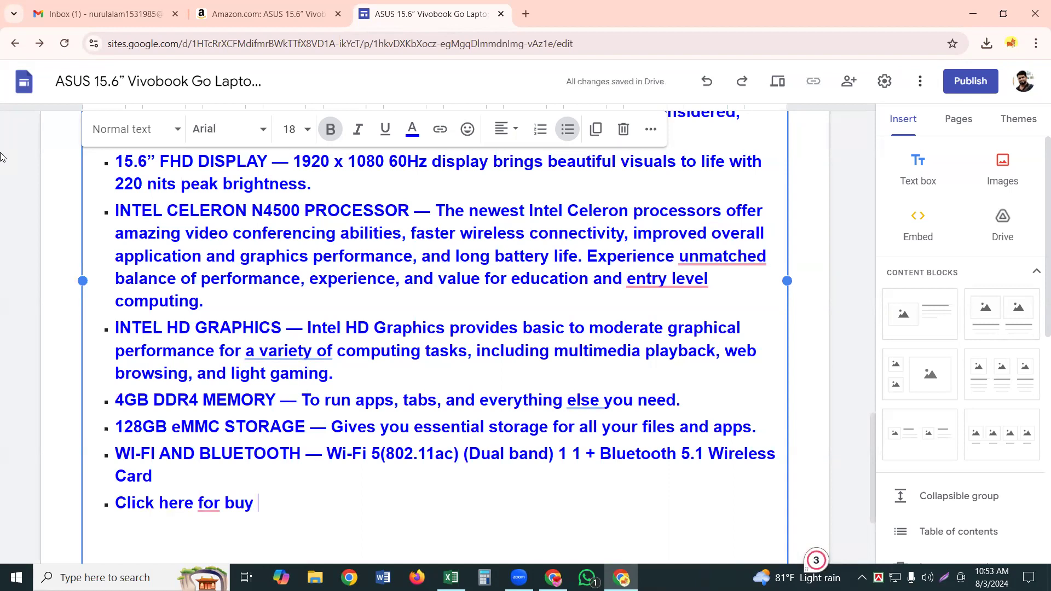
{"action": "type", "text": " >>>"}
Switch to the Amazon product page and copy the laptop's share link
{"action": "left_click", "coordinate": [219, 13]}
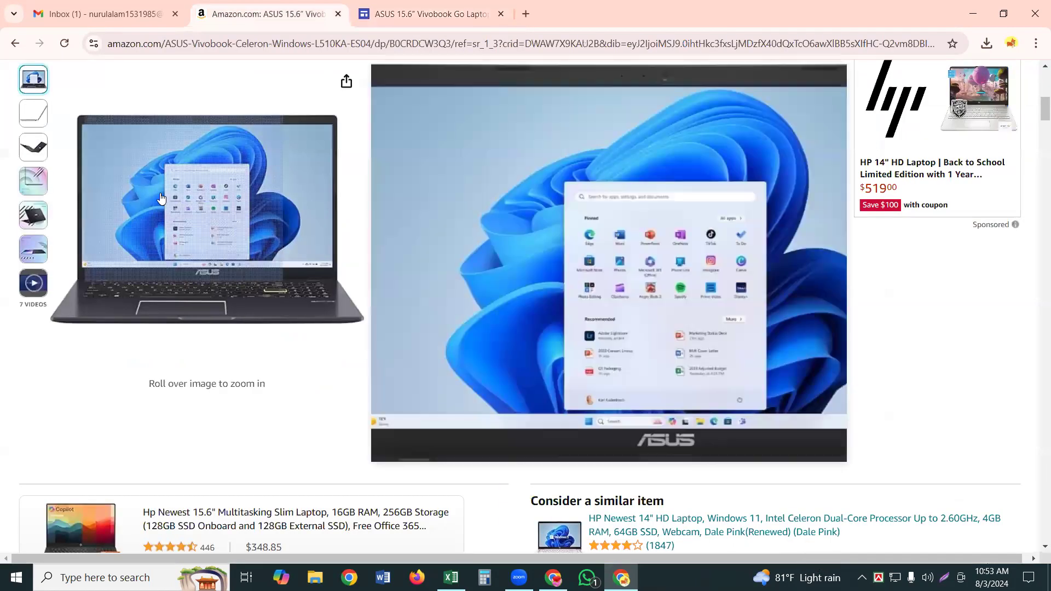
{"action": "left_click", "coordinate": [159, 194]}
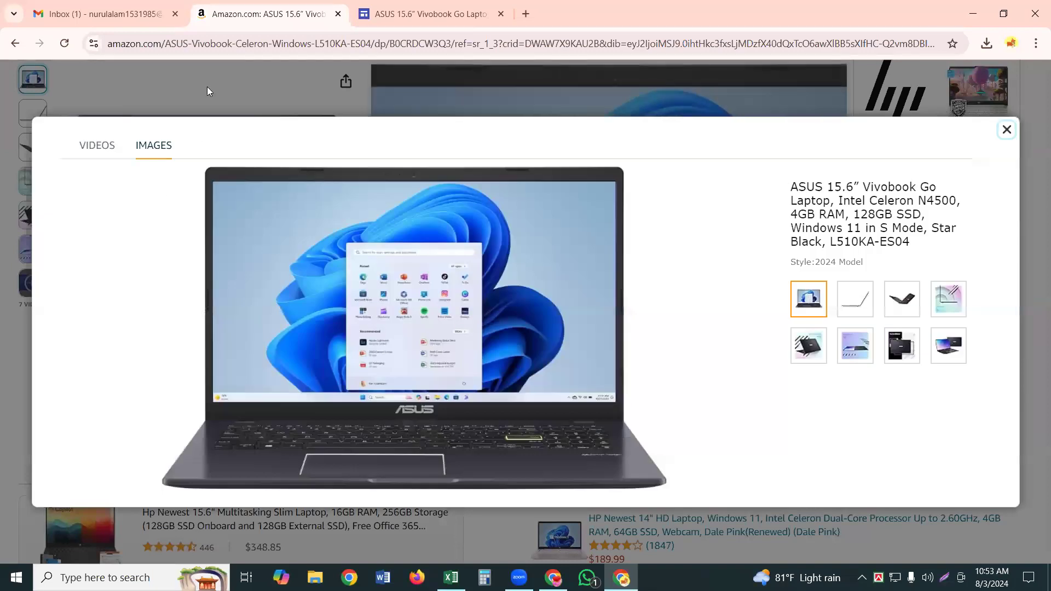
{"action": "left_click", "coordinate": [207, 86]}
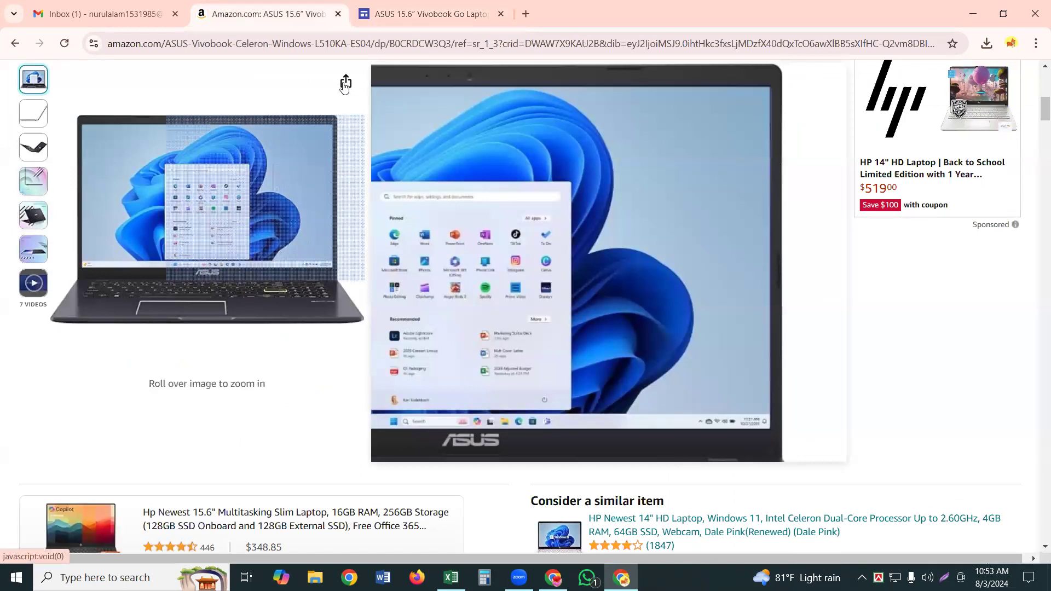
{"action": "left_click", "coordinate": [346, 82]}
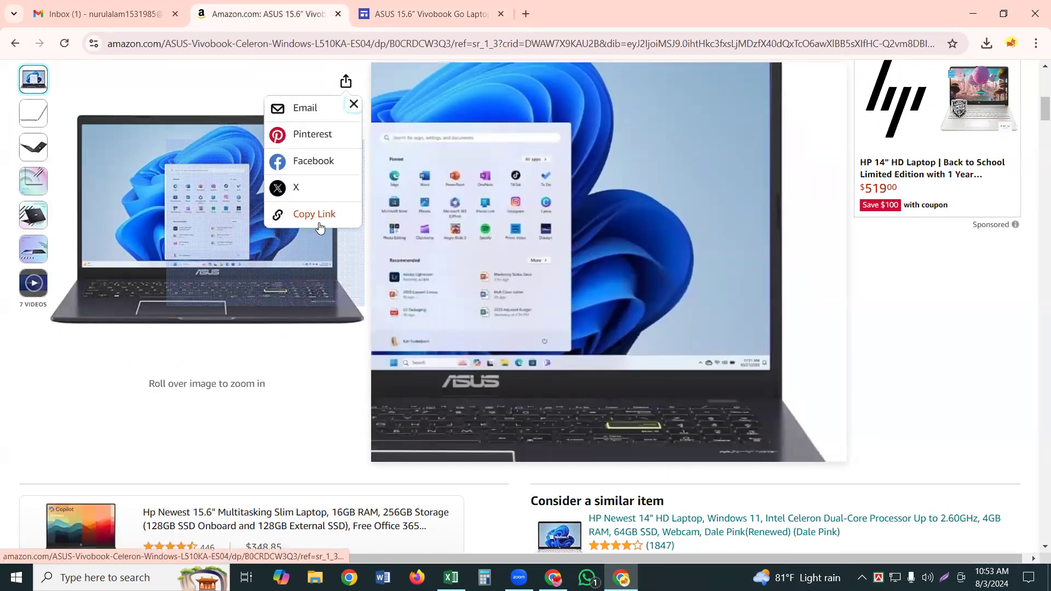
{"action": "left_click", "coordinate": [320, 218]}
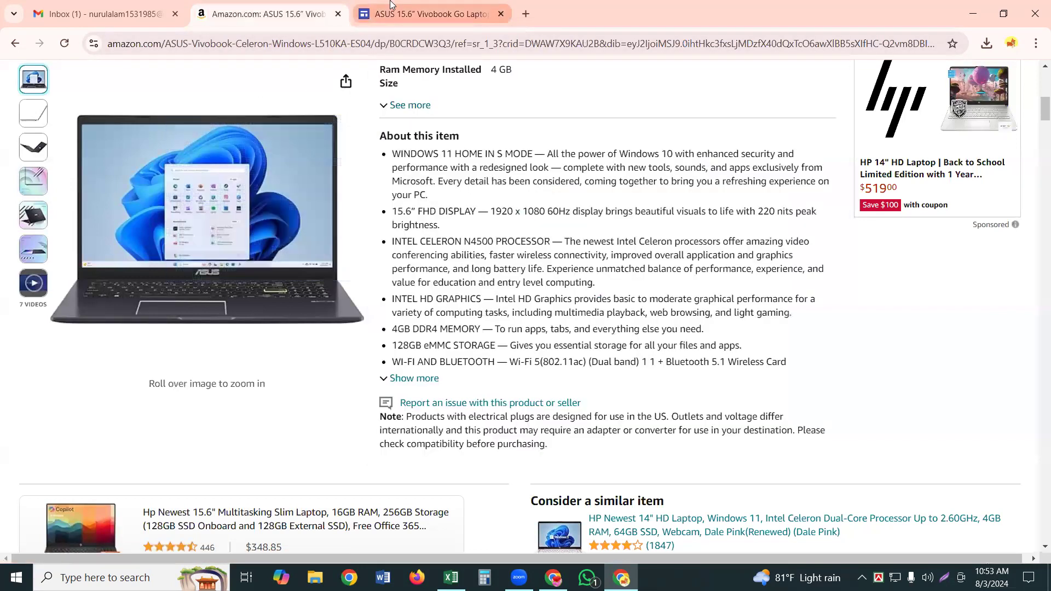
{"action": "left_click", "coordinate": [392, 8]}
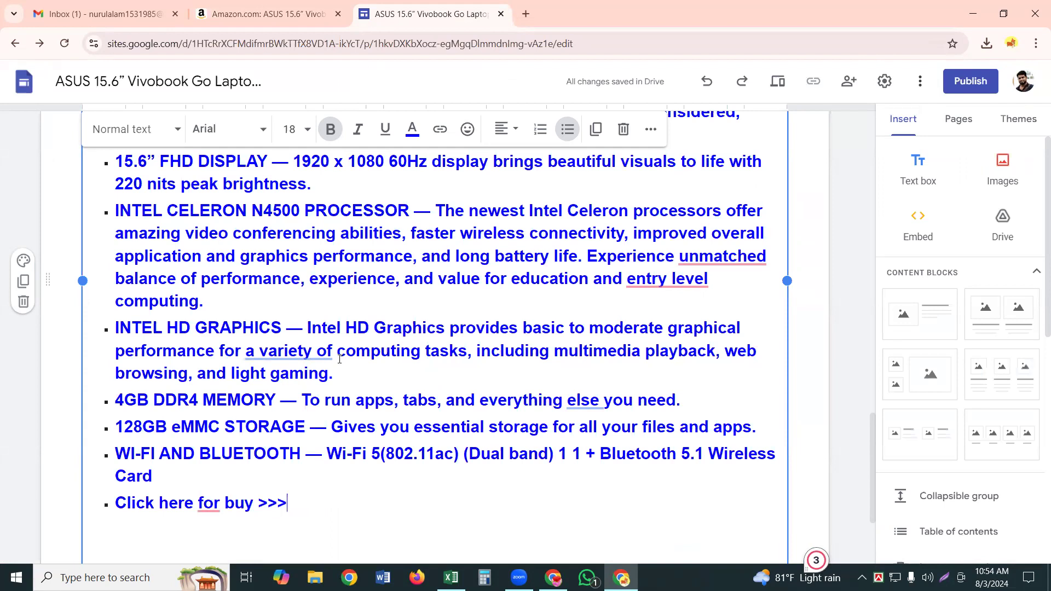
{"action": "key", "text": "Left"}
{"action": "key", "text": "Left"}
{"action": "key", "text": "Right"}
{"action": "key", "text": "shift+Left"}
{"action": "key", "text": "shift+Left"}
{"action": "key", "text": "shift+Left"}
{"action": "key", "text": "shift+Left"}
{"action": "key", "text": "shift+Left"}
{"action": "key", "text": "shift+Left"}
{"action": "key", "text": "shift+Left"}
{"action": "key", "text": "shift+Left"}
{"action": "key", "text": "shift+Left"}
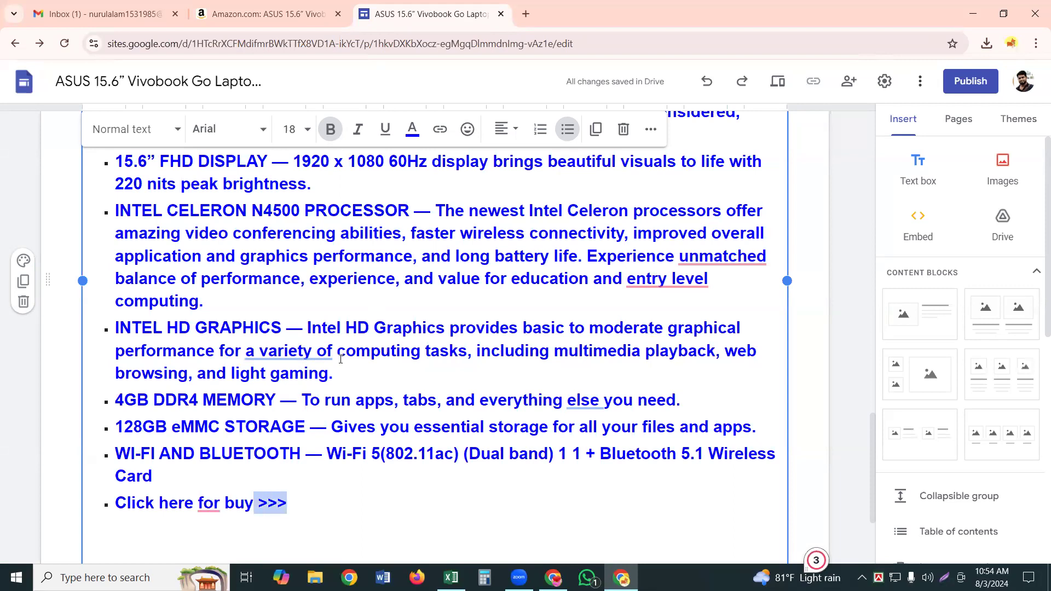
{"action": "key", "text": "shift+Left"}
{"action": "key", "text": "shift+Left"}
{"action": "key", "text": "shift+Left"}
{"action": "key", "text": "shift+Left"}
{"action": "key", "text": "shift+Left"}
{"action": "key", "text": "shift+Left"}
{"action": "key", "text": "shift+Left"}
{"action": "key", "text": "shift+Left"}
{"action": "key", "text": "shift+Left"}
{"action": "key", "text": "shift+Left"}
{"action": "key", "text": "shift+Left"}
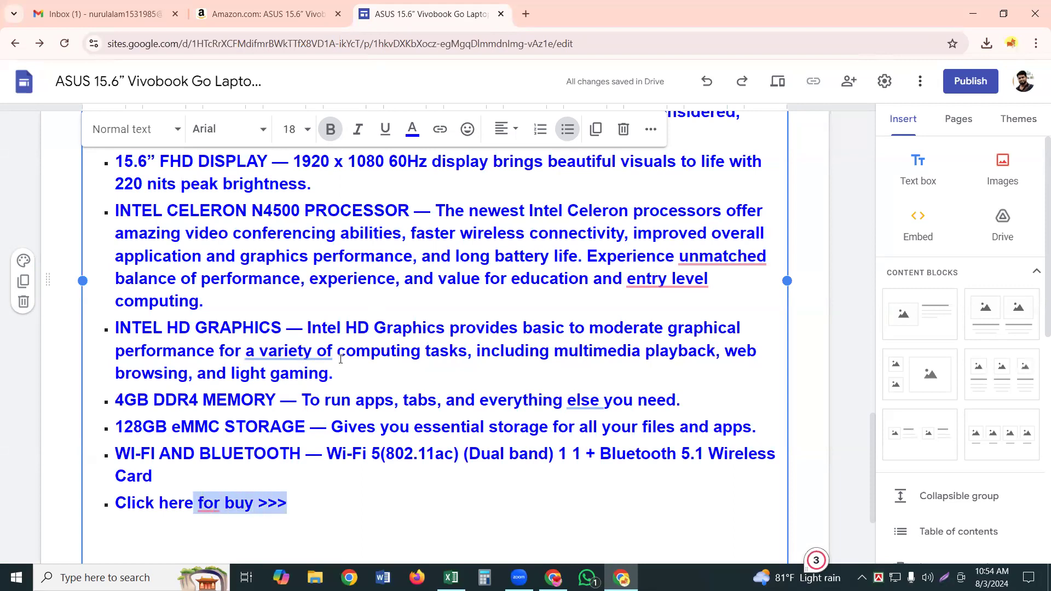
{"action": "key", "text": "shift+Left"}
{"action": "key", "text": "shift+Left"}
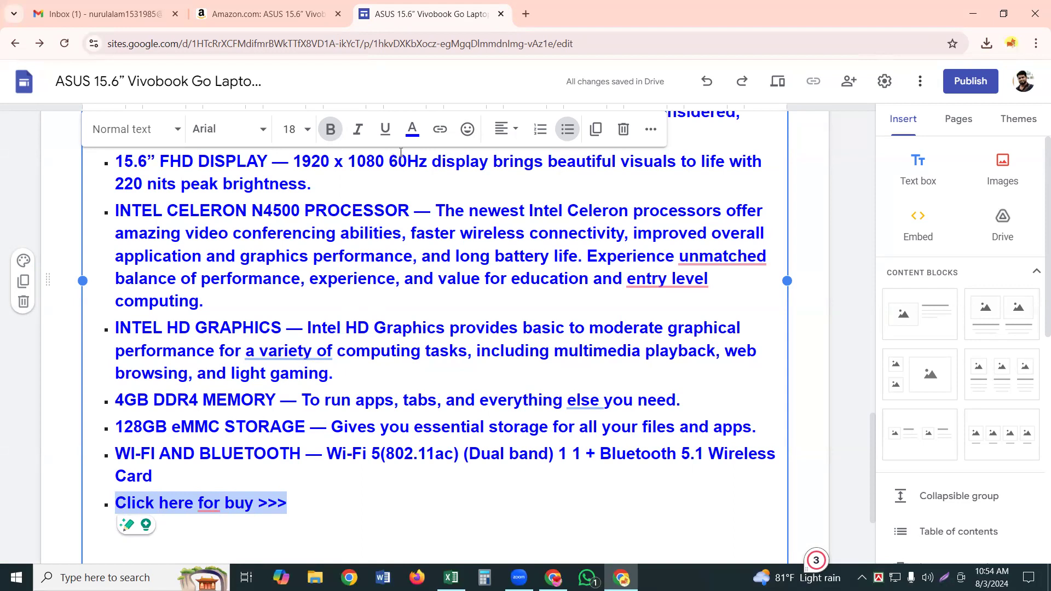
{"action": "left_click", "coordinate": [439, 130]}
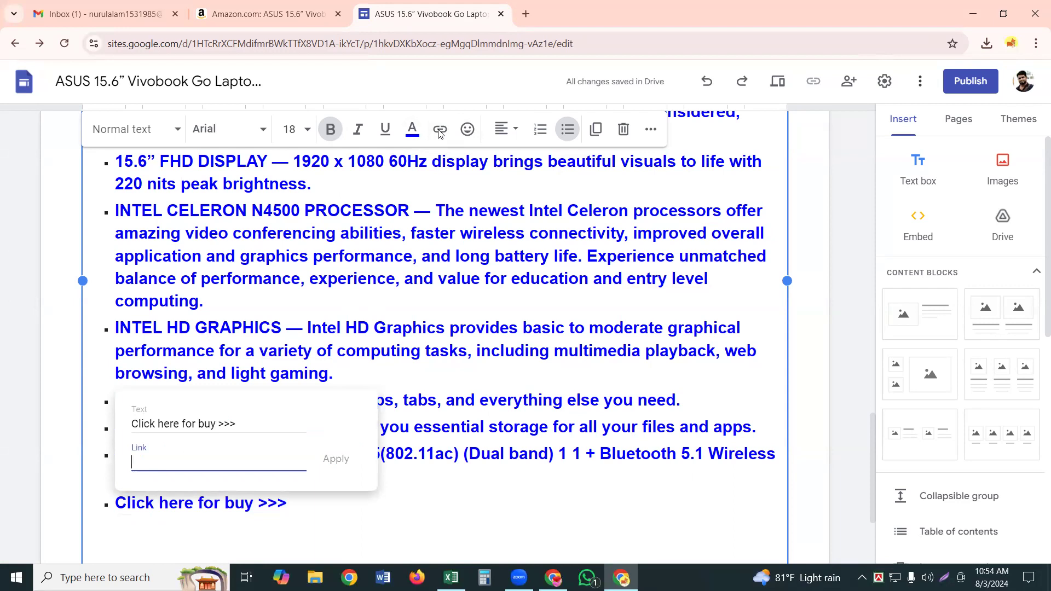
{"action": "type", "text": "https://a.co/d/doAAfLE"}
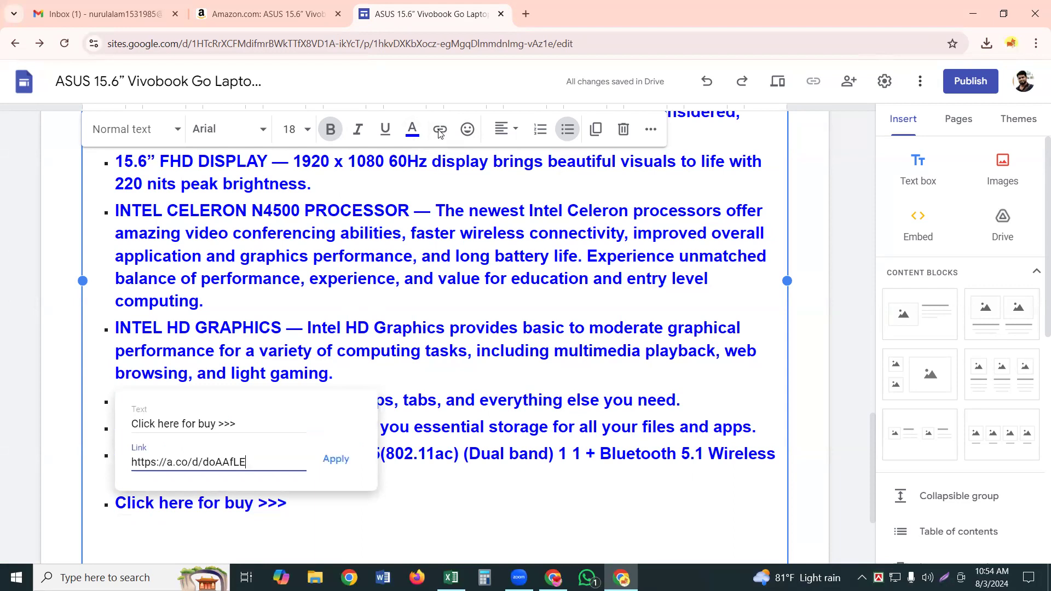
{"action": "left_click", "coordinate": [321, 464]}
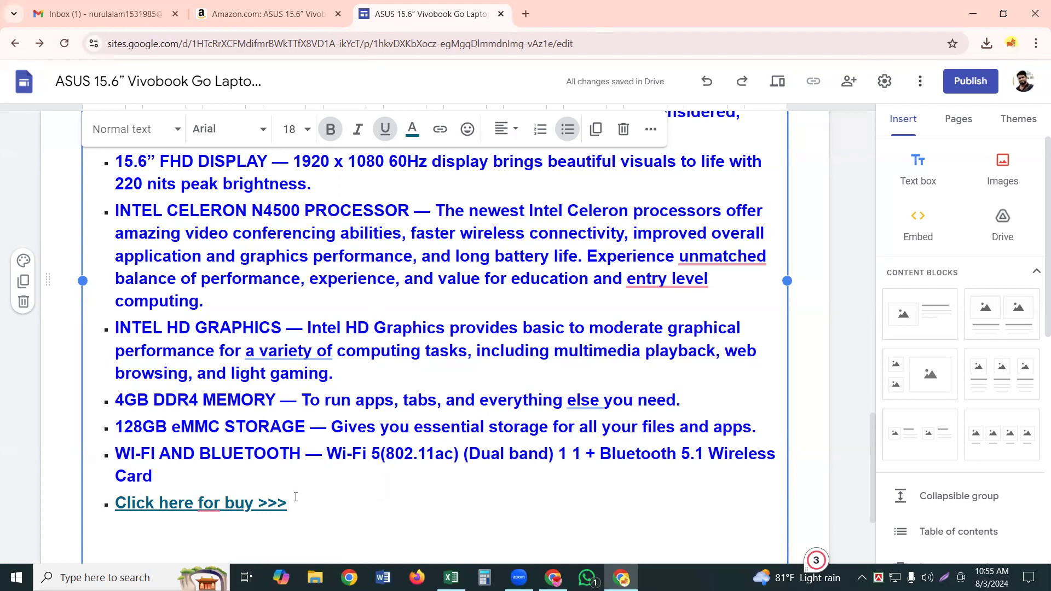
Change the color of the whole "Click here for buy >>>" link text to red (#ff0000)
{"action": "key", "text": "shift+Left"}
{"action": "key", "text": "shift+Left"}
{"action": "key", "text": "shift+Left"}
{"action": "key", "text": "shift+Left"}
{"action": "key", "text": "shift+Left"}
{"action": "key", "text": "shift+Left"}
{"action": "key", "text": "shift+Left"}
{"action": "key", "text": "shift+Left"}
{"action": "key", "text": "shift+Left"}
{"action": "key", "text": "shift+Left"}
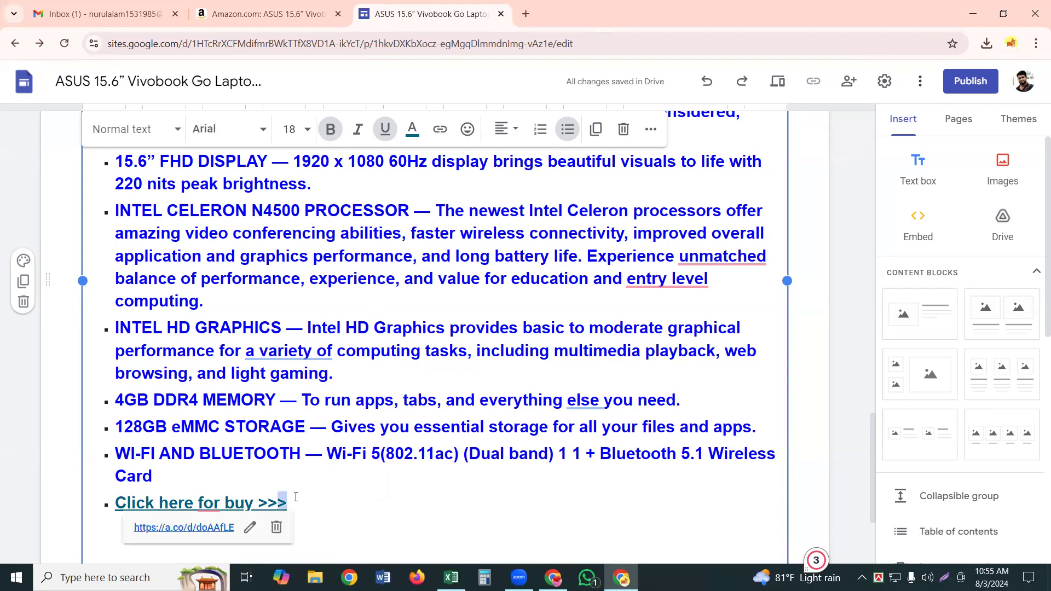
{"action": "key", "text": "shift+Left"}
{"action": "key", "text": "shift+Left"}
{"action": "key", "text": "shift+Left"}
{"action": "key", "text": "shift+Left"}
{"action": "key", "text": "shift+Left"}
{"action": "key", "text": "shift+Left"}
{"action": "key", "text": "shift+Left"}
{"action": "key", "text": "shift+Left"}
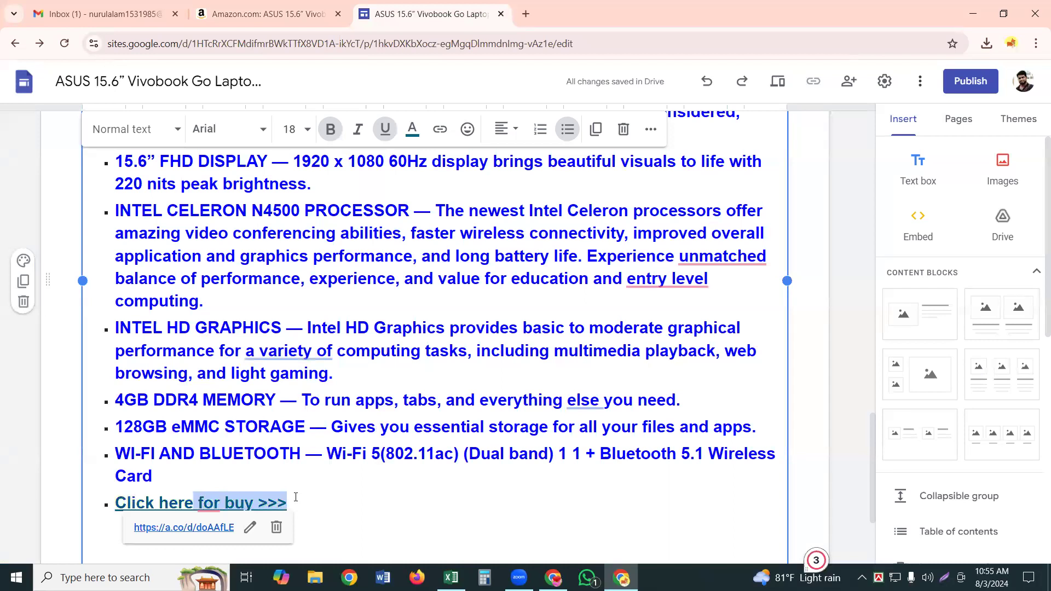
{"action": "key", "text": "shift+Left"}
{"action": "key", "text": "shift+Left"}
{"action": "key", "text": "shift+Left"}
{"action": "key", "text": "shift+Left"}
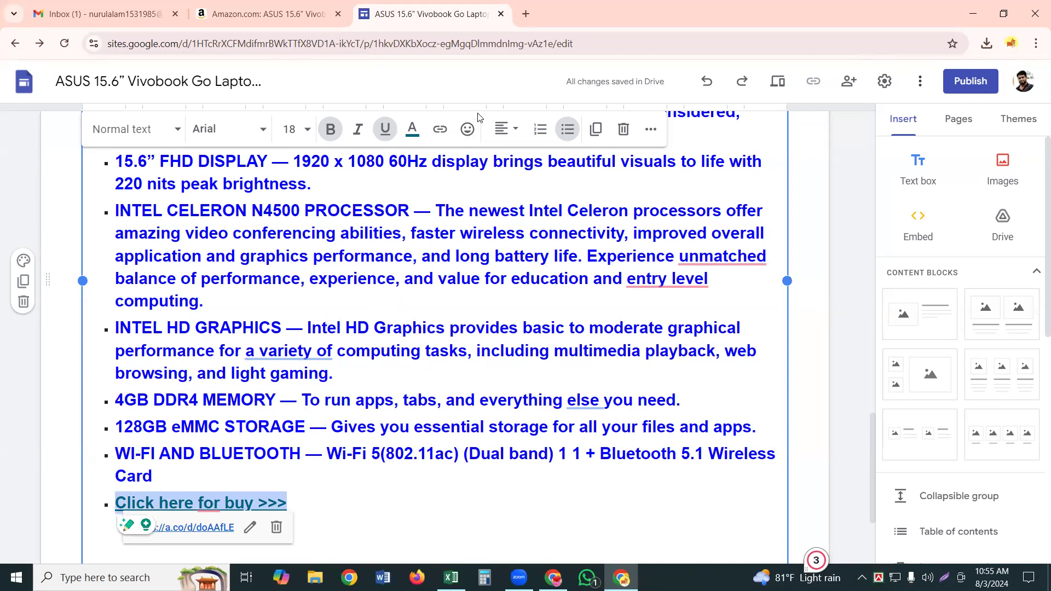
{"action": "left_click", "coordinate": [421, 137]}
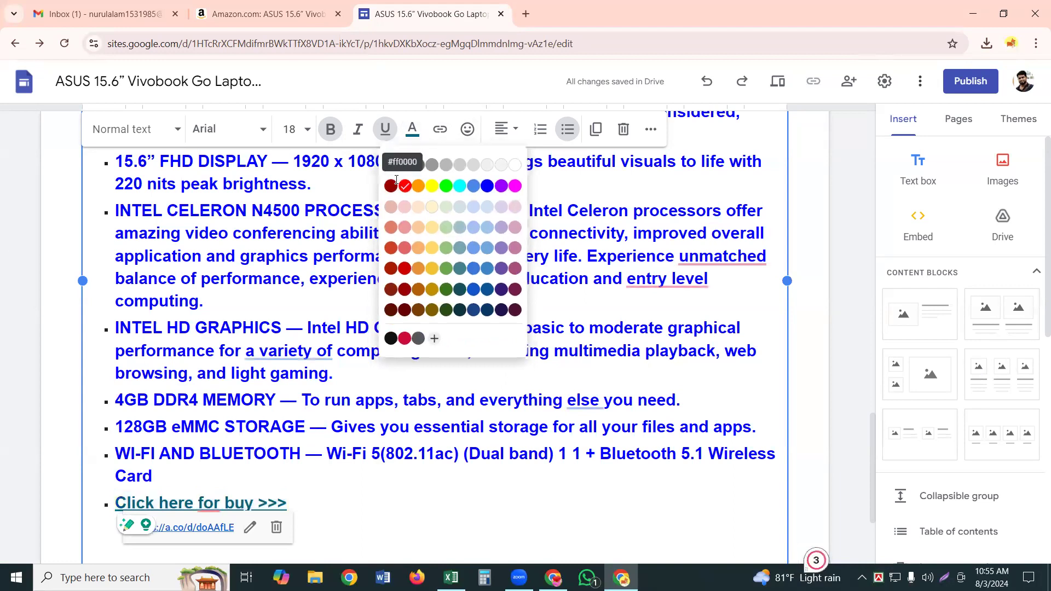
{"action": "left_click", "coordinate": [398, 183]}
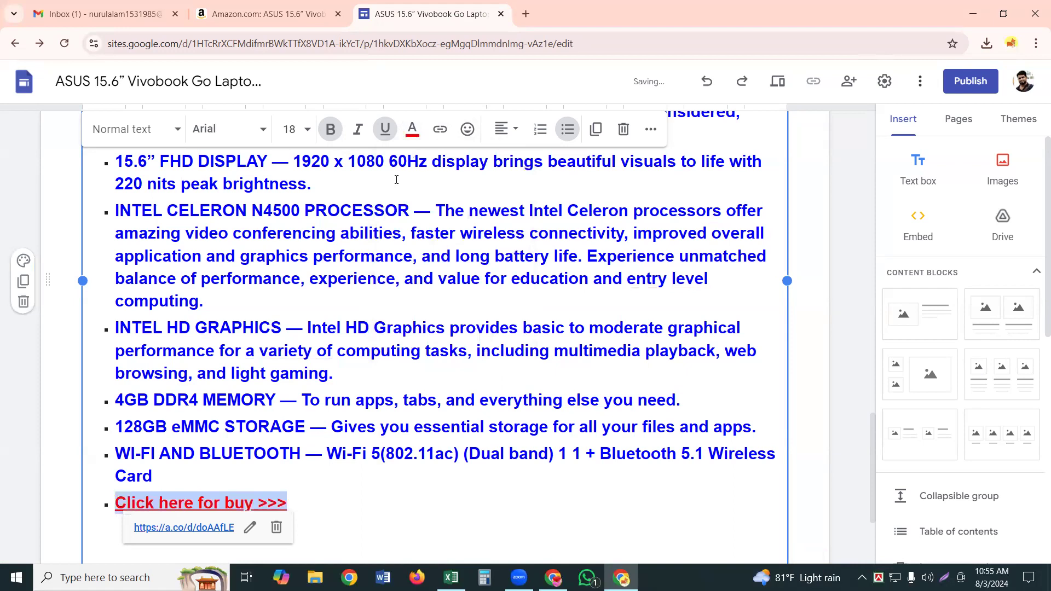
{"action": "left_click", "coordinate": [463, 272]}
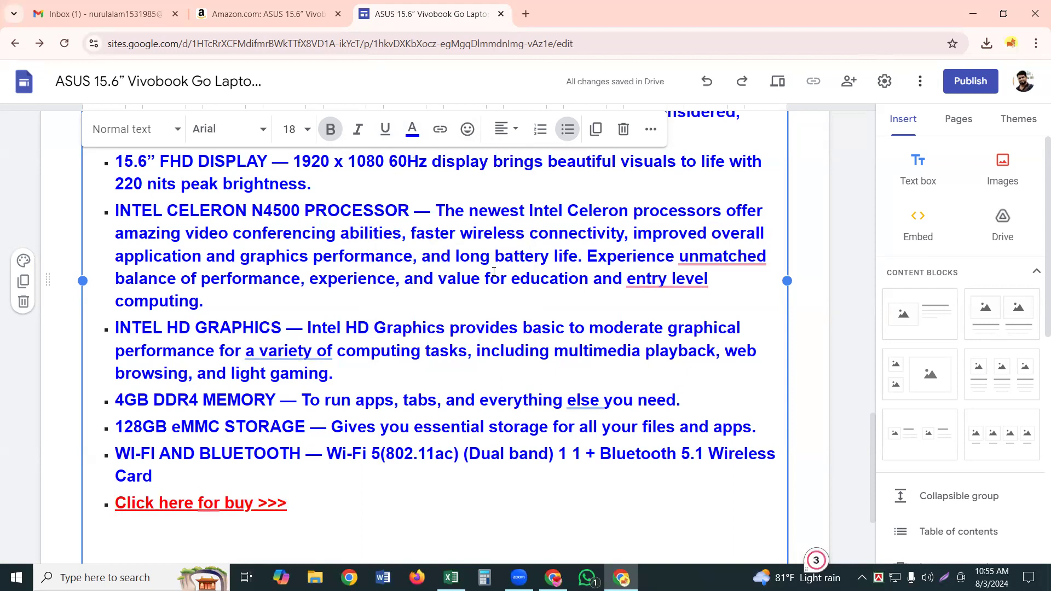
Review the page's item description, specifications, images, header title and price details
{"action": "scroll", "coordinate": [494, 272], "scroll_direction": "down", "scroll_amount": 3}
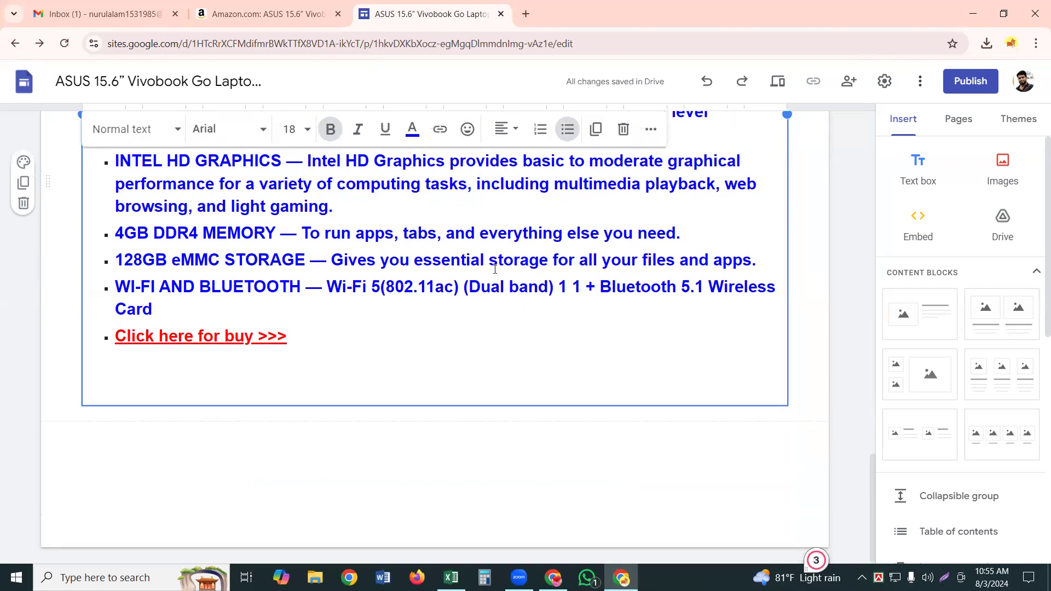
{"action": "scroll", "coordinate": [497, 266], "scroll_direction": "up", "scroll_amount": 8}
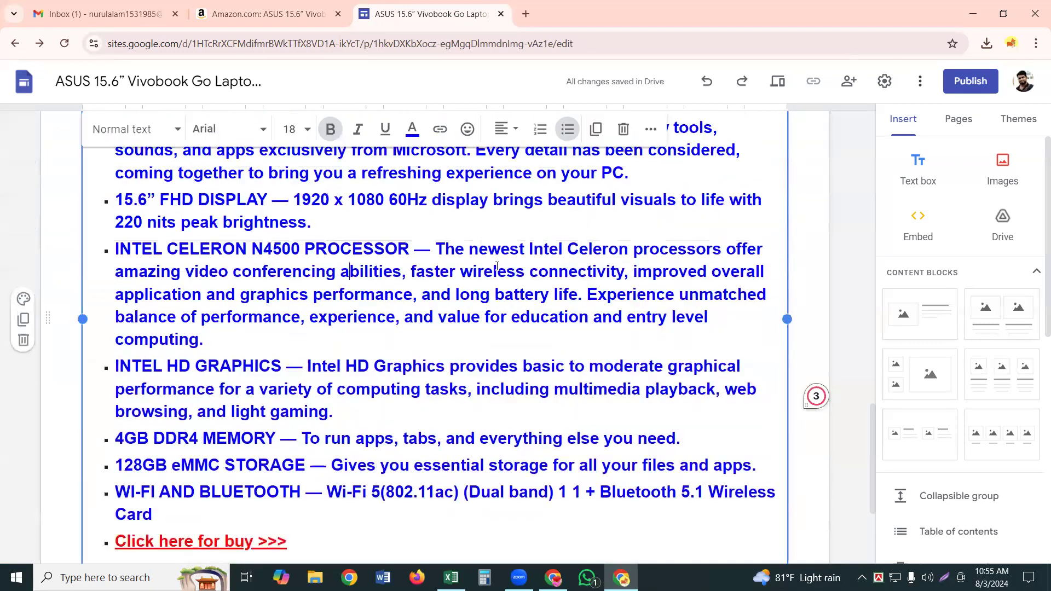
{"action": "scroll", "coordinate": [497, 266], "scroll_direction": "up", "scroll_amount": 8}
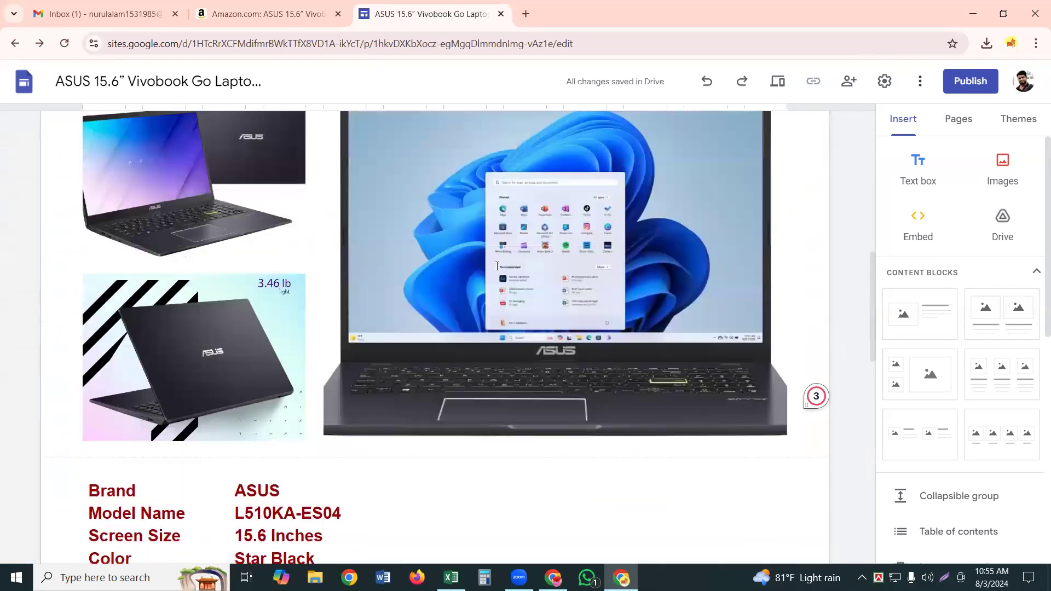
{"action": "scroll", "coordinate": [495, 267], "scroll_direction": "up", "scroll_amount": 8}
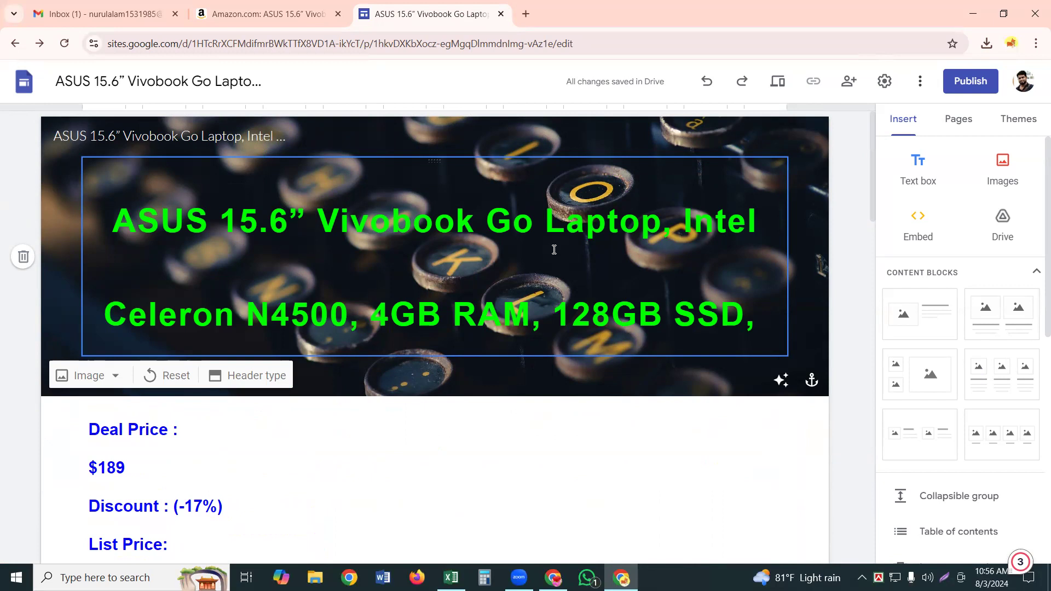
{"action": "scroll", "coordinate": [554, 250], "scroll_direction": "down", "scroll_amount": 1}
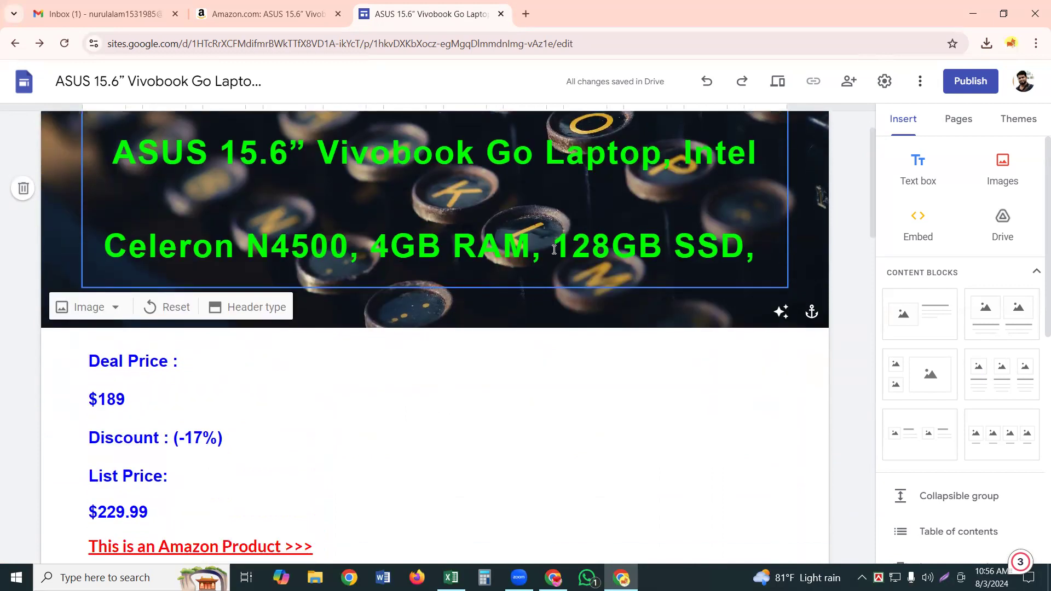
{"action": "scroll", "coordinate": [554, 250], "scroll_direction": "down", "scroll_amount": 1}
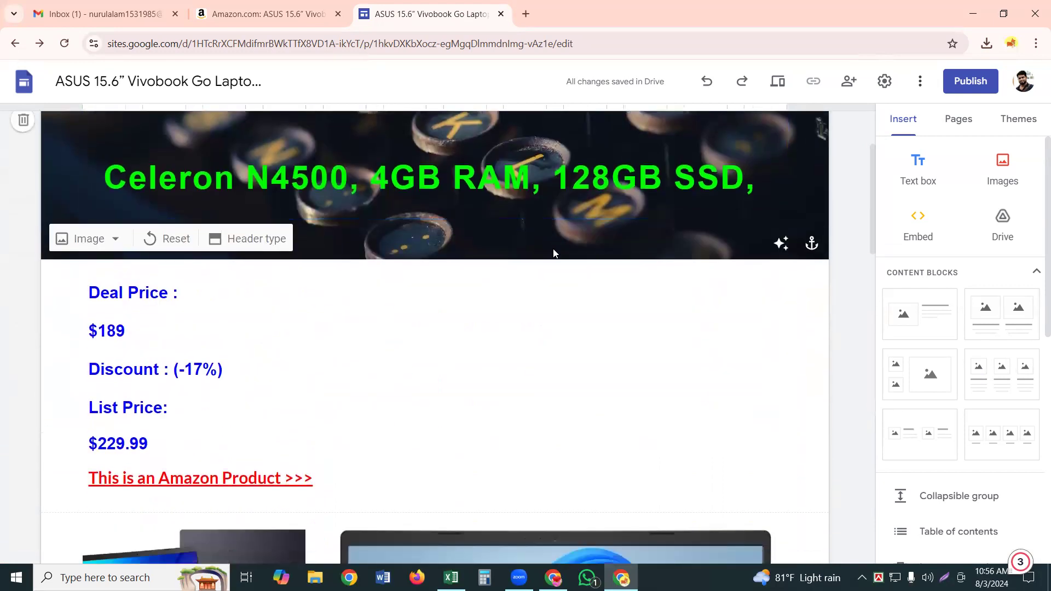